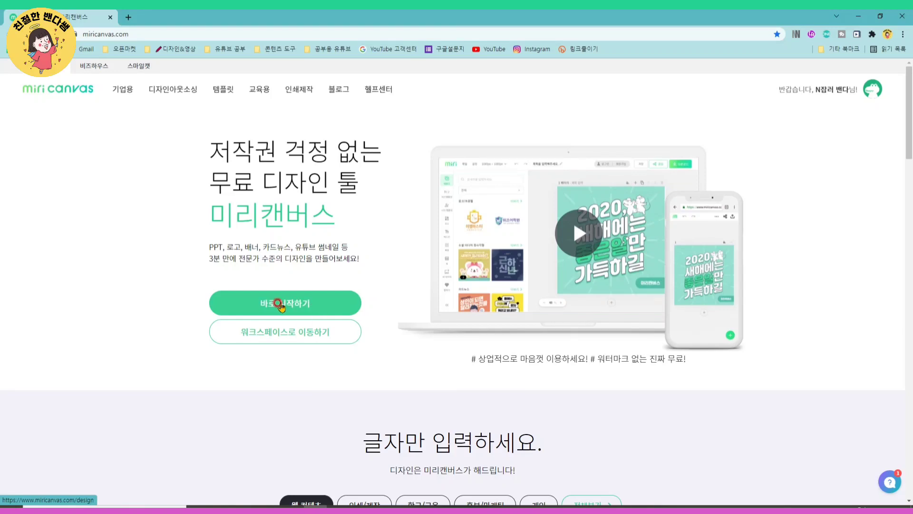
- Start a new design and set its type to the YouTube / Podbbang thumbnail (유튜브 / 팟빵 썸네일) format
left_click(289, 305)
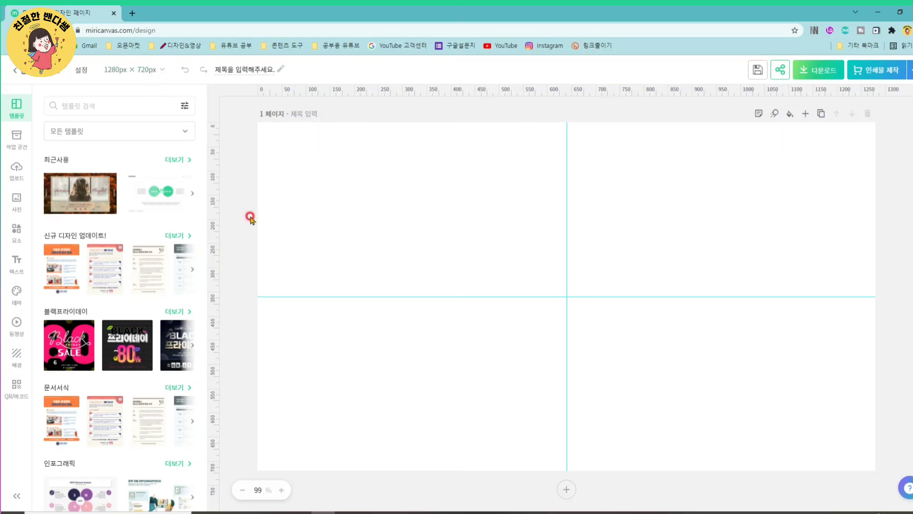
left_click(159, 70)
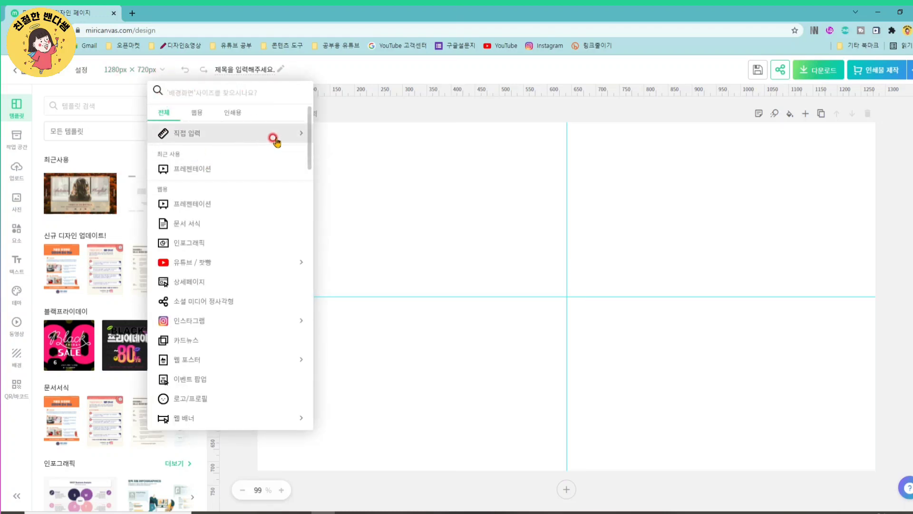
left_click(192, 262)
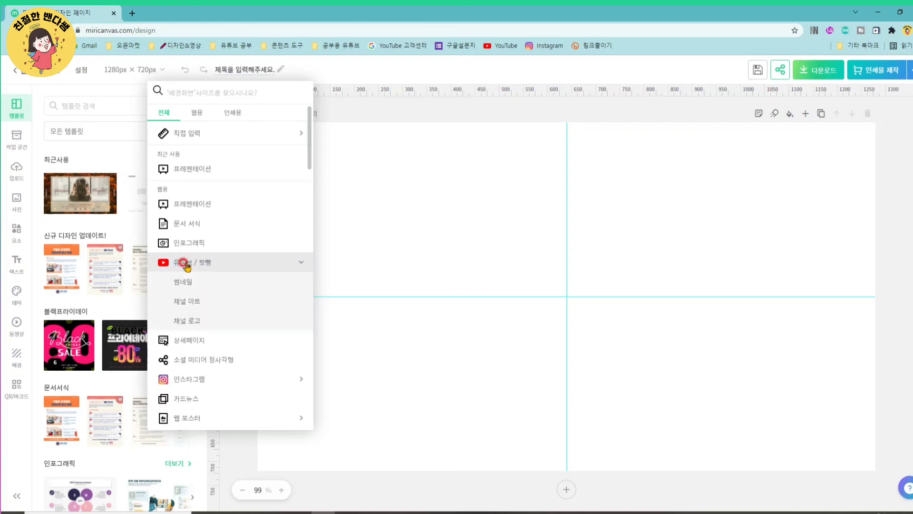
left_click(185, 282)
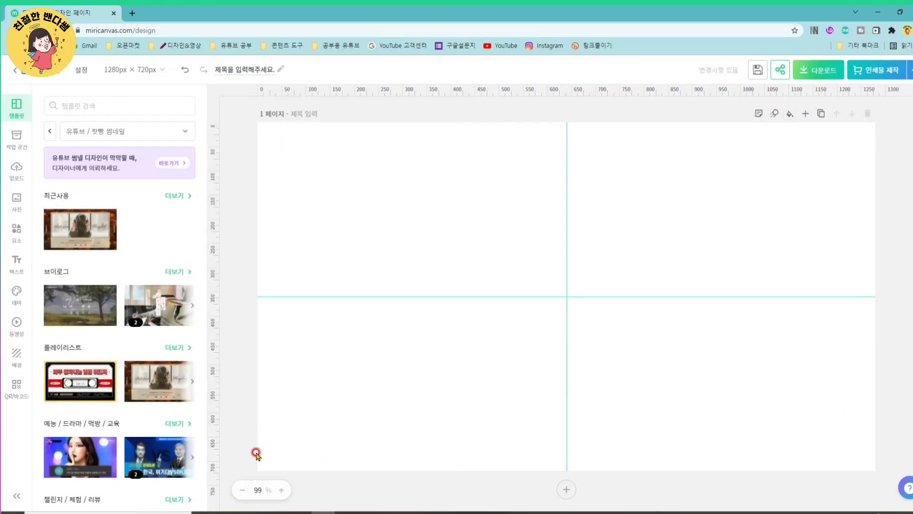
left_click(378, 156)
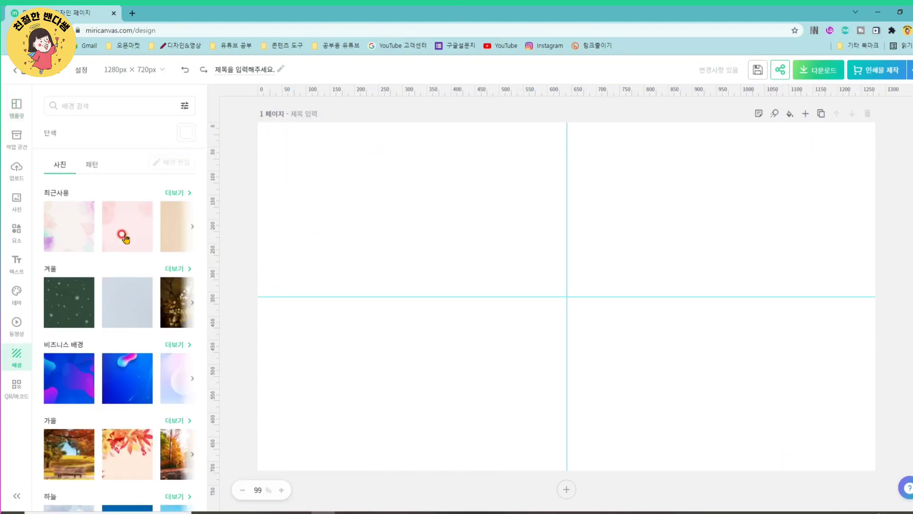
- Place the uploaded 대파제육볶음 and 김치찌개 thumbnails side by side on page 1, each filling about half the width
left_click(15, 178)
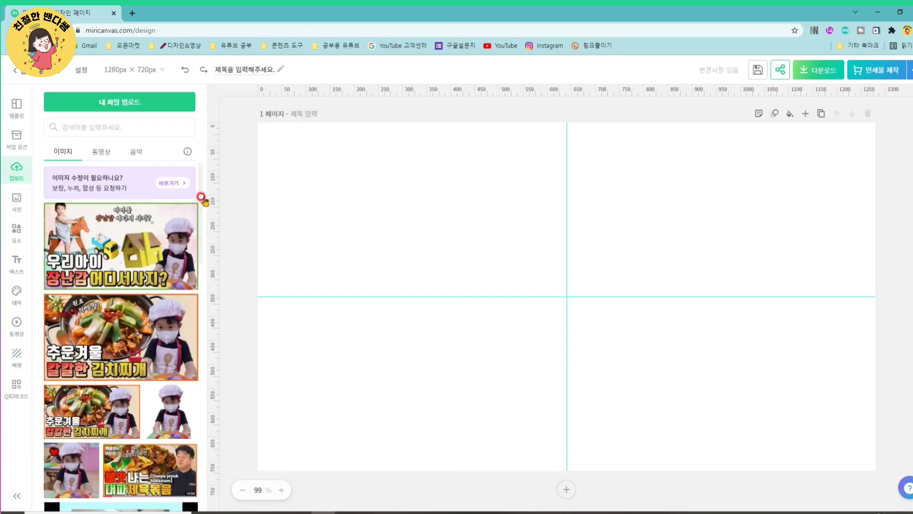
left_click(131, 474)
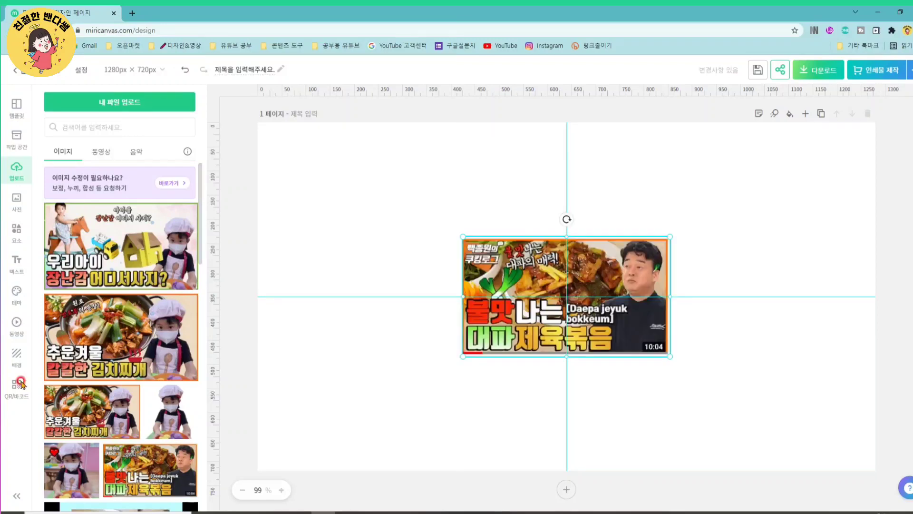
left_click(116, 333)
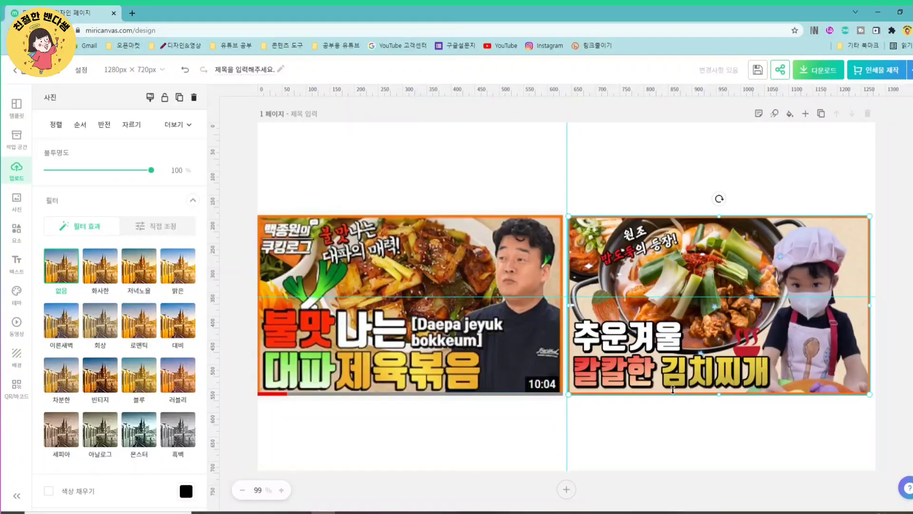
- Add a blank second page below the page with the two reference thumbnails
left_click(565, 489)
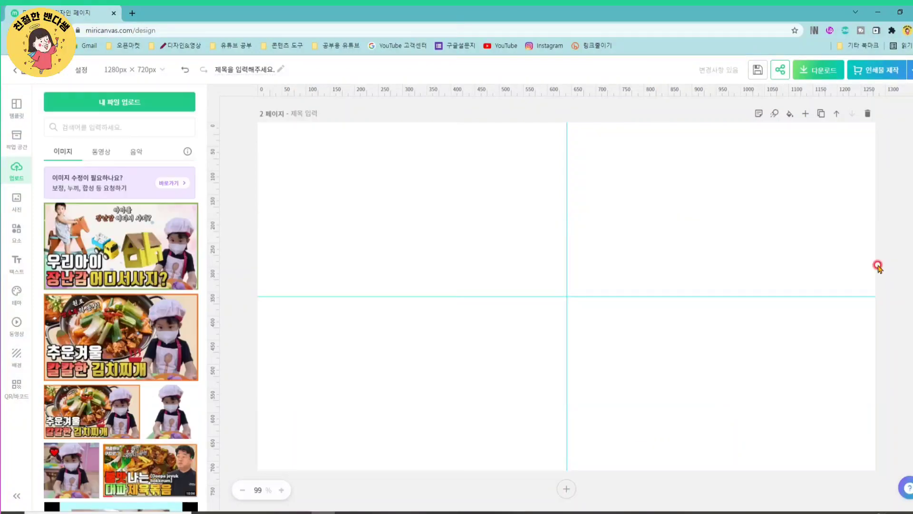
scroll(646, 355, "up", 5)
scroll(548, 257, "up", 3)
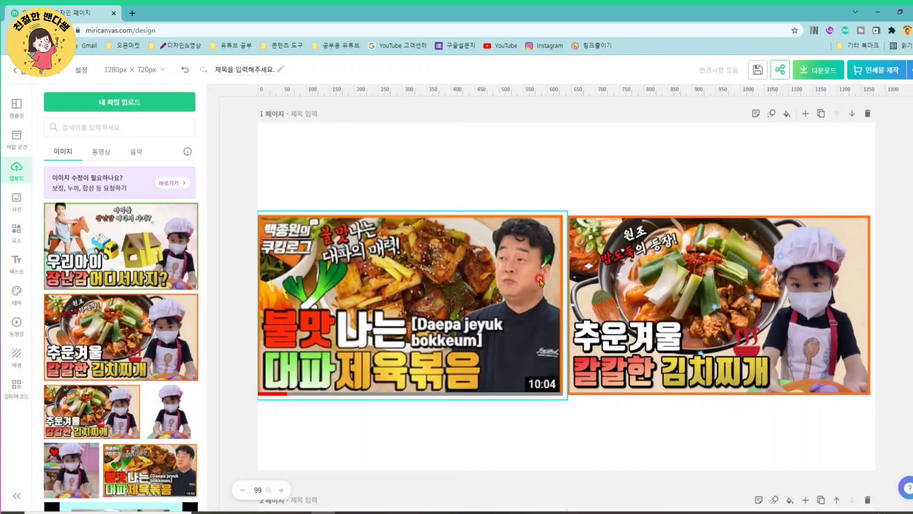
scroll(566, 327, "down", 4)
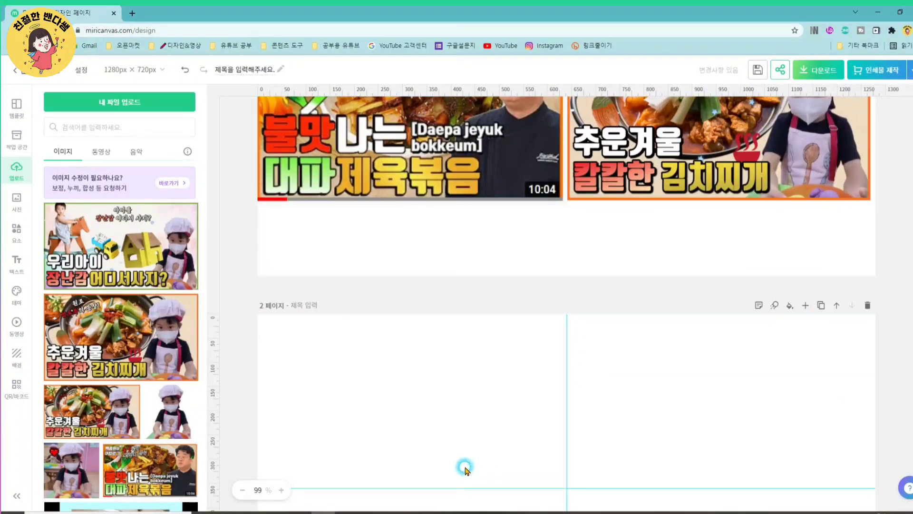
scroll(807, 353, "down", 3)
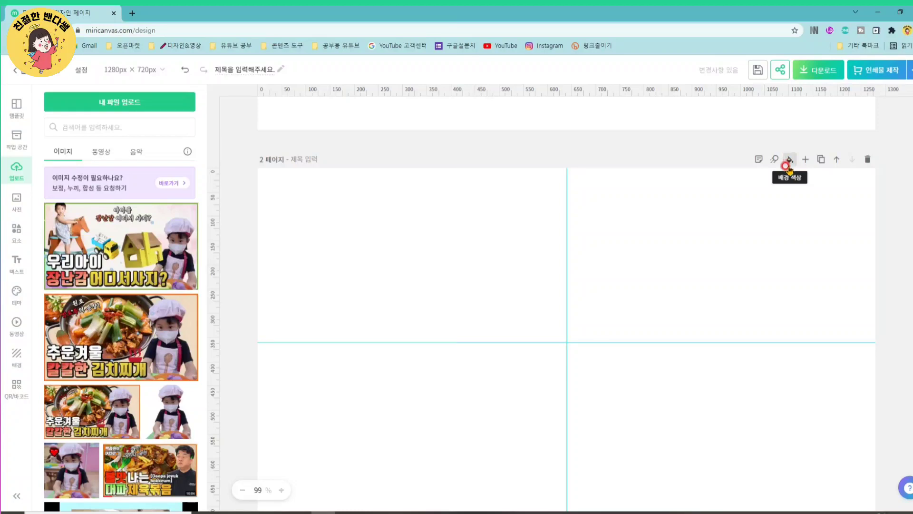
- Try solid background colours on page 2, ending with the pale yellow from the default palette
left_click(789, 162)
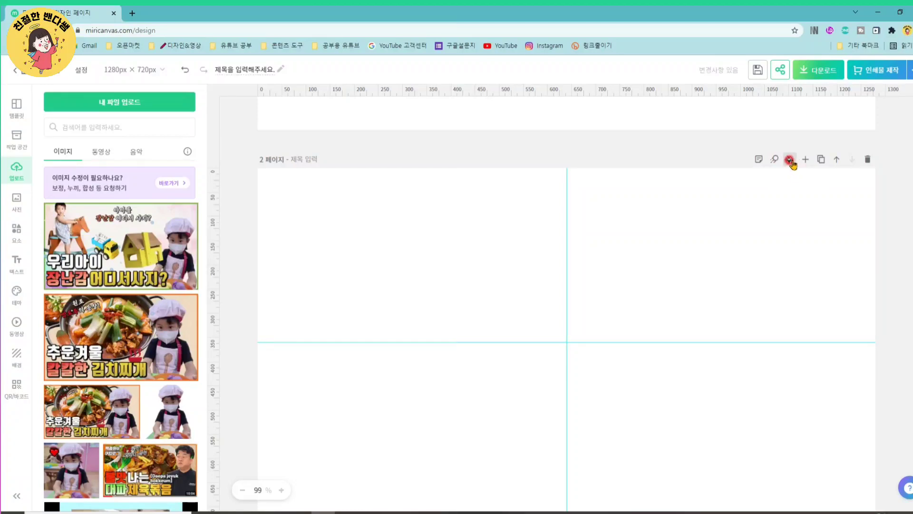
left_click(787, 161)
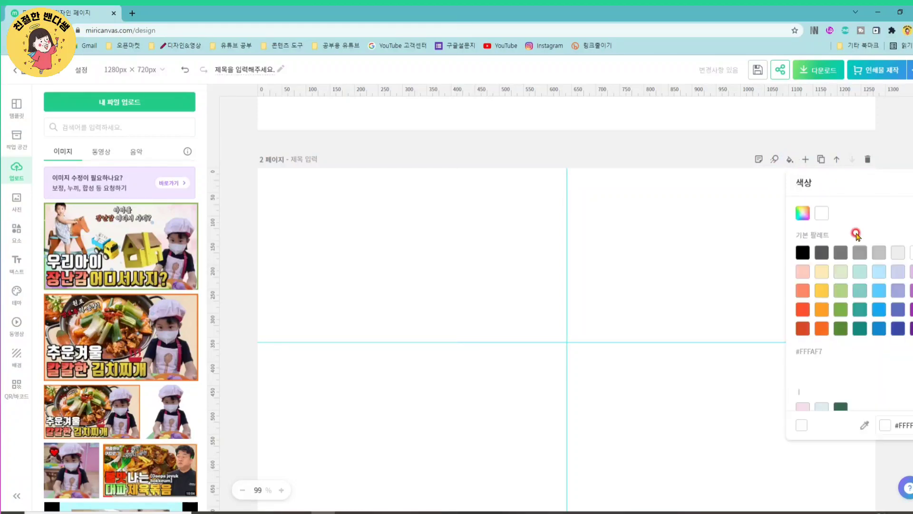
left_click(822, 289)
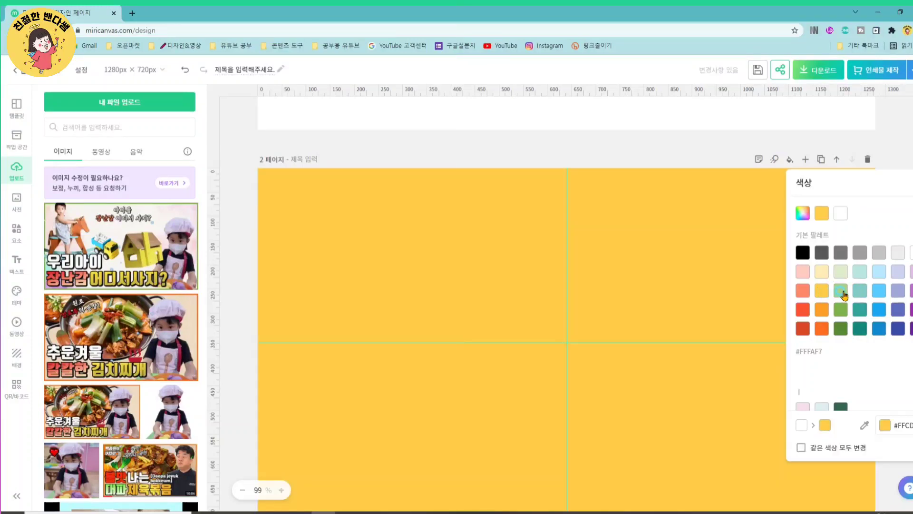
left_click(841, 290)
left_click(823, 271)
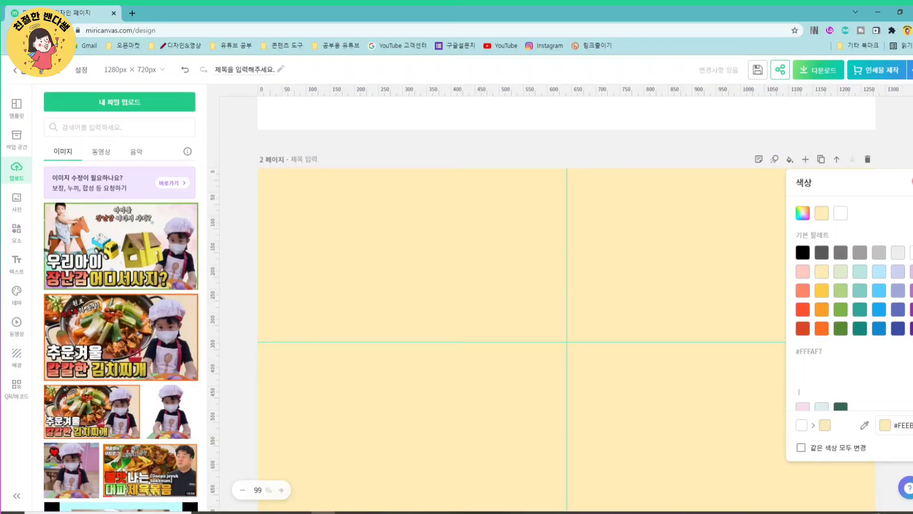
left_click(909, 181)
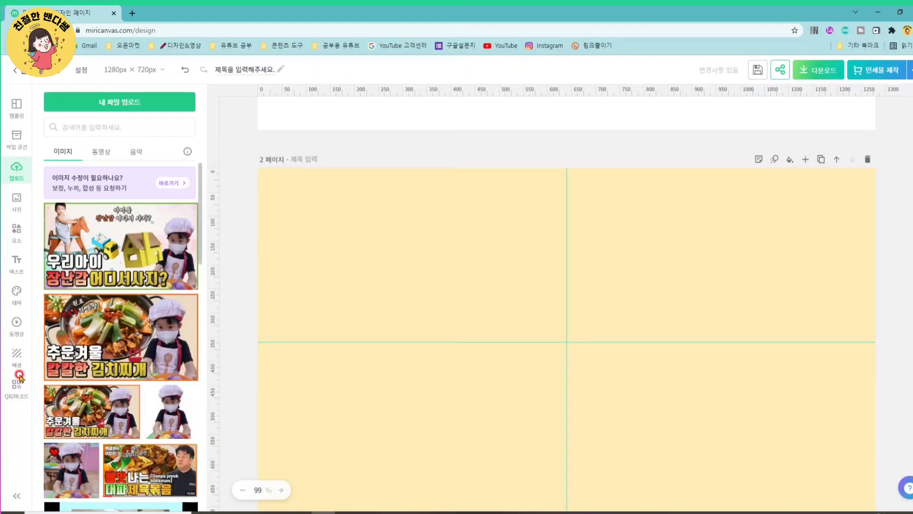
- Browse the available photo and pattern backgrounds for page 2
left_click(14, 328)
left_click(16, 355)
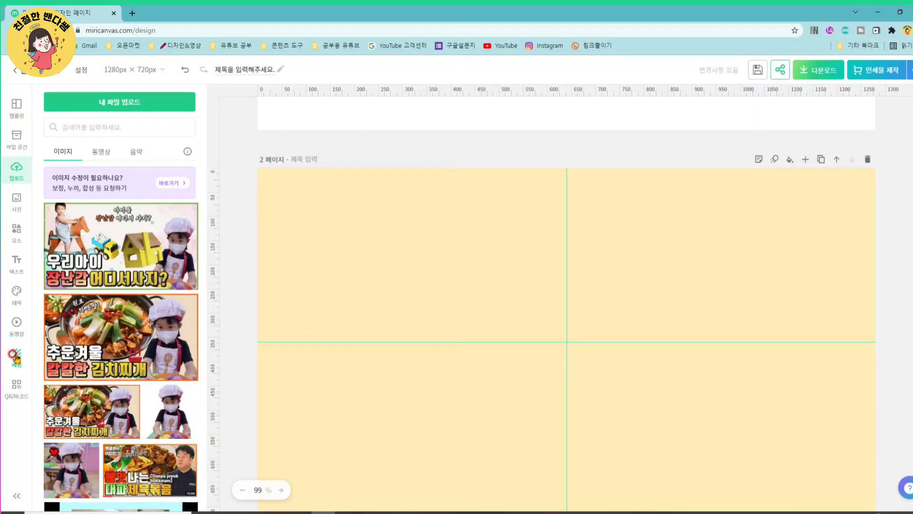
left_click(18, 362)
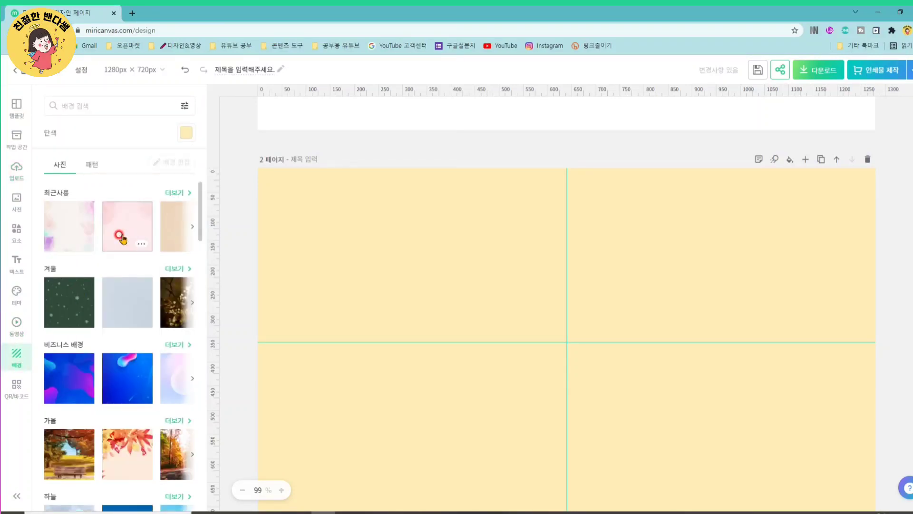
scroll(119, 328, "down", 3)
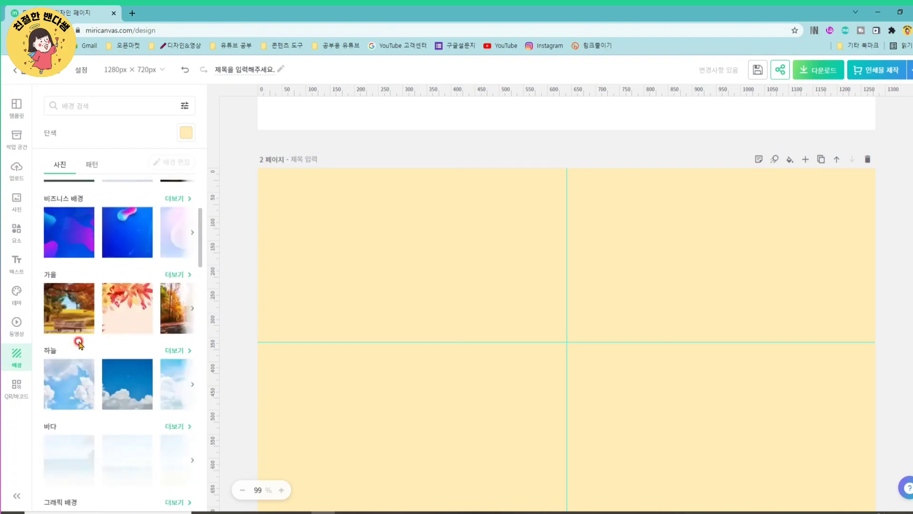
left_click(92, 166)
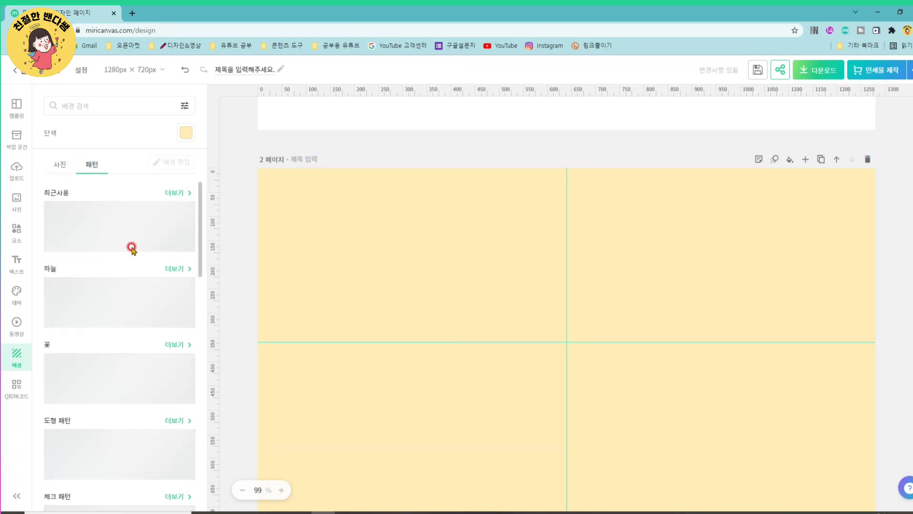
scroll(119, 338, "down", 1)
scroll(120, 338, "down", 4)
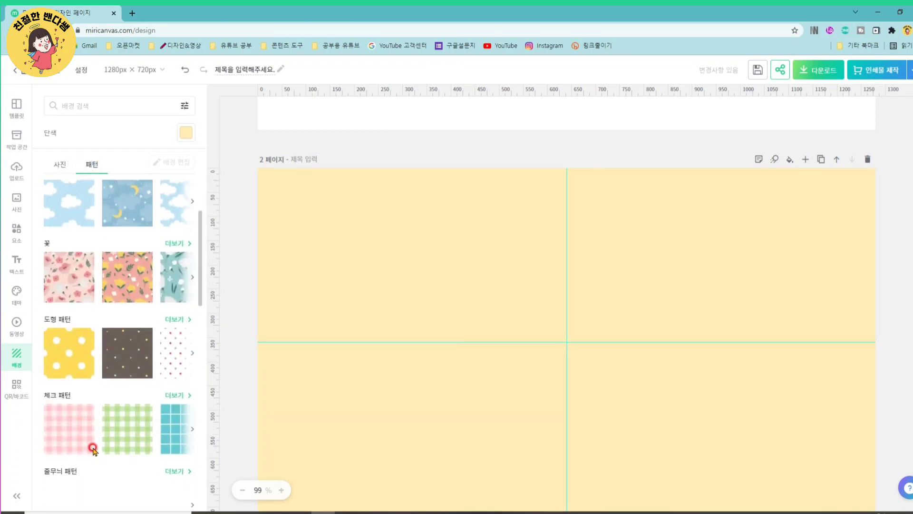
scroll(101, 368, "up", 4)
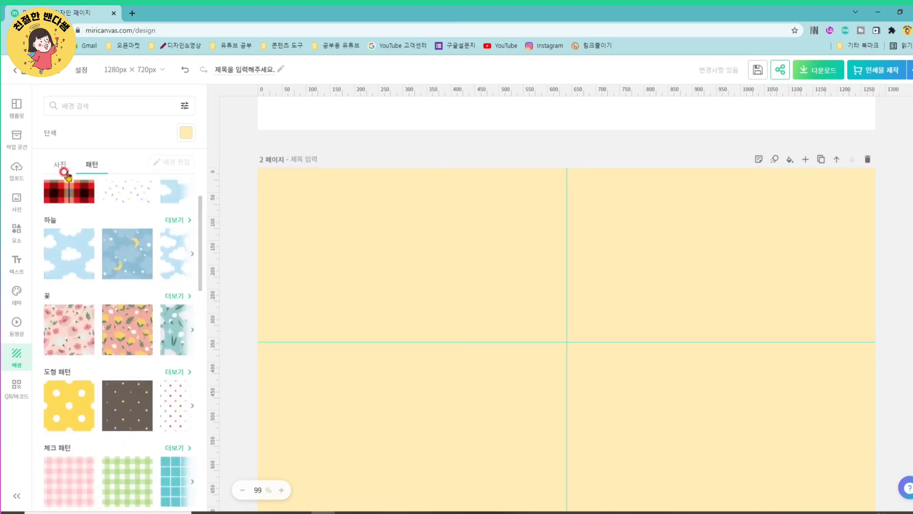
- Apply a beige kraft-paper texture photo as the background of page 2
left_click(60, 164)
scroll(162, 400, "down", 2)
scroll(158, 370, "down", 9)
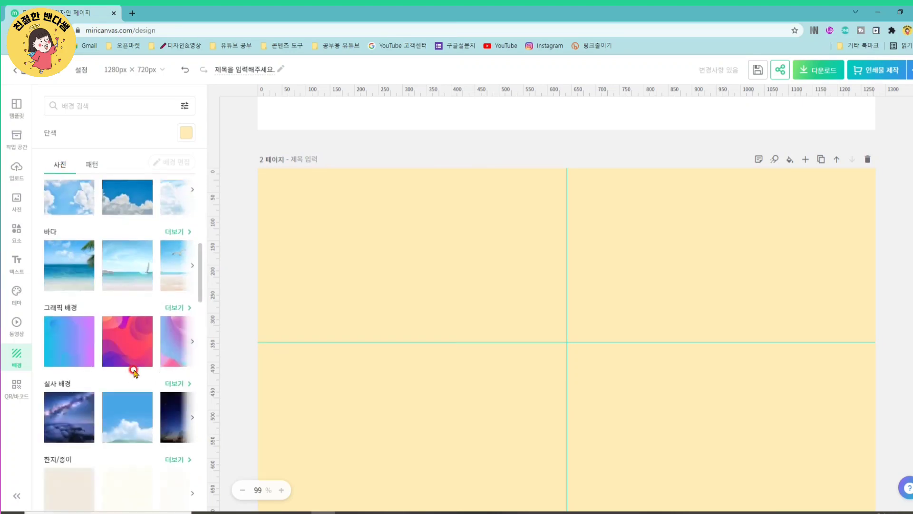
scroll(122, 259, "down", 6)
scroll(114, 421, "down", 4)
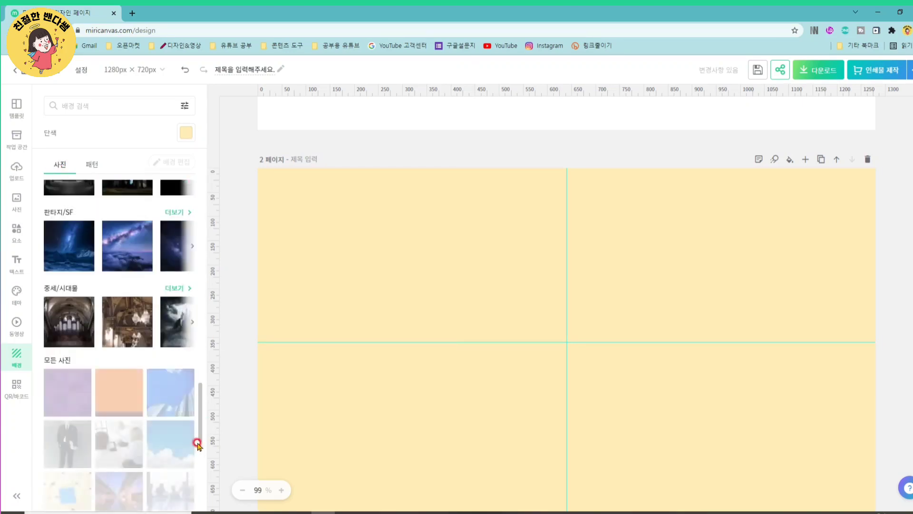
scroll(139, 385, "down", 4)
scroll(397, 290, "up", 2)
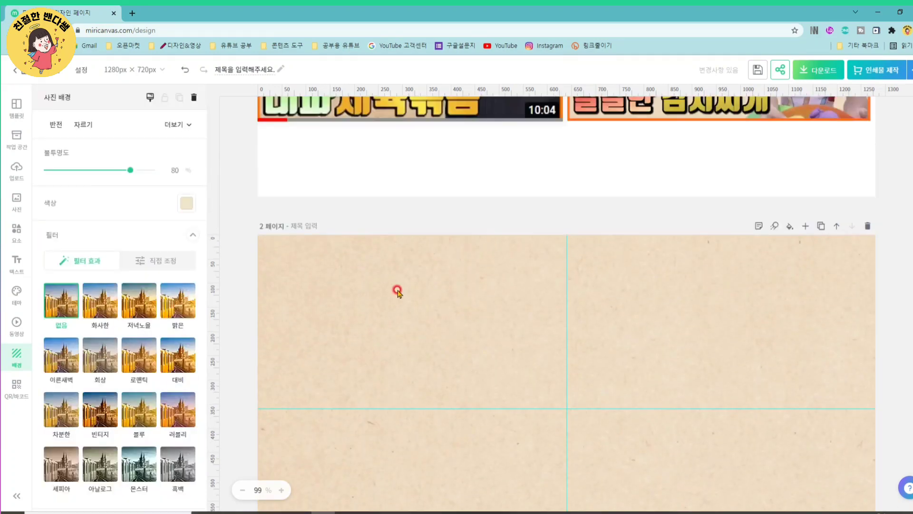
scroll(397, 291, "up", 2)
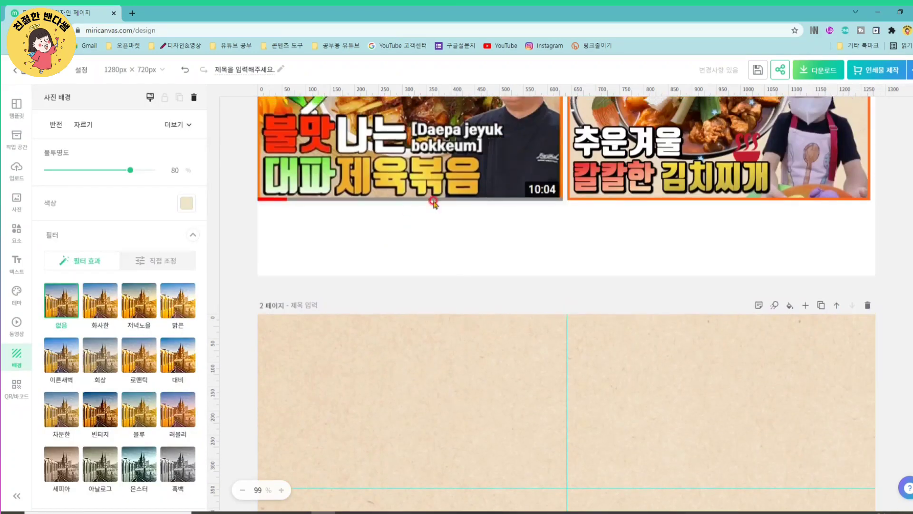
- Examine the orange borders and layout of the two reference thumbnails on page 1 against the paper-textured page 2
scroll(464, 318, "up", 3)
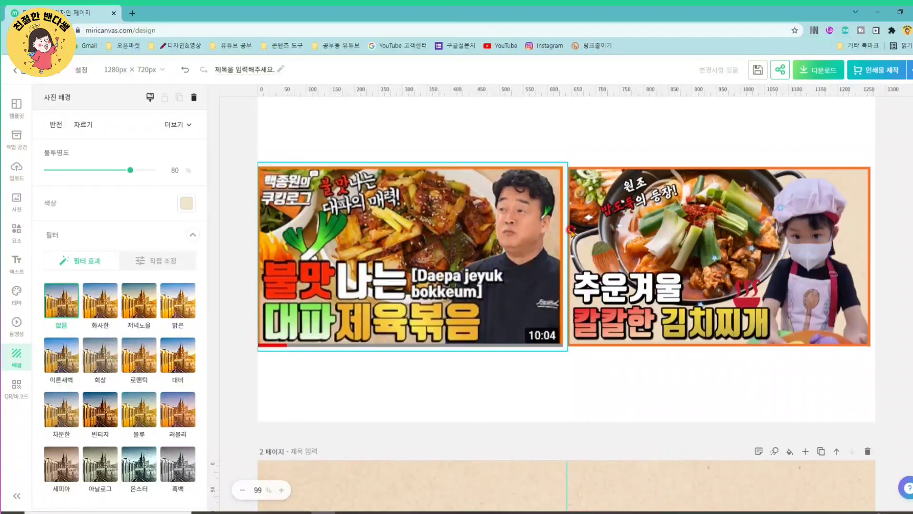
scroll(430, 333, "down", 3)
scroll(447, 342, "down", 3)
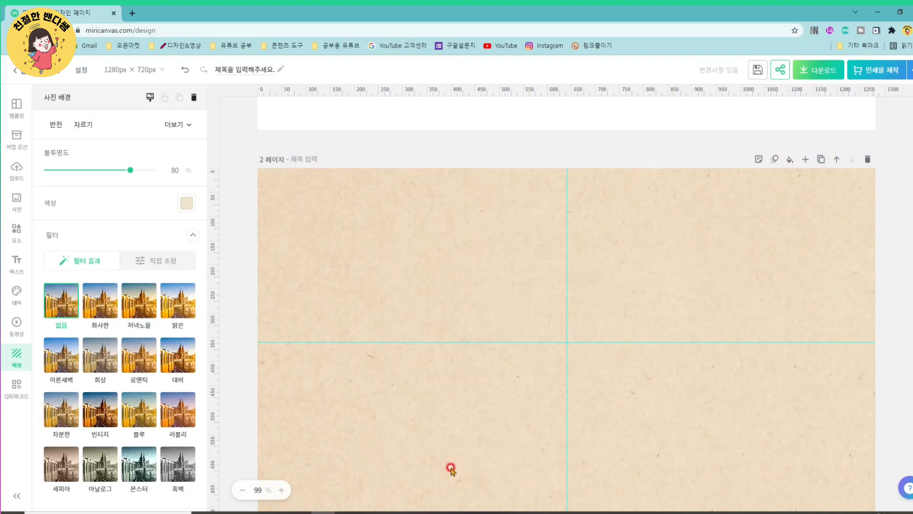
scroll(428, 302, "down", 1)
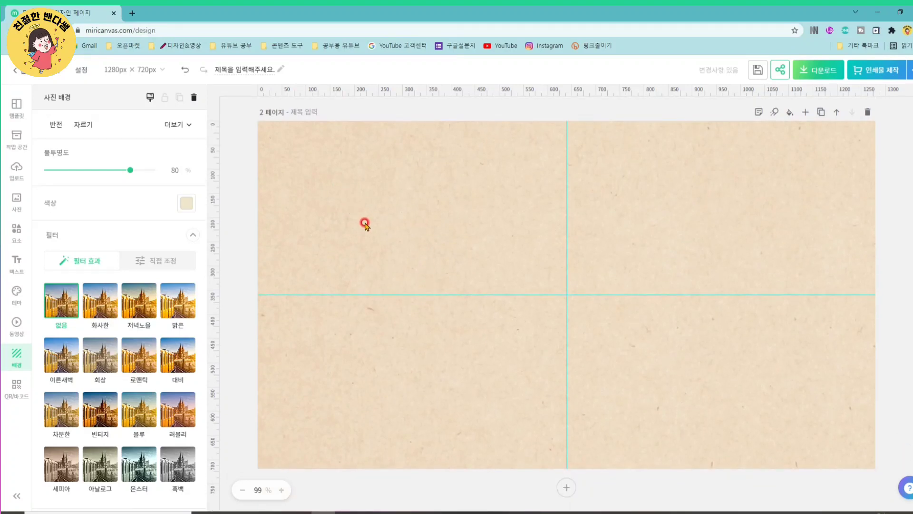
scroll(271, 167, "up", 7)
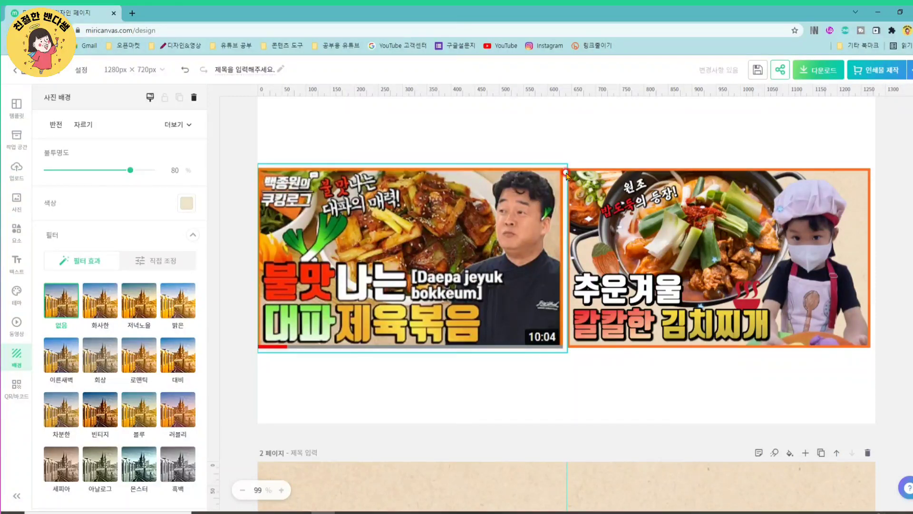
left_click_drag(566, 174, 561, 179)
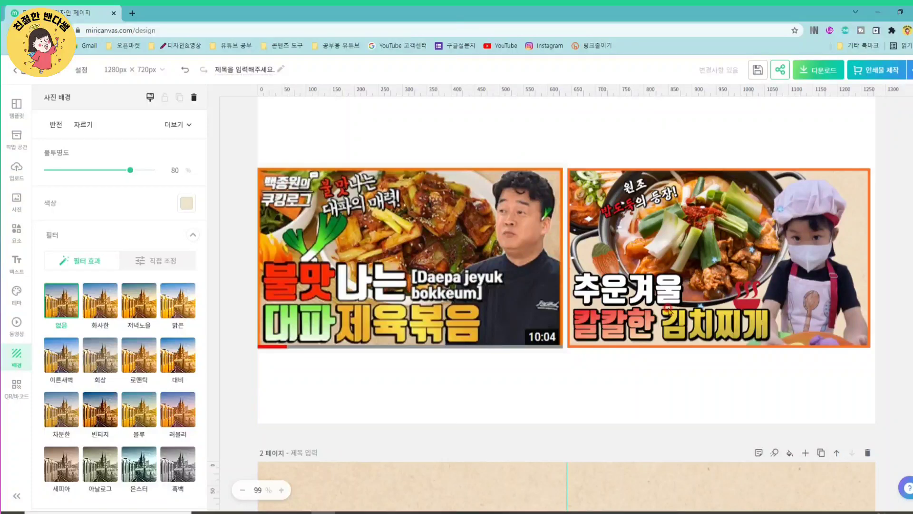
scroll(703, 323, "down", 5)
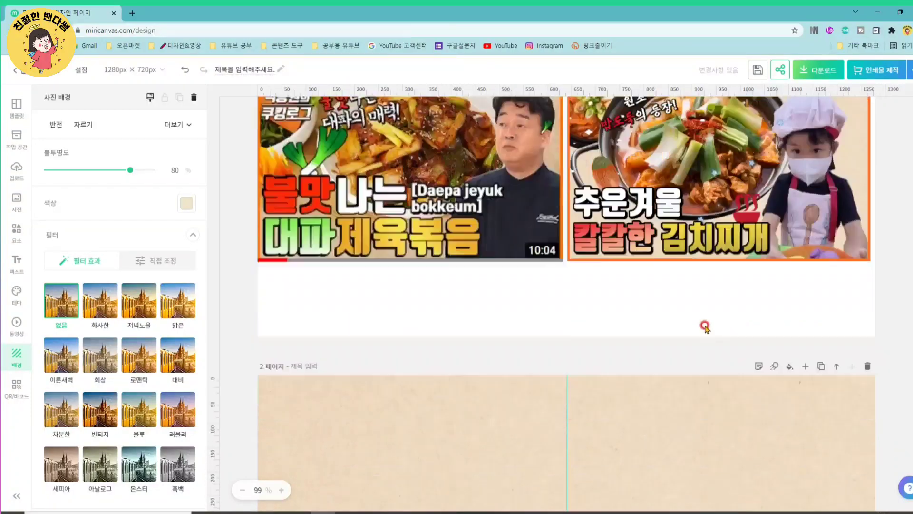
scroll(499, 346, "up", 4)
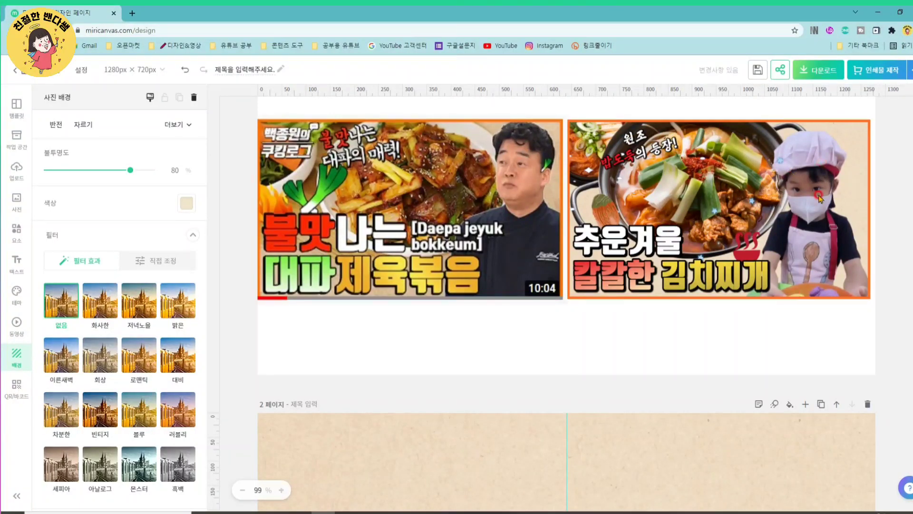
scroll(472, 379, "down", 5)
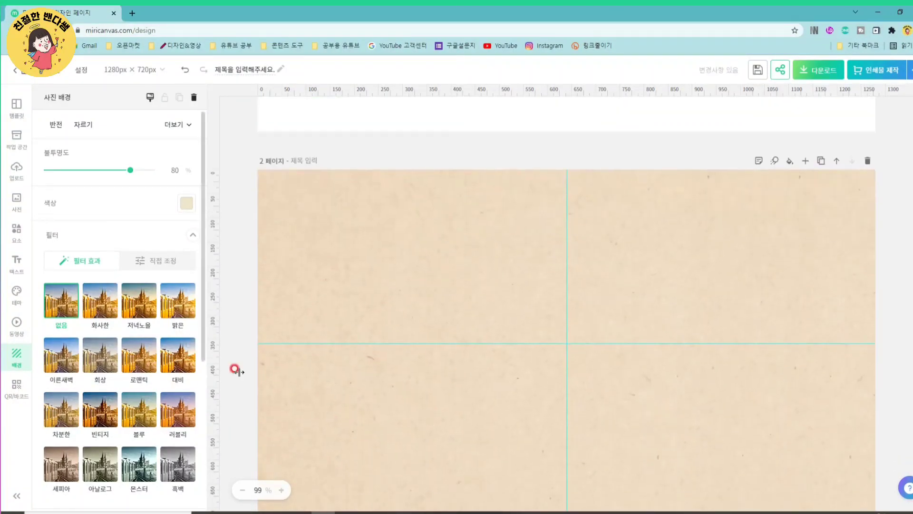
scroll(767, 212, "up", 3)
scroll(766, 212, "up", 2)
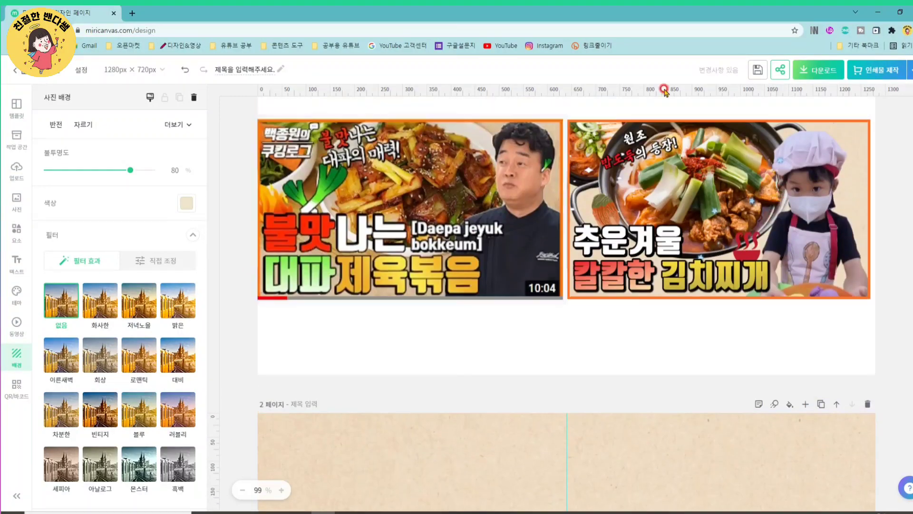
- Search Google in a new browser tab for "누끼따기 사이트" and open the remove.bg background-removal site
scroll(762, 284, "down", 6)
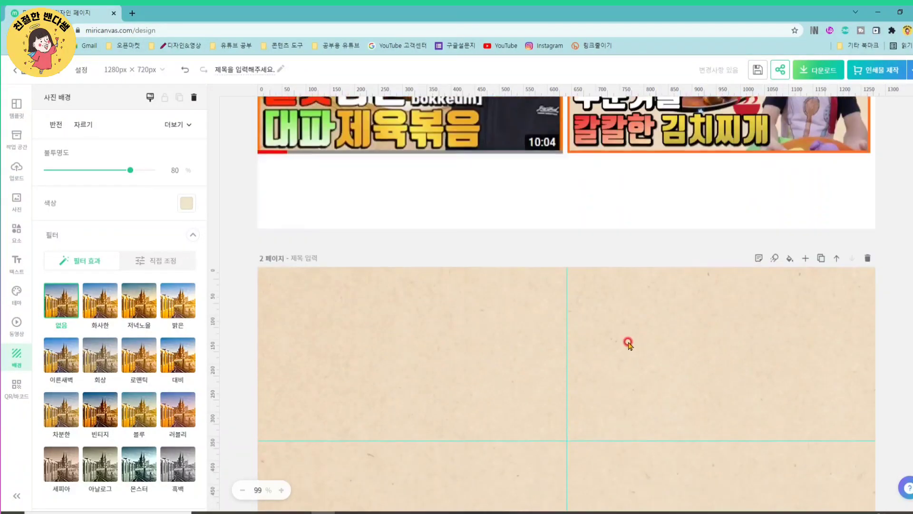
left_click(134, 13)
left_click(342, 207)
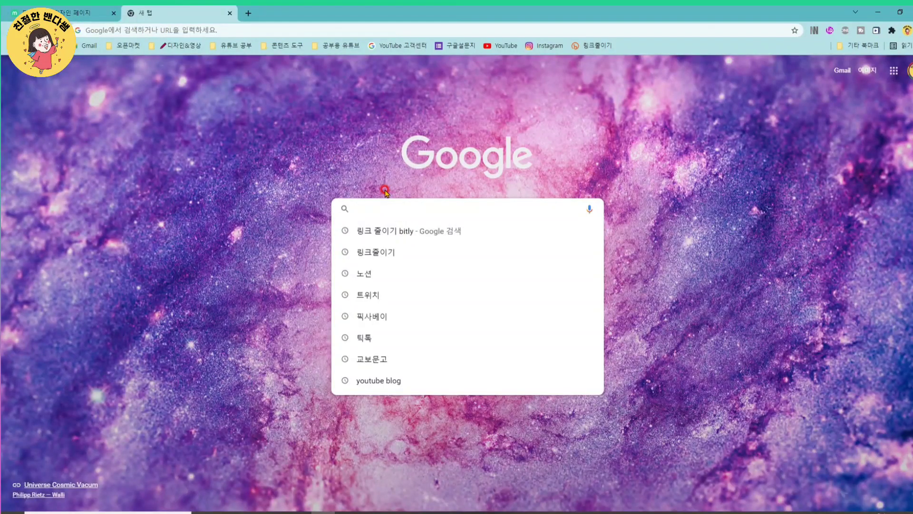
type("누끼따기")
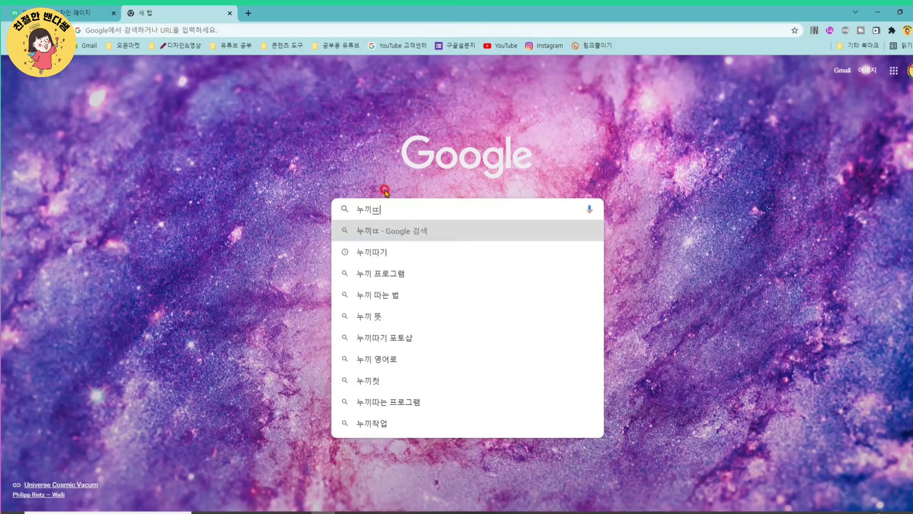
type(" ㅅ")
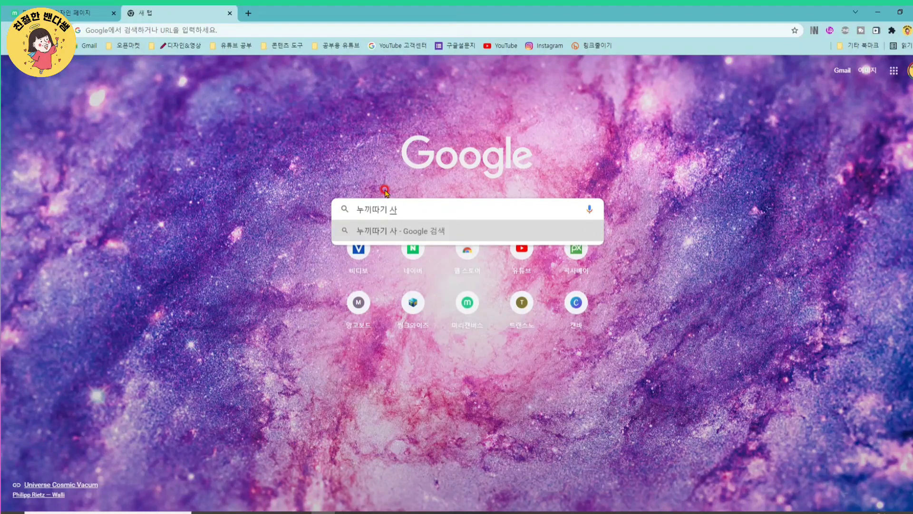
type("이트")
key("Return")
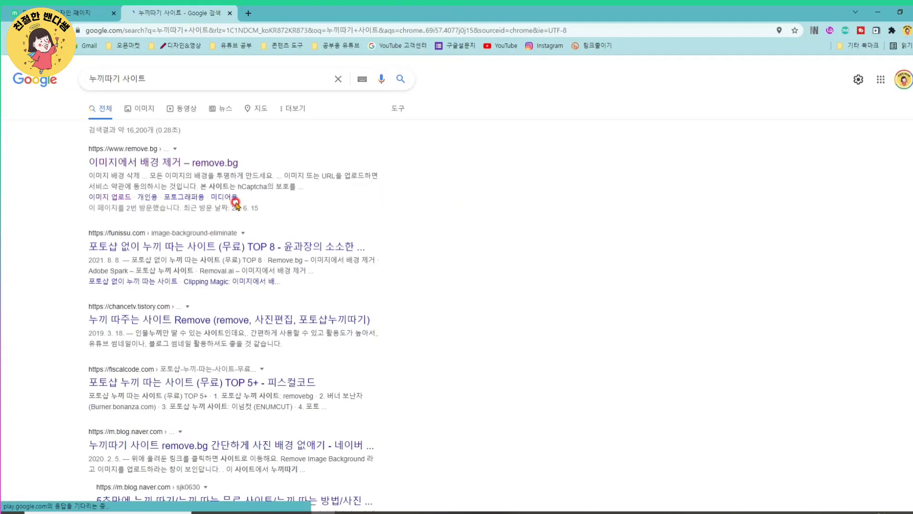
left_click(124, 163)
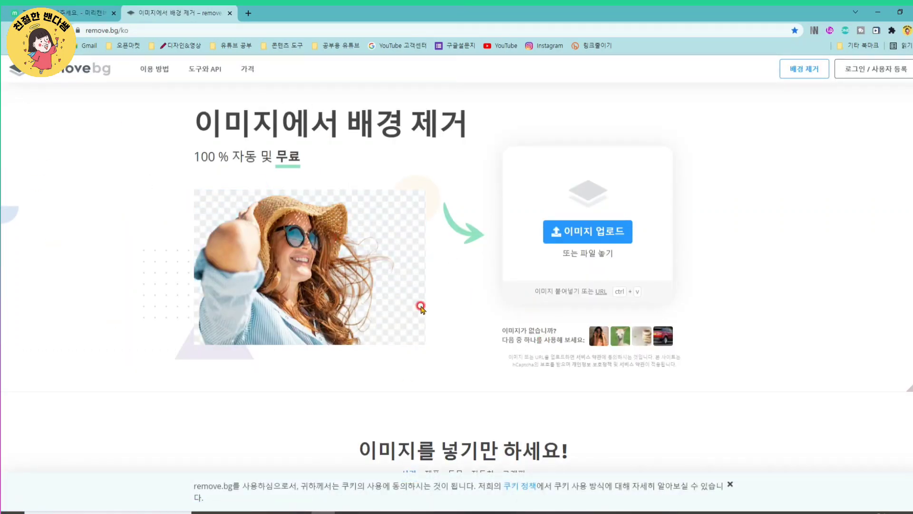
- Upload the child photo KakaoTalk_20211117_151644278 from the desktop to have its background removed
left_click(598, 235)
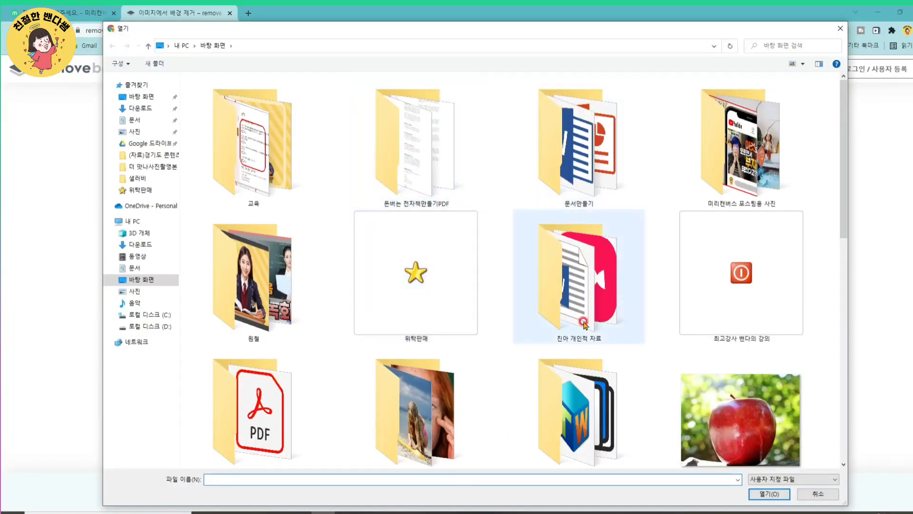
scroll(584, 325, "down", 10)
left_click(551, 135)
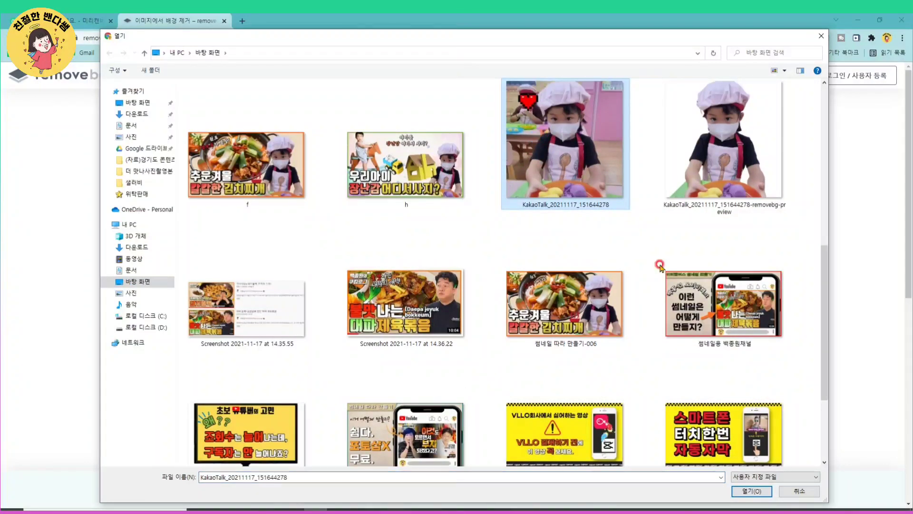
left_click(751, 491)
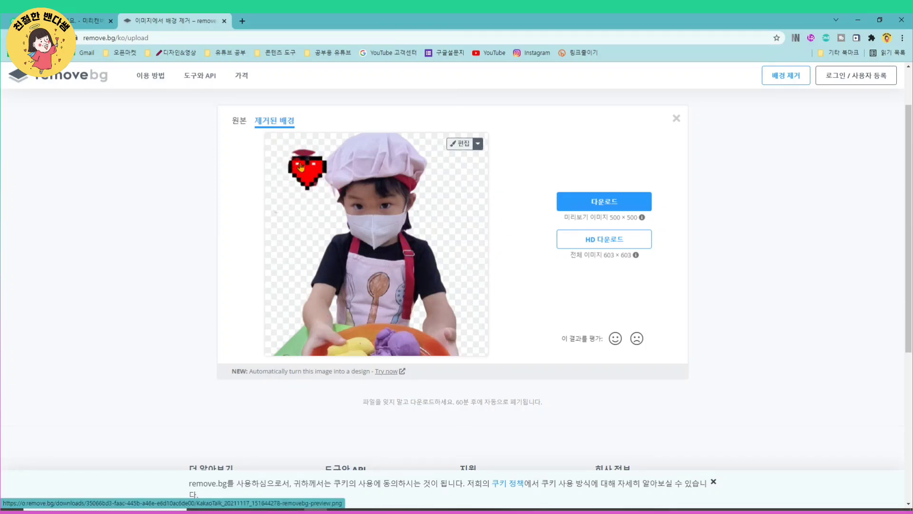
- Erase the leftover red pixel heart beside the child's hat from the cut-out with the eraser brush
left_click(472, 149)
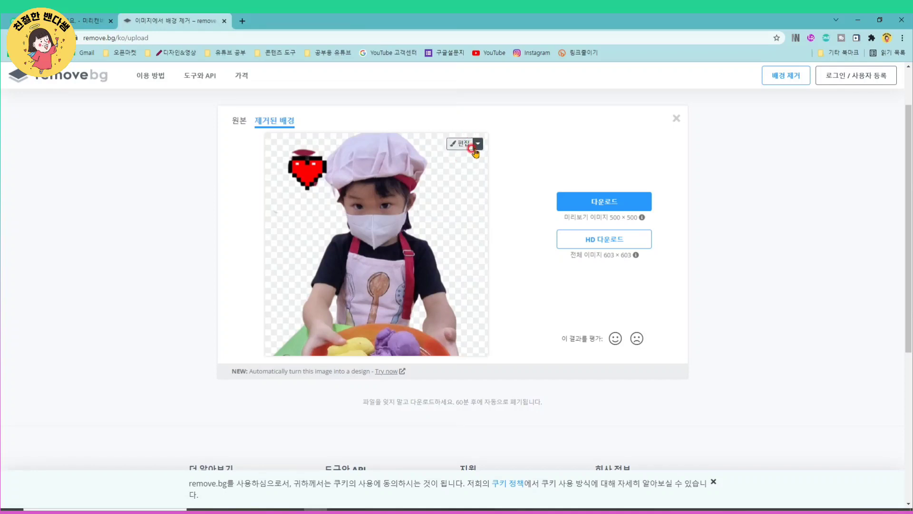
left_click(477, 144)
left_click(463, 144)
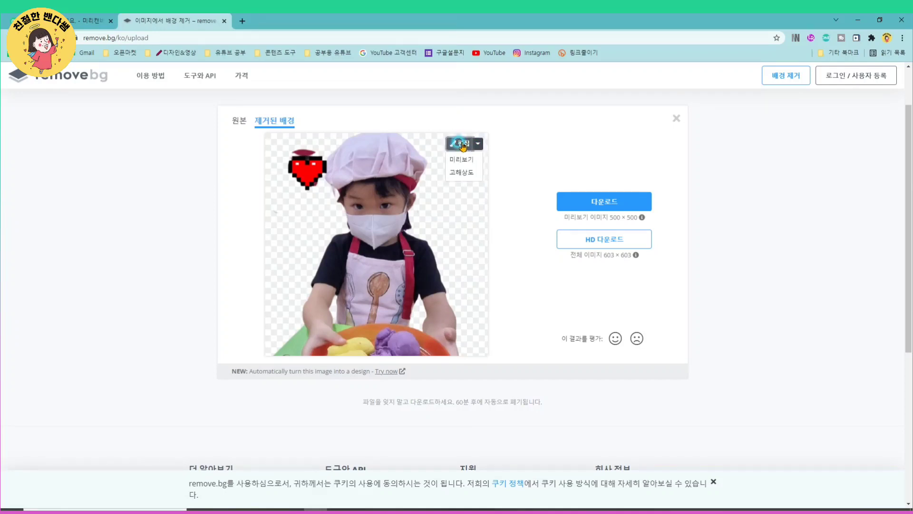
left_click(637, 145)
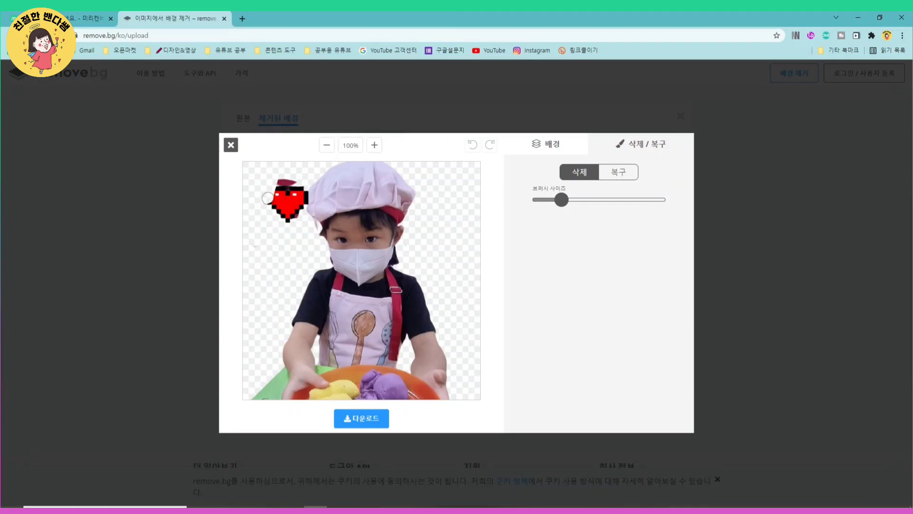
mouse_move(268, 198)
left_mouse_down()
mouse_move(287, 169)
mouse_move(307, 191)
mouse_move(306, 178)
mouse_move(301, 212)
mouse_move(296, 193)
mouse_move(284, 225)
mouse_move(286, 200)
left_mouse_up()
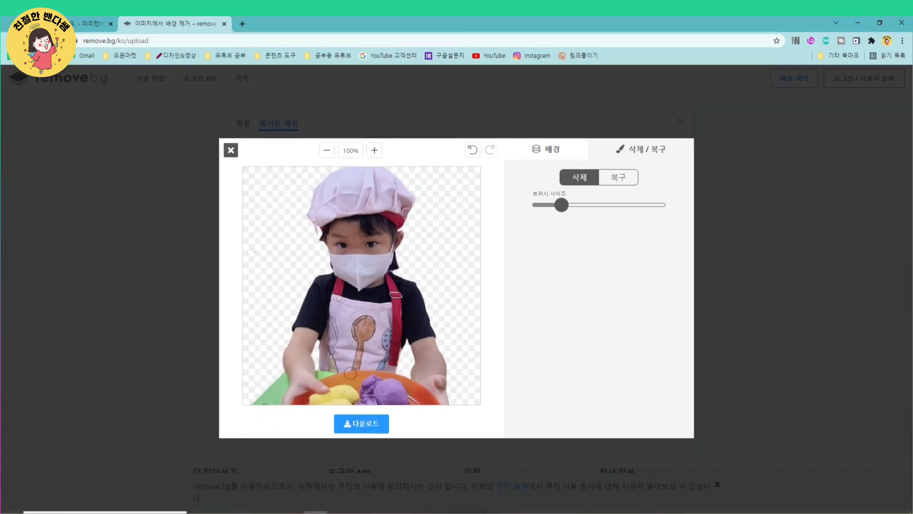
- Download the edited child cut-out as an image and close the editor
left_click(361, 423)
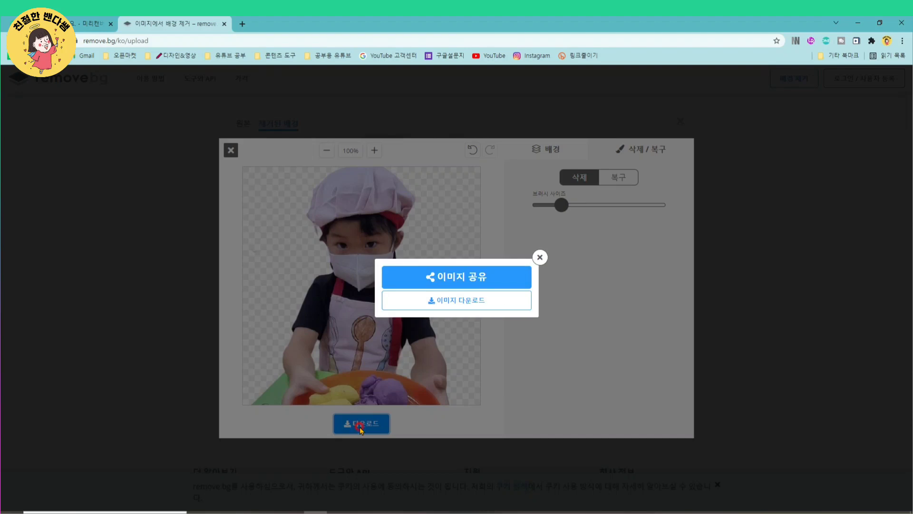
left_click(461, 300)
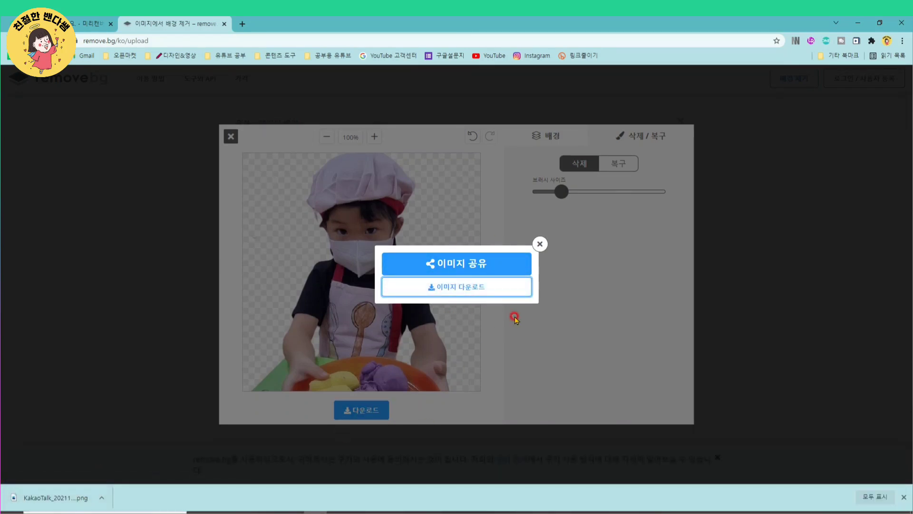
left_click(541, 245)
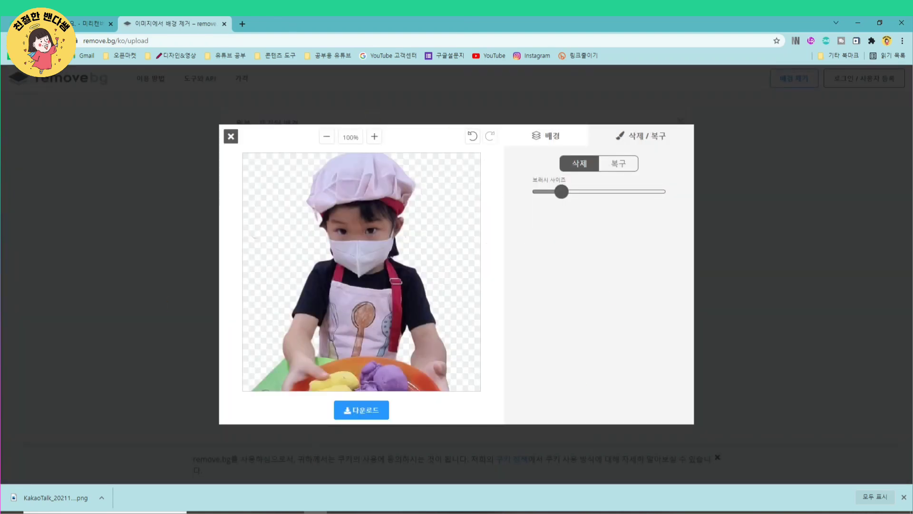
left_click(230, 136)
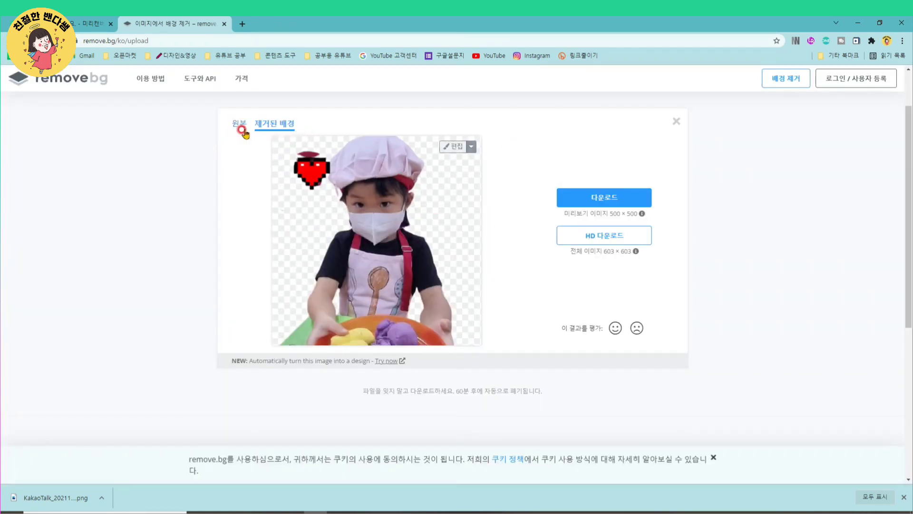
- Dismiss the child photo result and upload the apple photo apple-g261532653_1920 for background removal
left_click(676, 122)
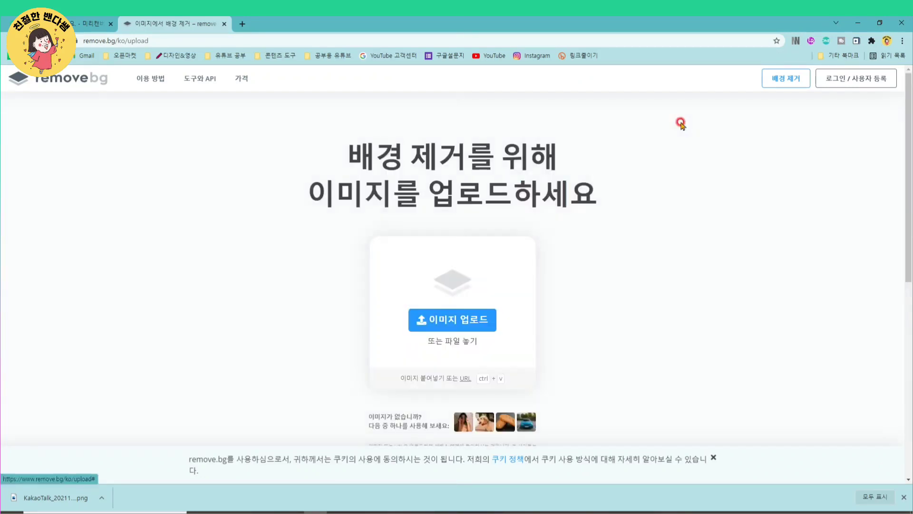
left_click(435, 308)
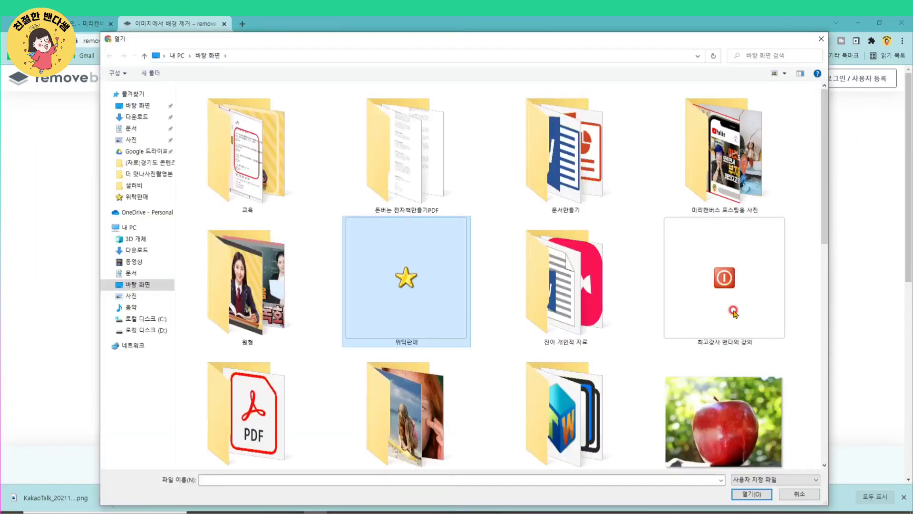
left_click(734, 402)
left_click(756, 490)
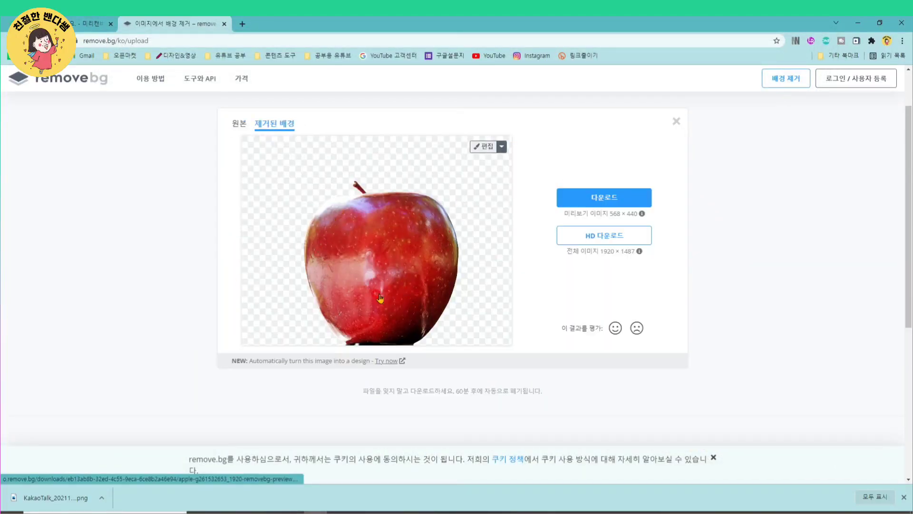
- Try the unblurred original photo background behind the apple cut-out, undo it and close the editor
left_click(485, 146)
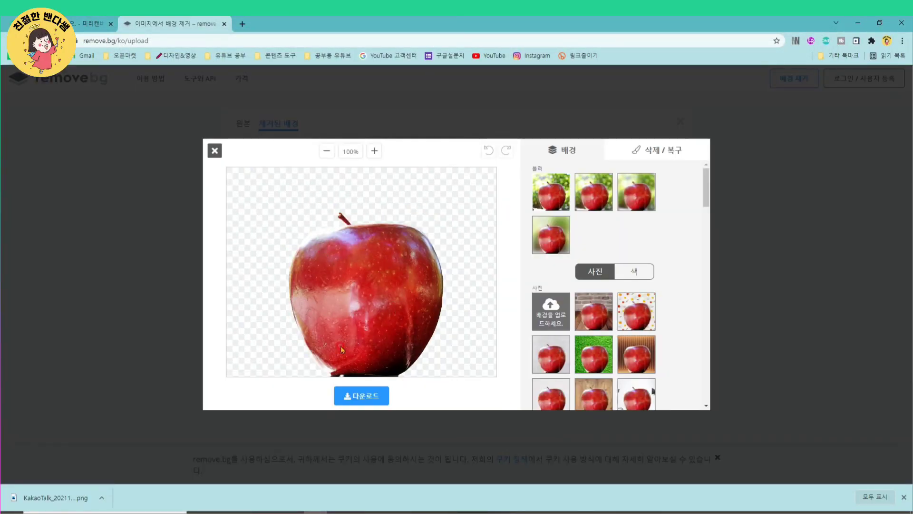
left_click(536, 189)
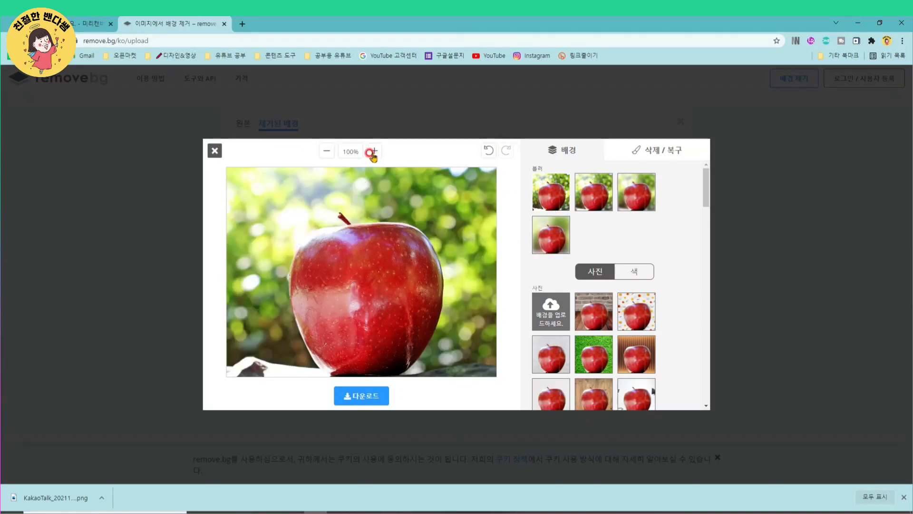
left_click(488, 150)
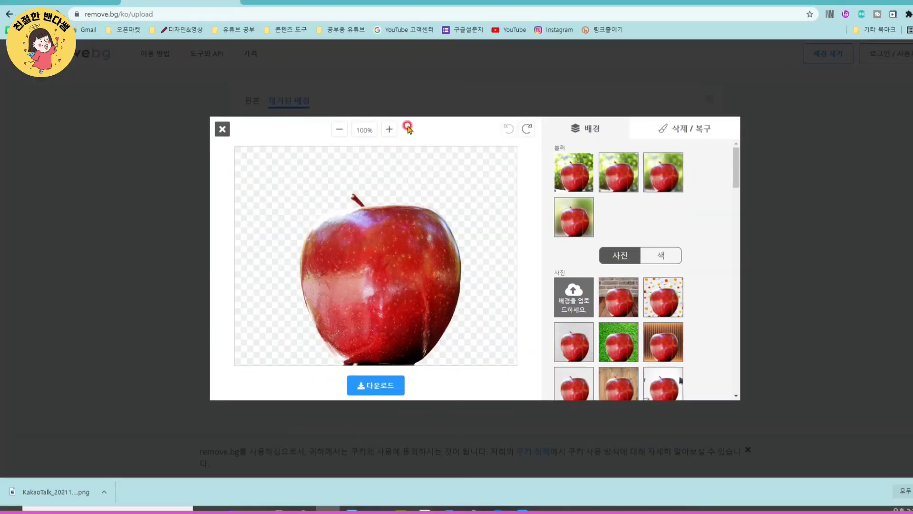
left_click(220, 129)
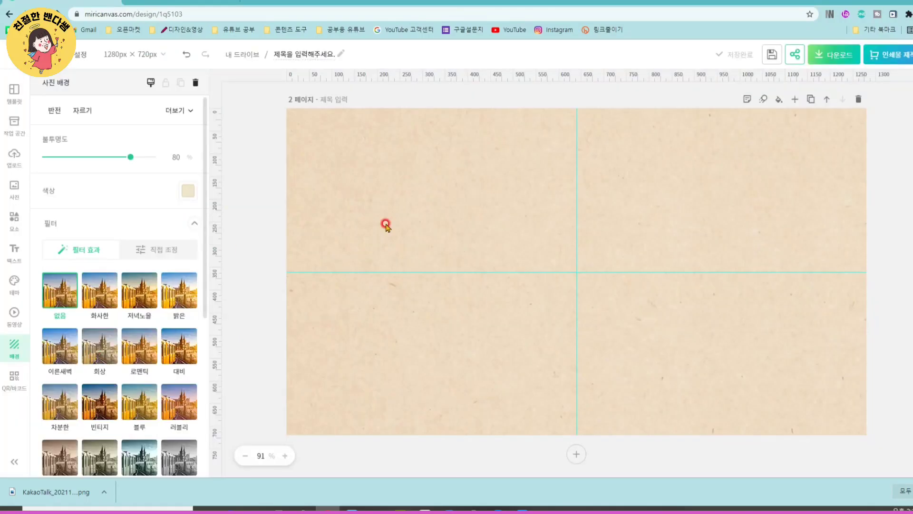
- Switch back to MiriCanvas and upload the cut-out file KakaoTalk_20211117_151644278-removebg-preview from the desktop
scroll(682, 327, "up", 3)
scroll(682, 328, "up", 3)
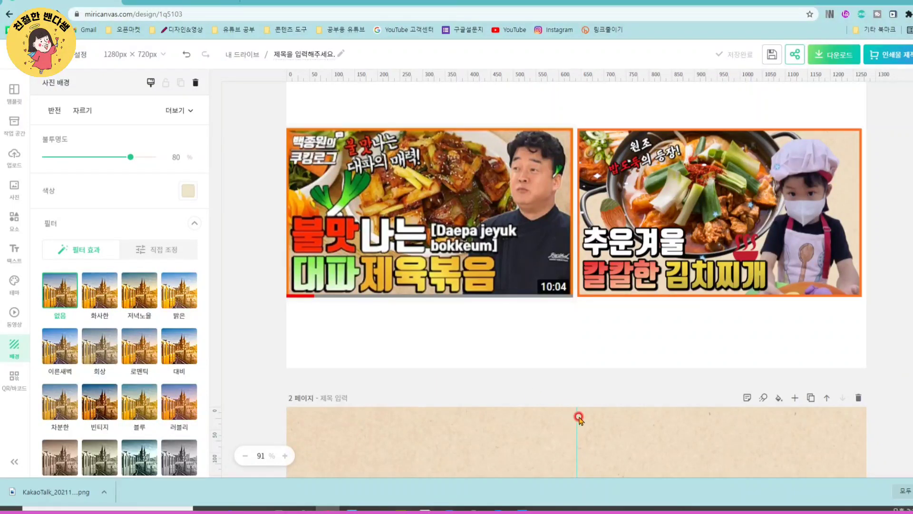
scroll(429, 421, "down", 4)
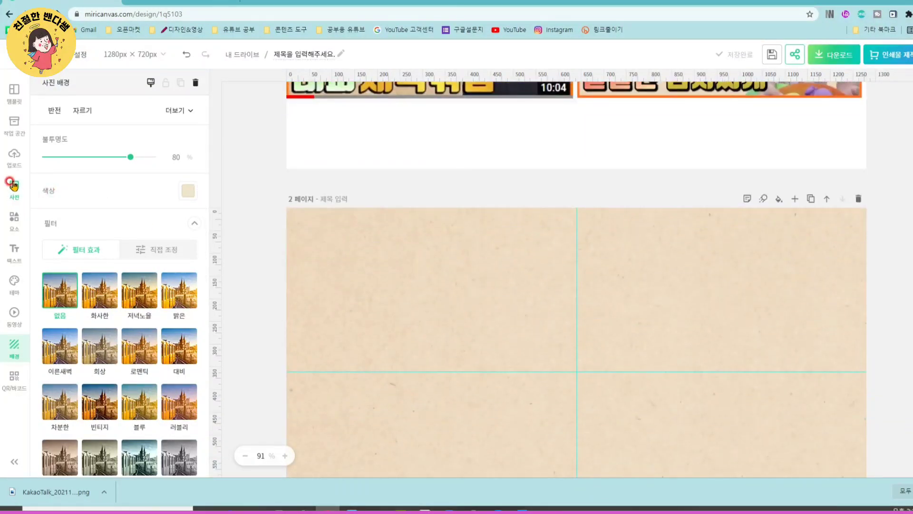
left_click(15, 221)
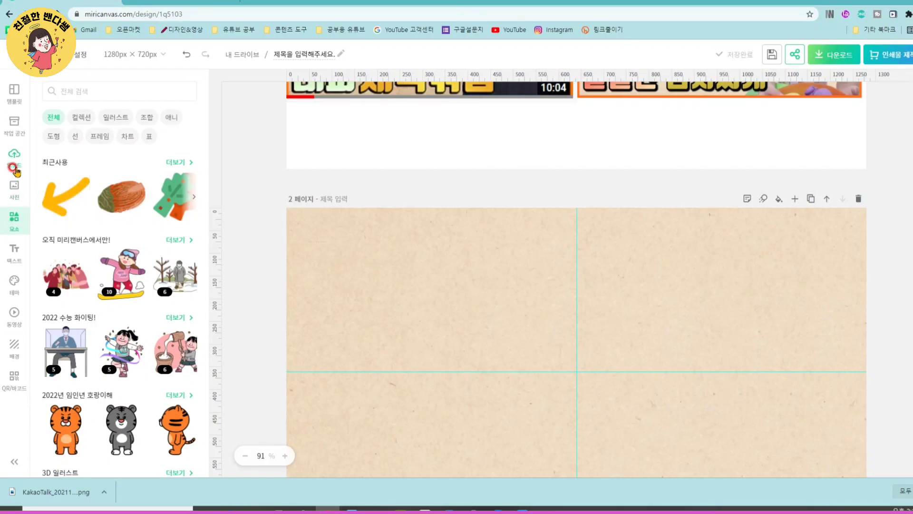
left_click(15, 166)
scroll(119, 333, "down", 3)
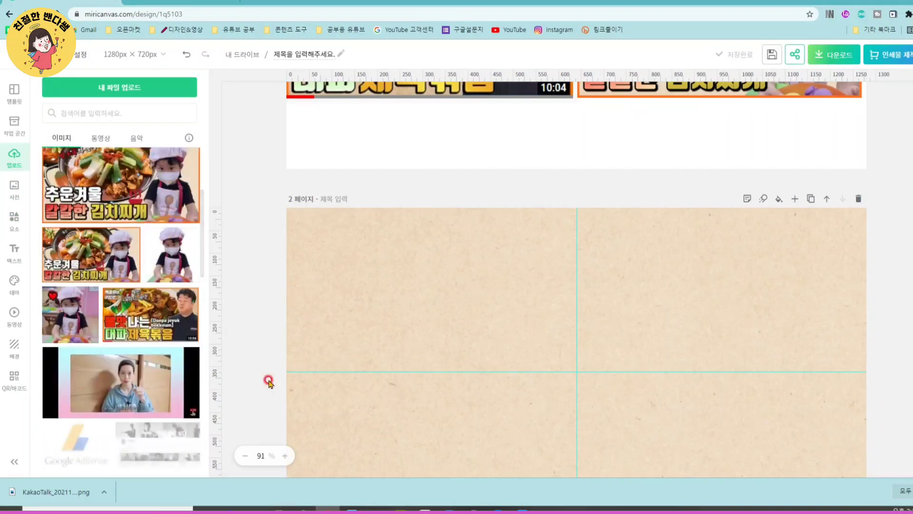
left_click(138, 91)
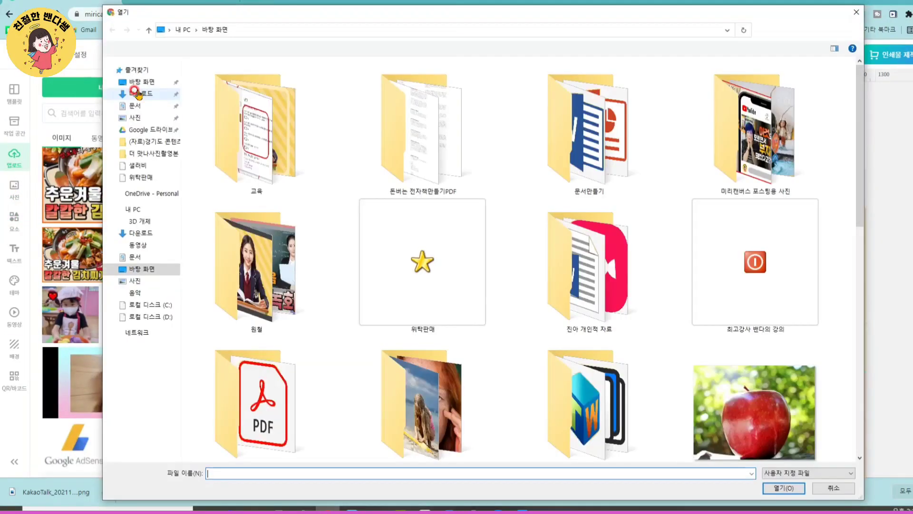
scroll(480, 428, "down", 5)
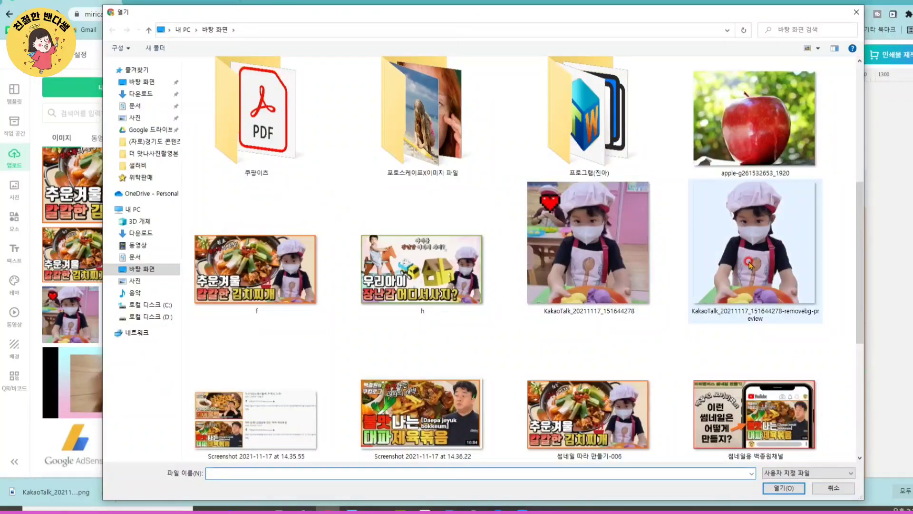
left_click(749, 264)
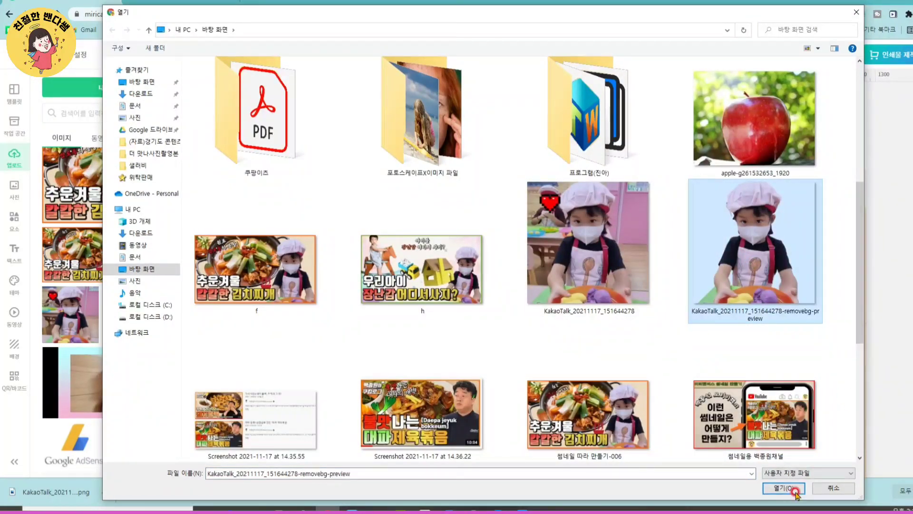
left_click(793, 489)
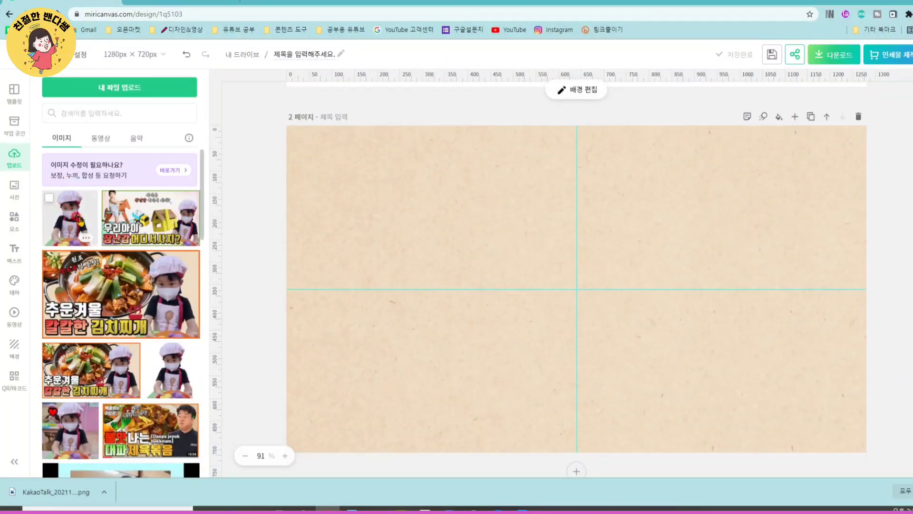
- Add the uploaded child cut-out to page 2 and position it in the page's lower-right corner
left_click(73, 223)
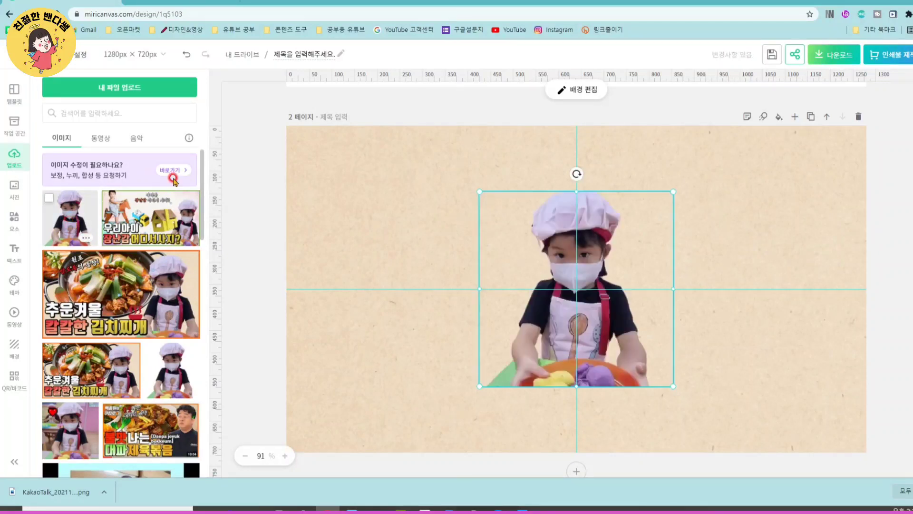
left_click_drag(598, 281, 747, 339)
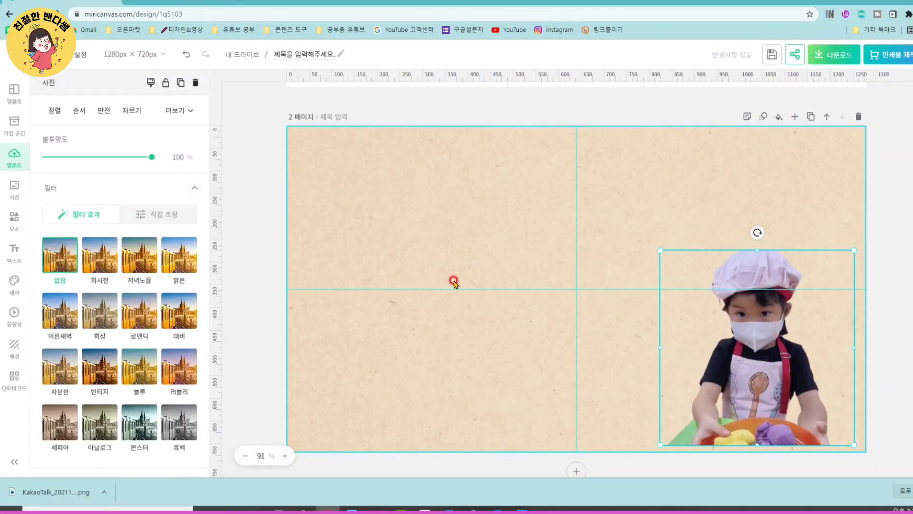
- Search the photo library for 김치찌개 and add the cut-out black two-handled pot of stew to page 2
left_click(14, 221)
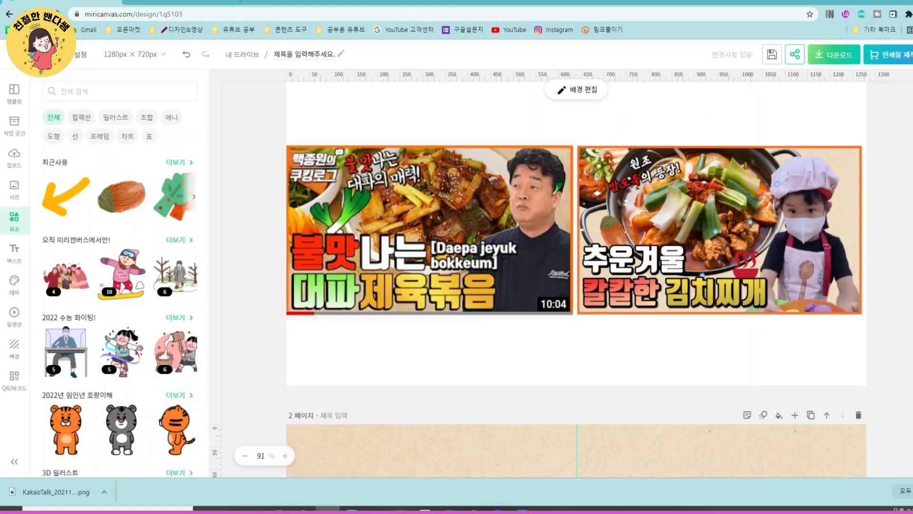
left_click(16, 188)
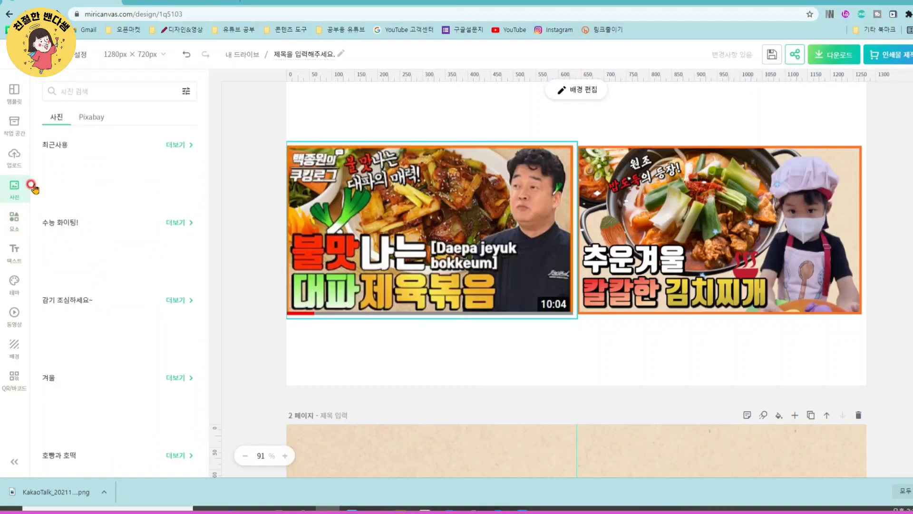
left_click(86, 88)
type("김치찌개")
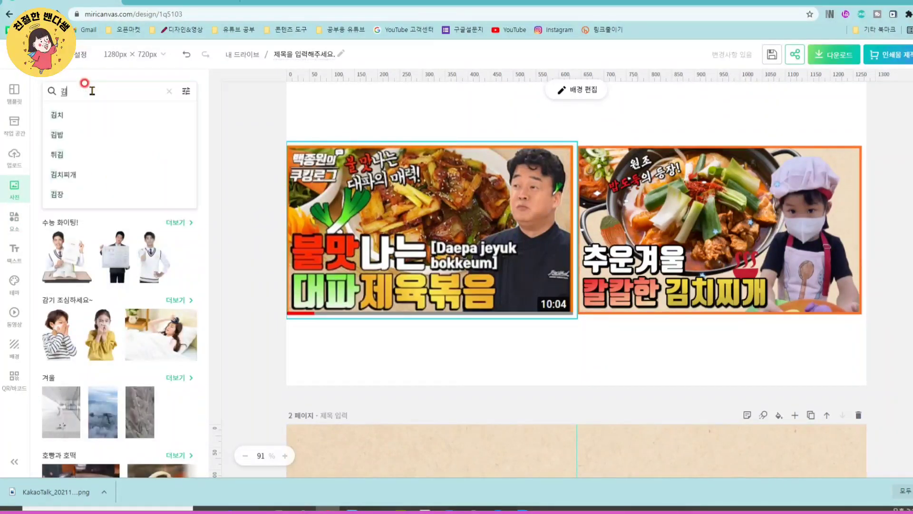
key("Return")
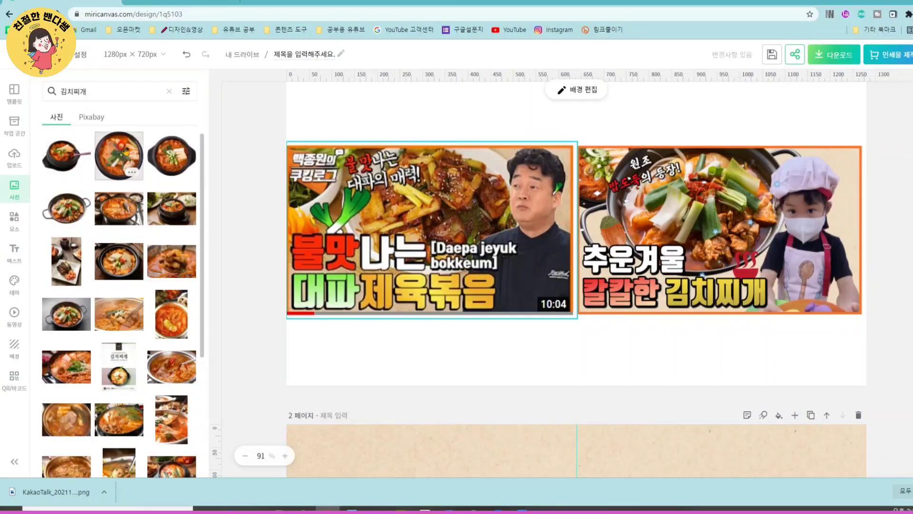
scroll(168, 321, "down", 4)
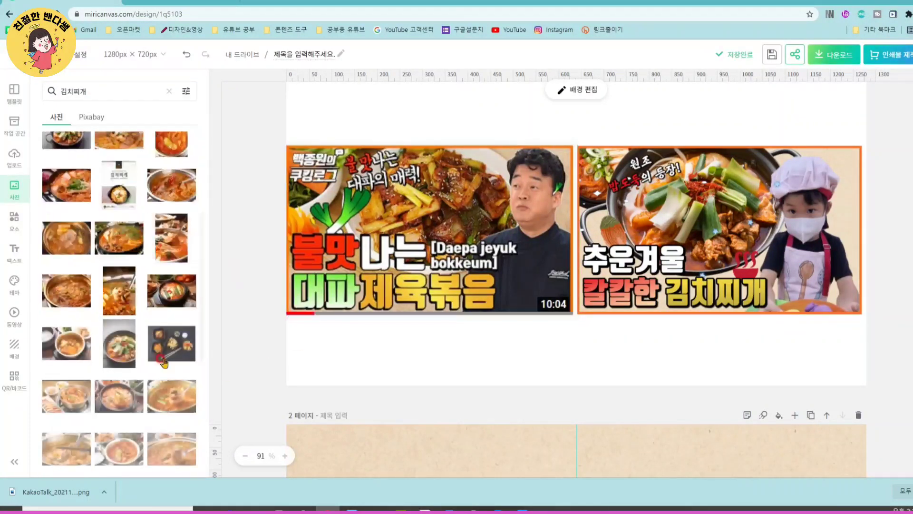
scroll(167, 321, "down", 1)
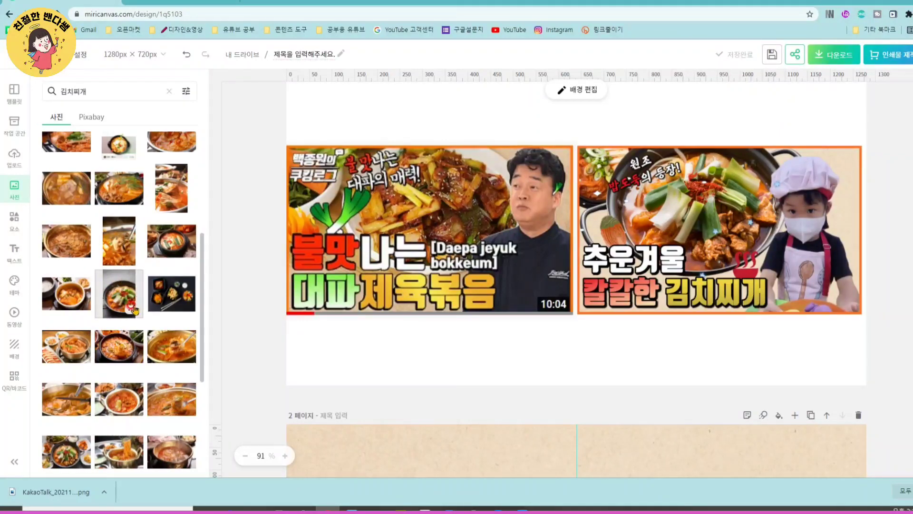
scroll(128, 309, "up", 5)
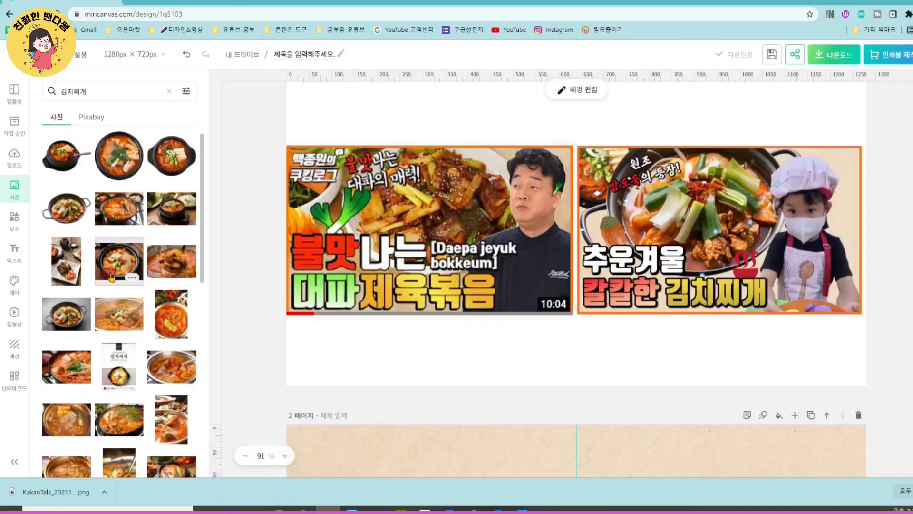
left_click(67, 215)
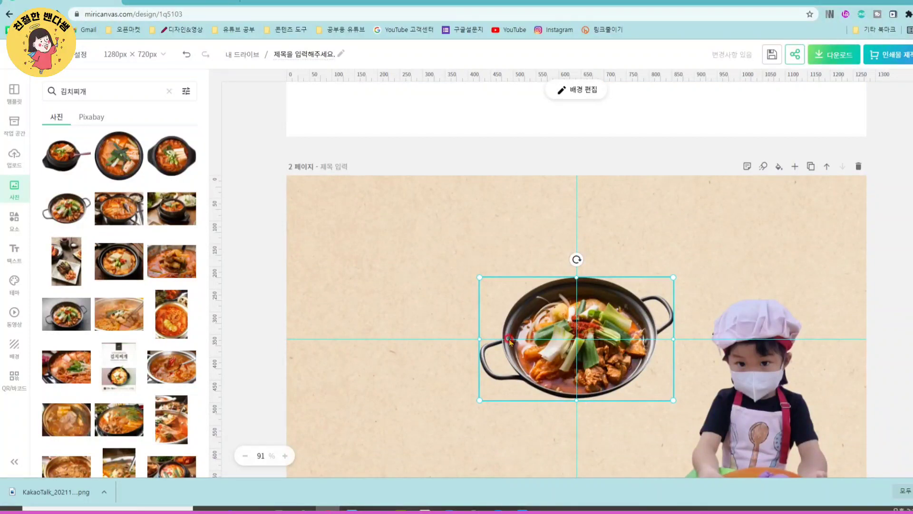
- Move the stew pot to the upper middle of page 2 and enlarge it until the page's upper edge crops it
left_click_drag(570, 356, 512, 294)
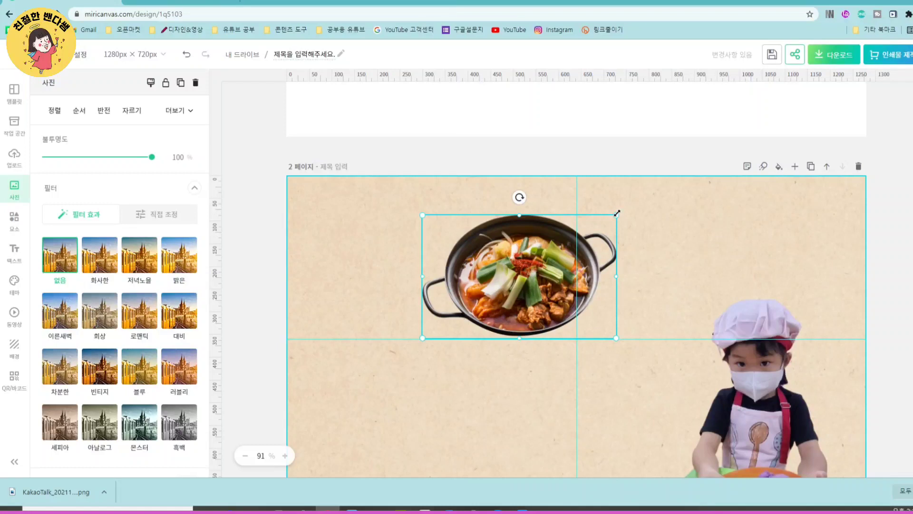
left_click_drag(617, 213, 734, 187)
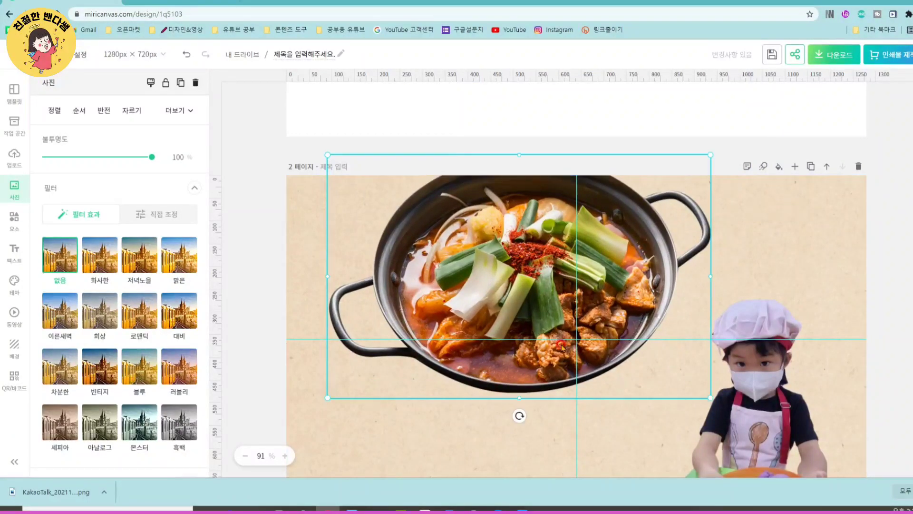
left_click_drag(530, 295, 543, 294)
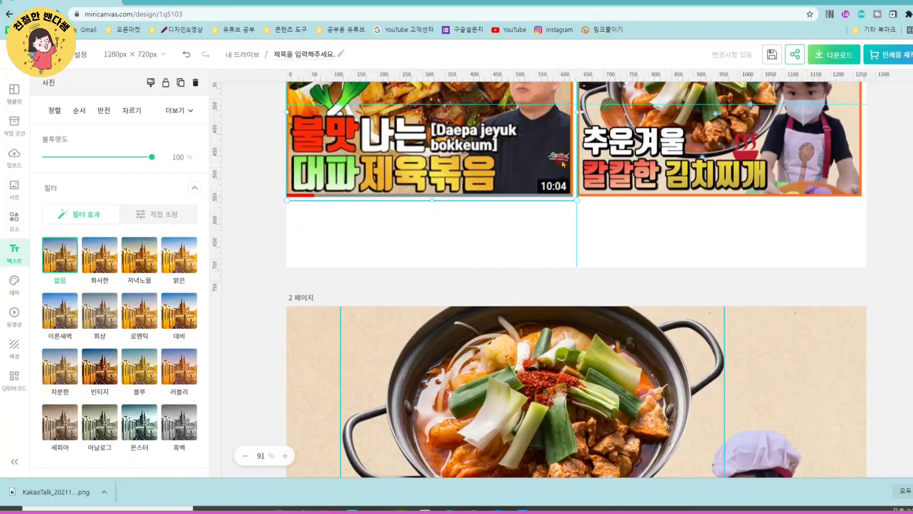
- Try the 디자인210 꽃망울체 text combination on page 2, placing it over the lower-left area and replacing its heading
scroll(433, 215, "up", 2)
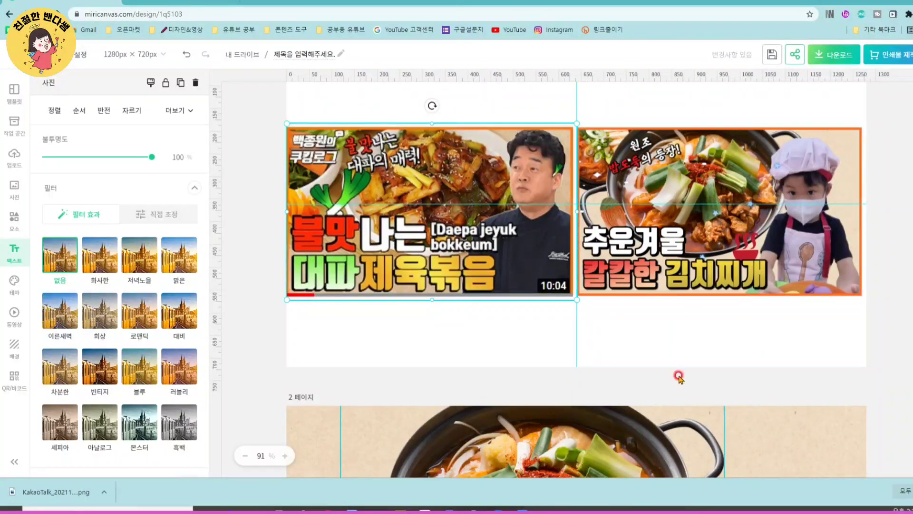
scroll(753, 338, "down", 2)
scroll(755, 337, "down", 5)
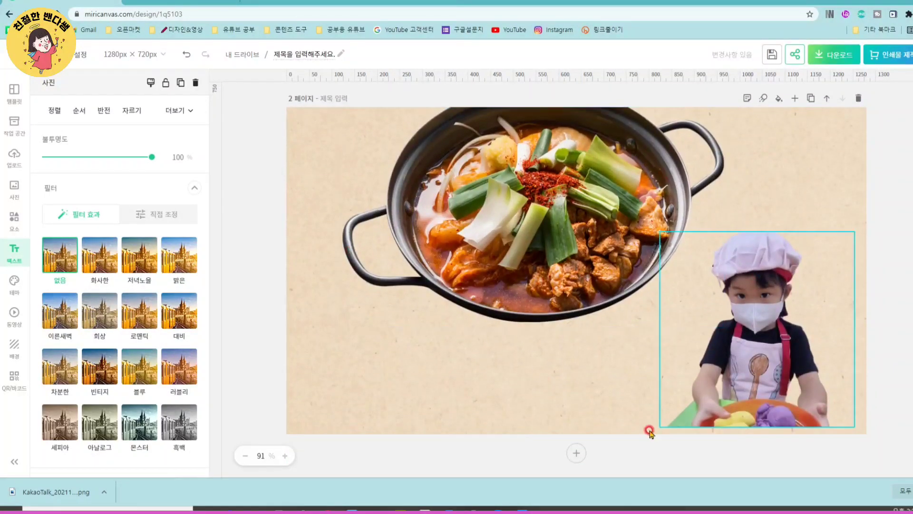
left_click(650, 432)
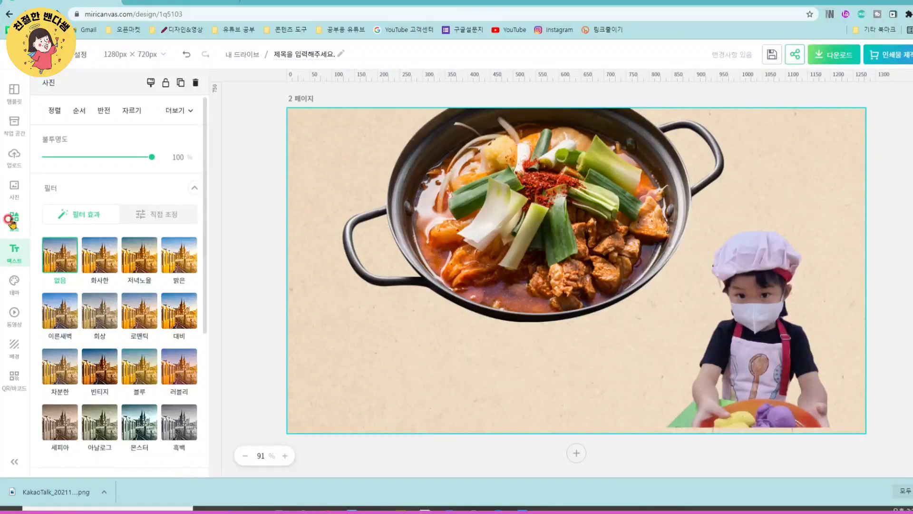
left_click(22, 251)
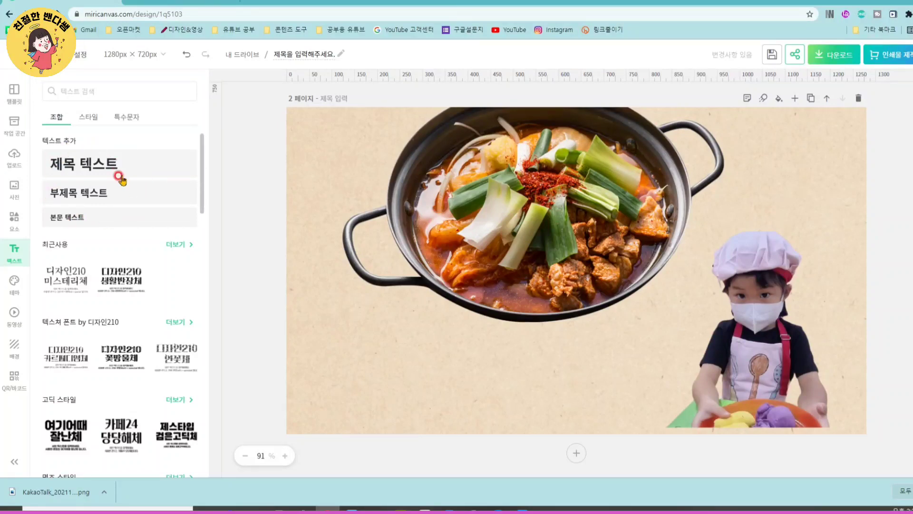
scroll(123, 280, "down", 2)
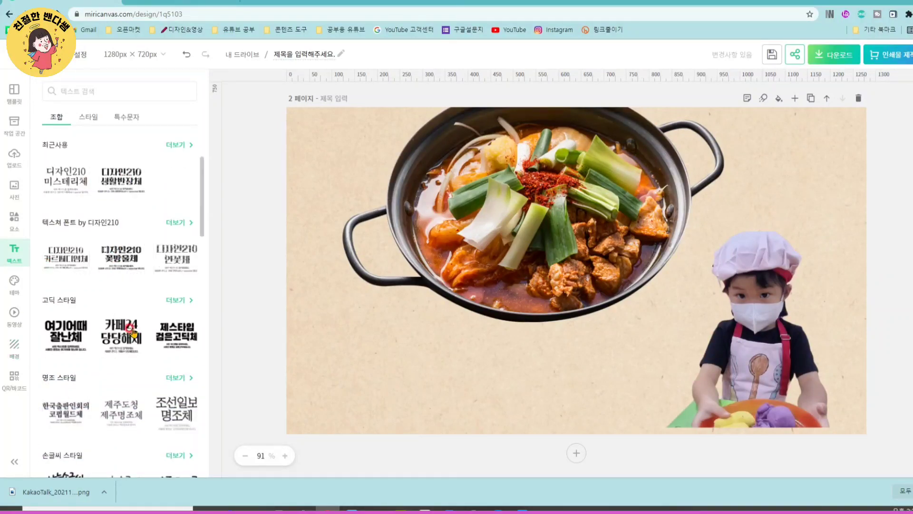
left_click(134, 265)
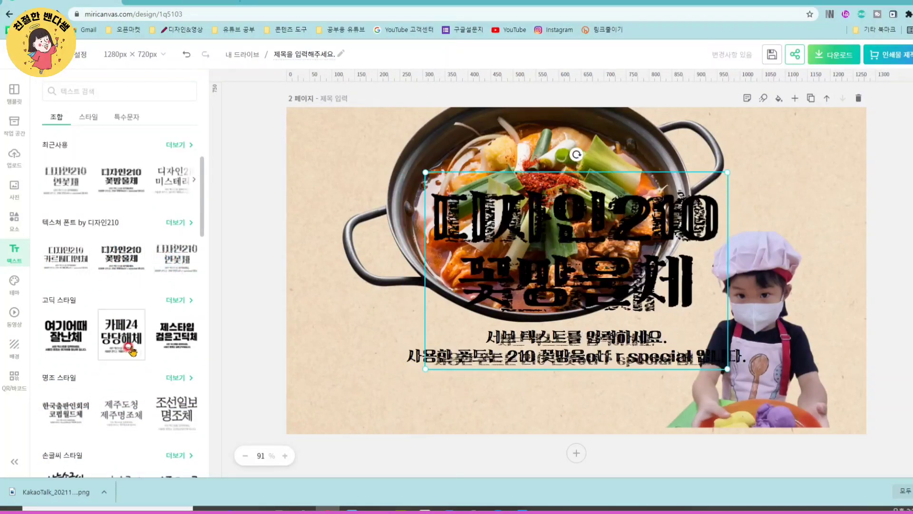
left_click(545, 256)
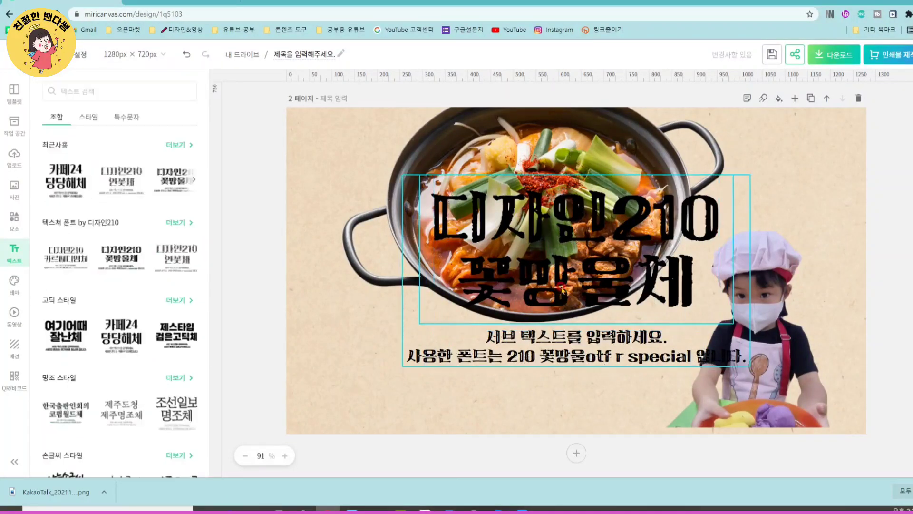
left_click_drag(563, 274, 433, 365)
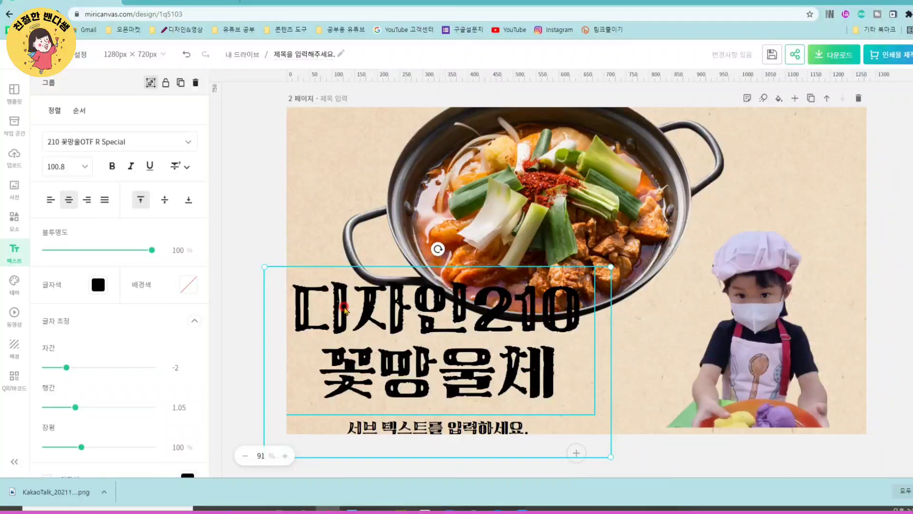
double_click(396, 360)
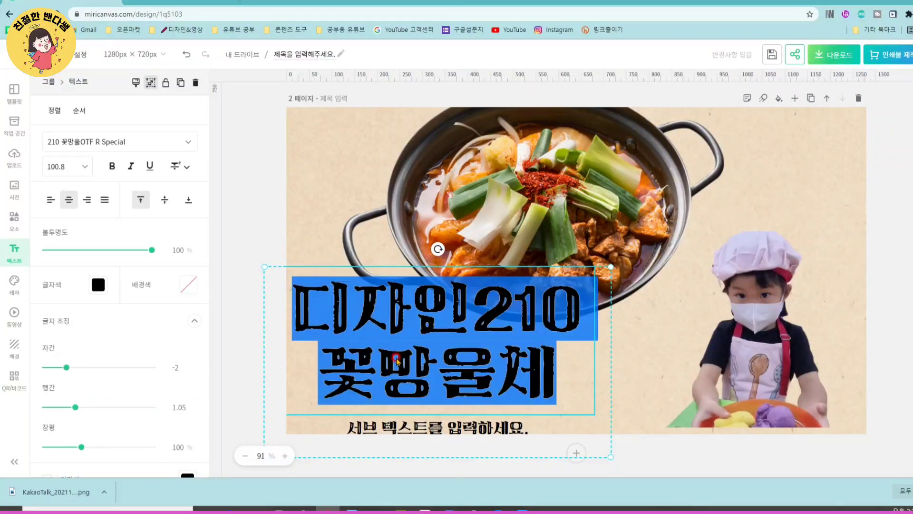
type("그래픽")
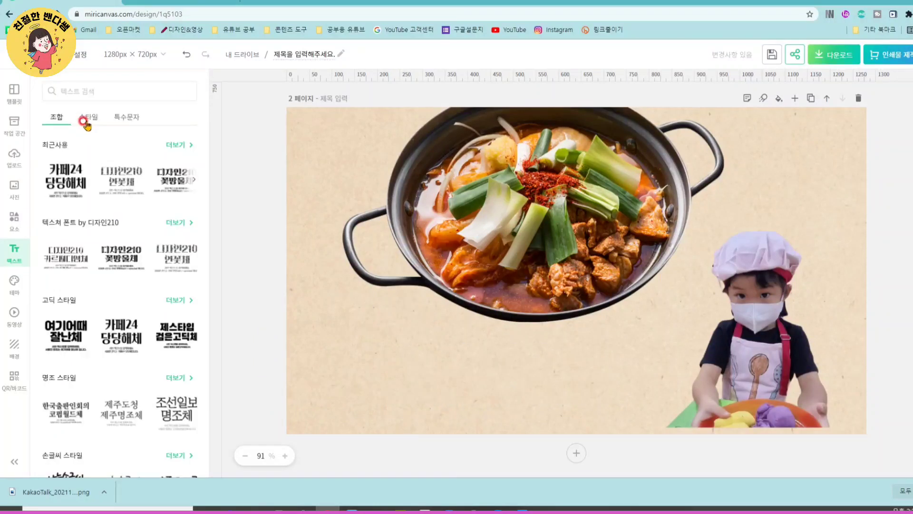
- Try the 분노폭발 text style from the 효과음/감정표현 category on page 2 and replace the word 분노 with 글씨
left_click(85, 119)
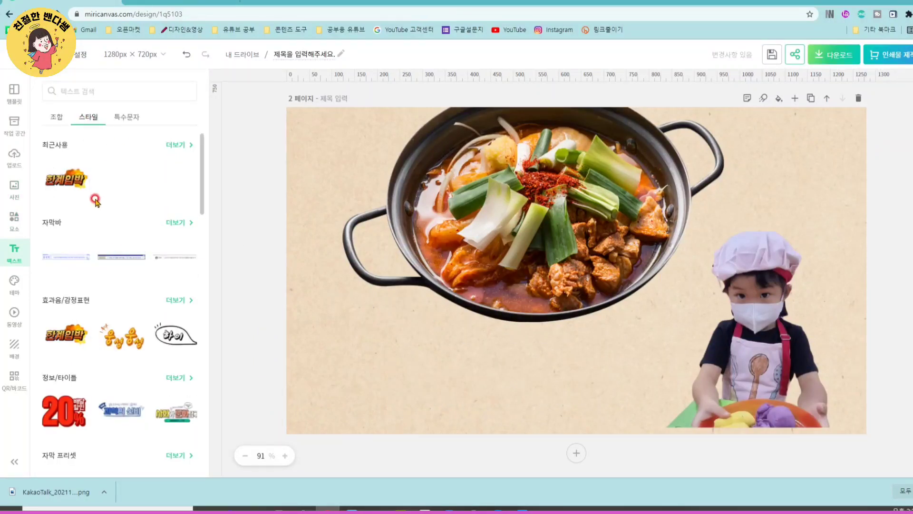
scroll(71, 228, "down", 2)
left_click(178, 200)
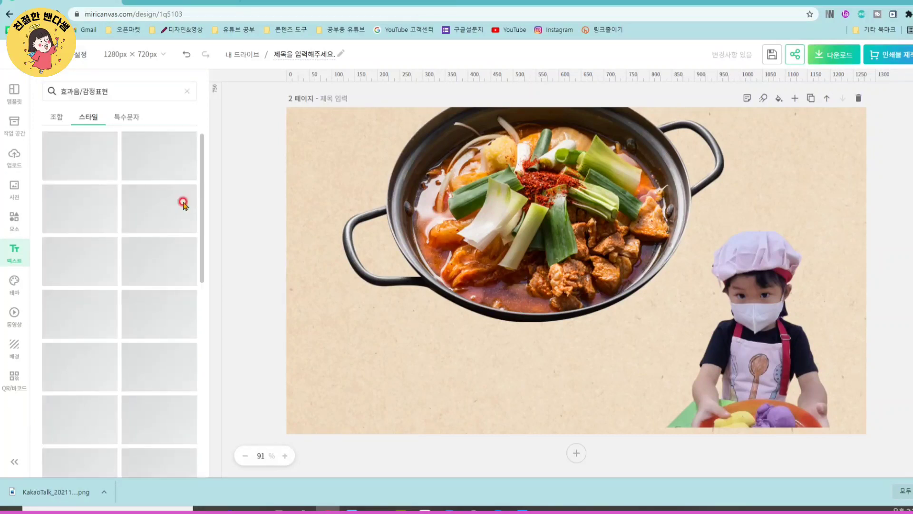
scroll(79, 320, "down", 3)
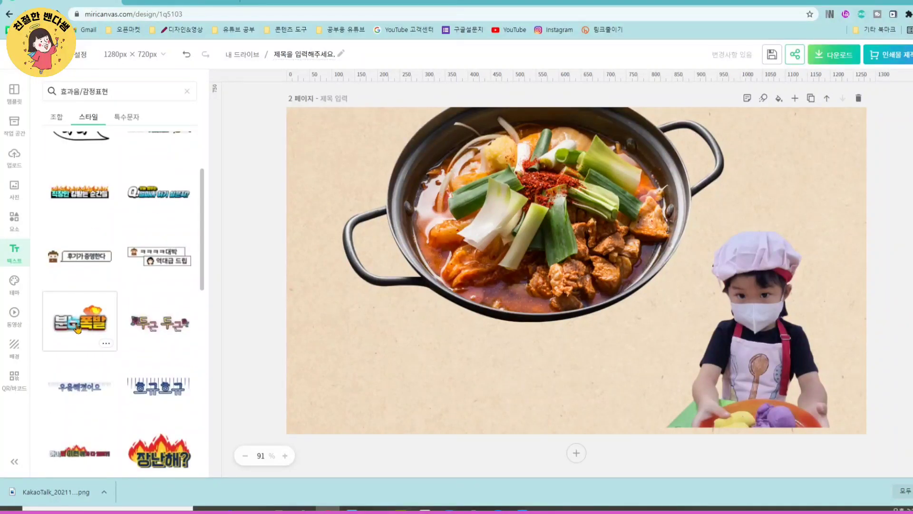
left_click(73, 321)
double_click(560, 290)
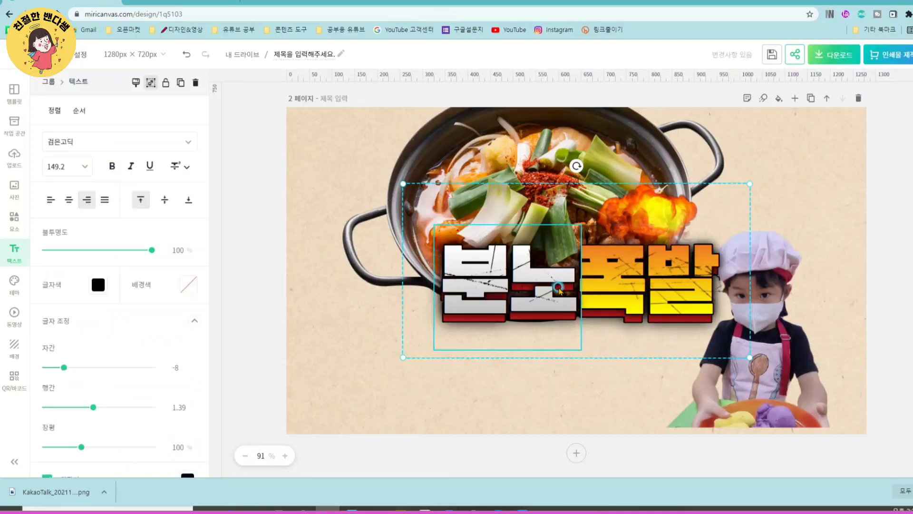
type("글씨")
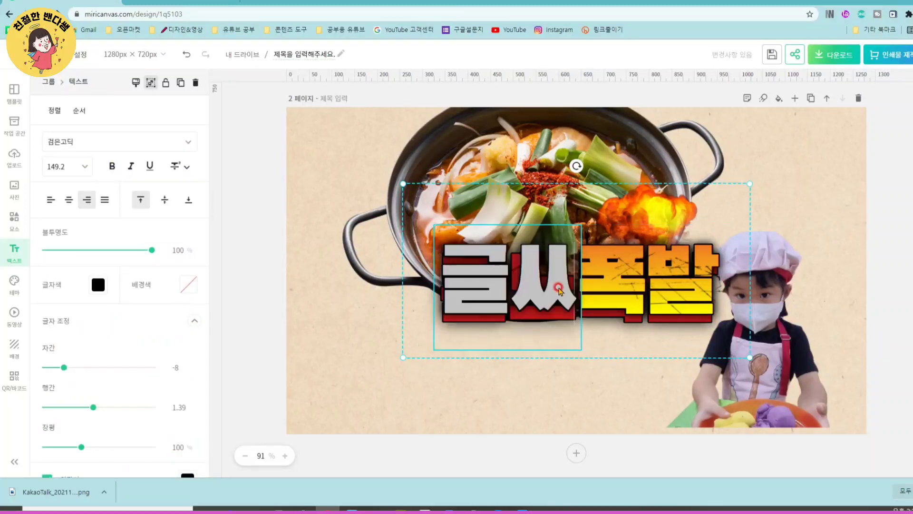
left_click(524, 388)
- Inspect the parts of the 글씨폭발 styled text group and delete the group from page 2
left_click(559, 307)
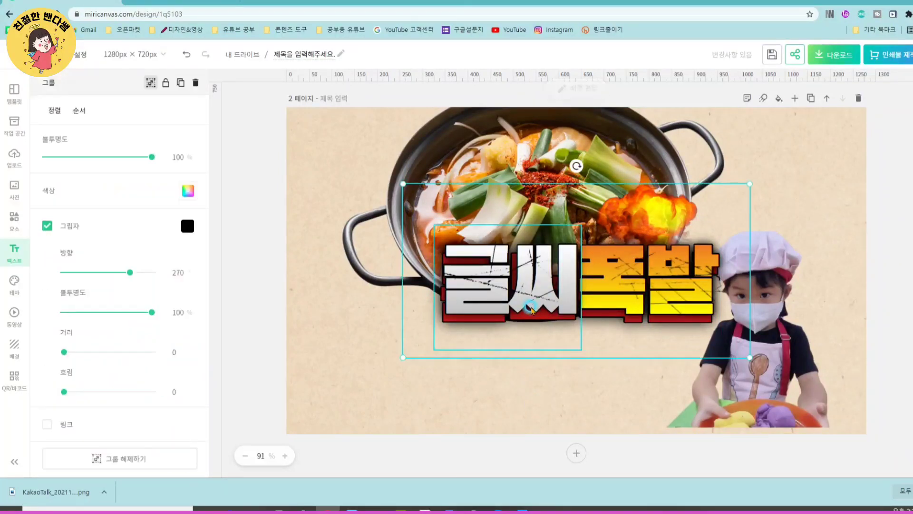
double_click(624, 308)
left_click(674, 345)
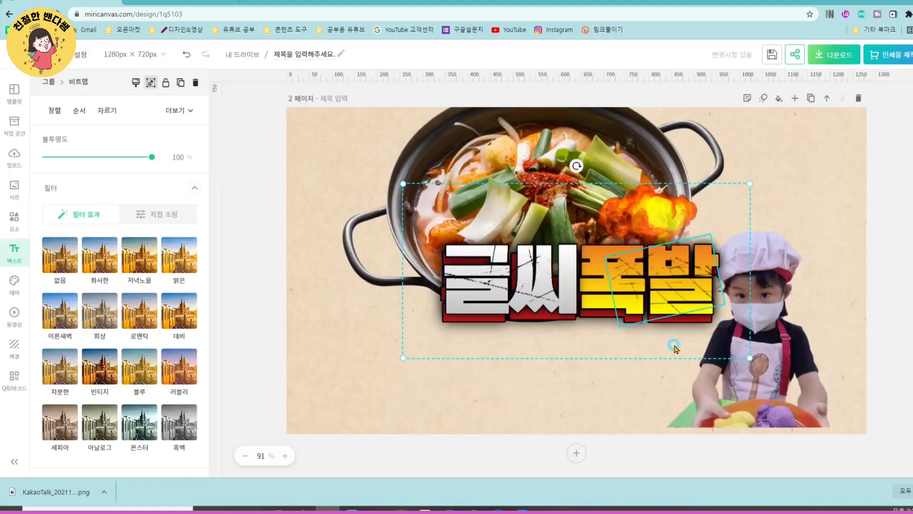
left_click(518, 335)
key("Delete")
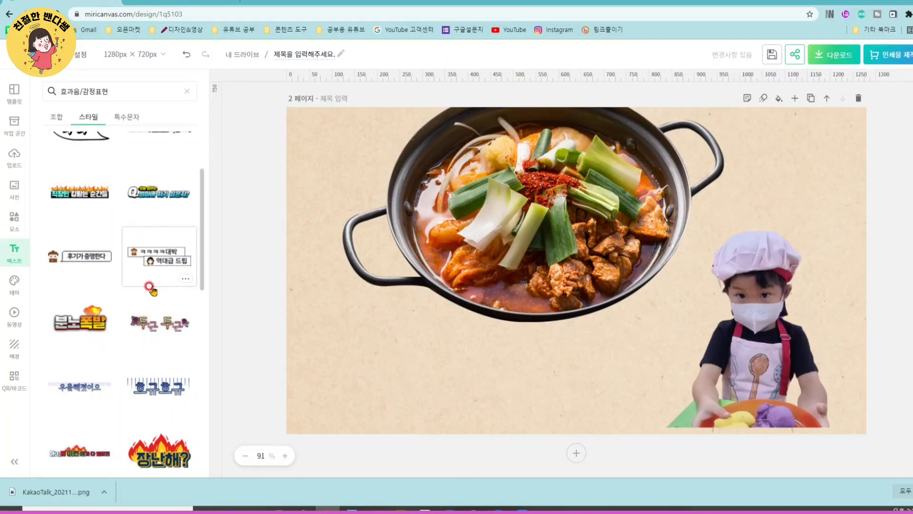
- Add a plain title text to page 2 and place it just below the stew pot
scroll(125, 286, "up", 2)
left_click(55, 117)
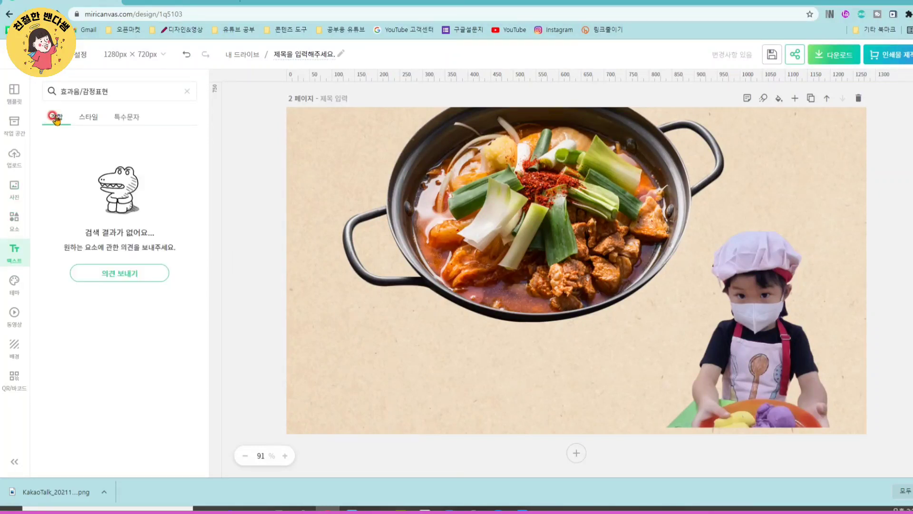
left_click(55, 125)
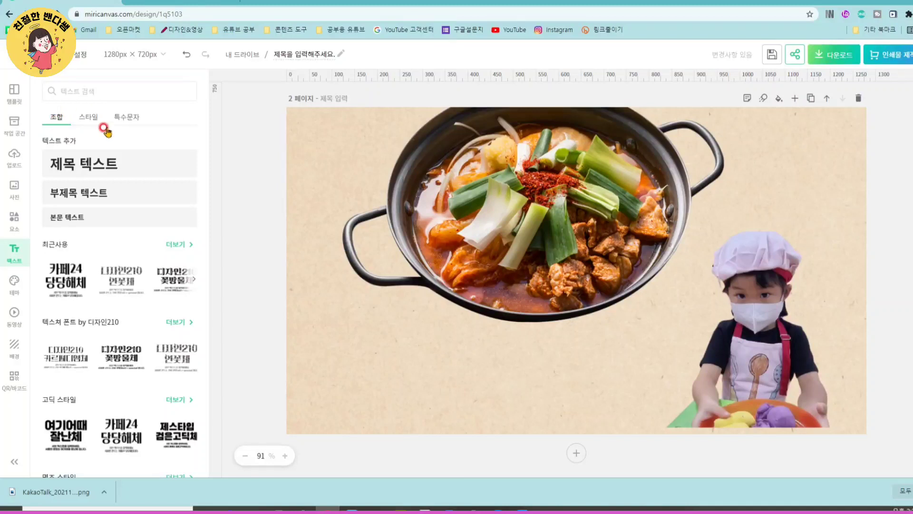
left_click(131, 175)
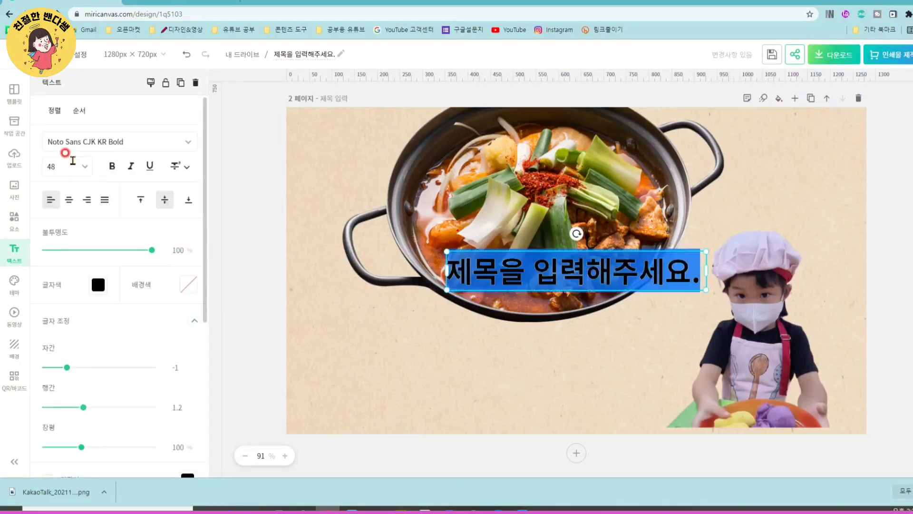
left_click(534, 375)
left_click_drag(569, 271, 454, 346)
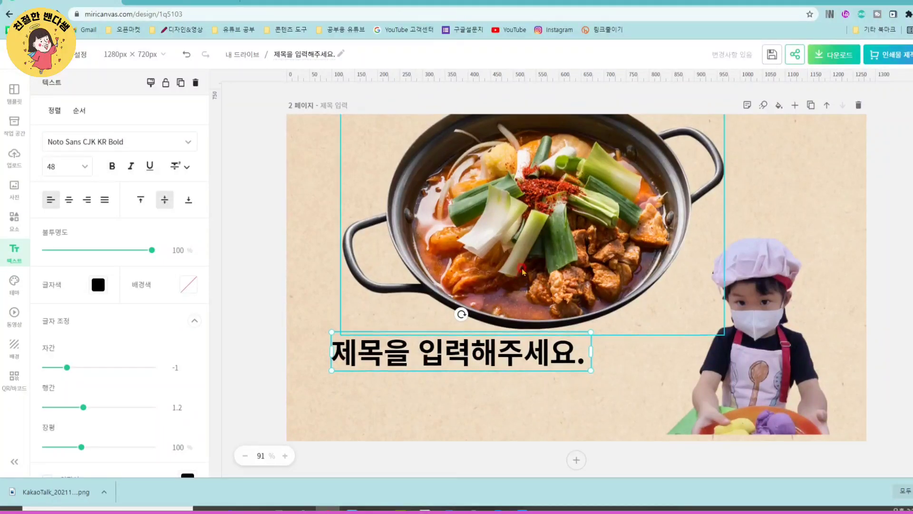
scroll(358, 138, "up", 4)
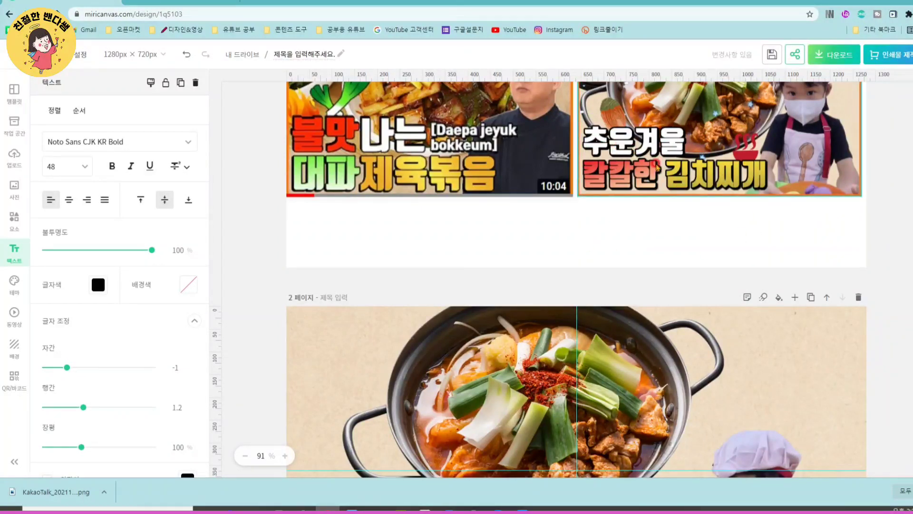
scroll(570, 285, "down", 4)
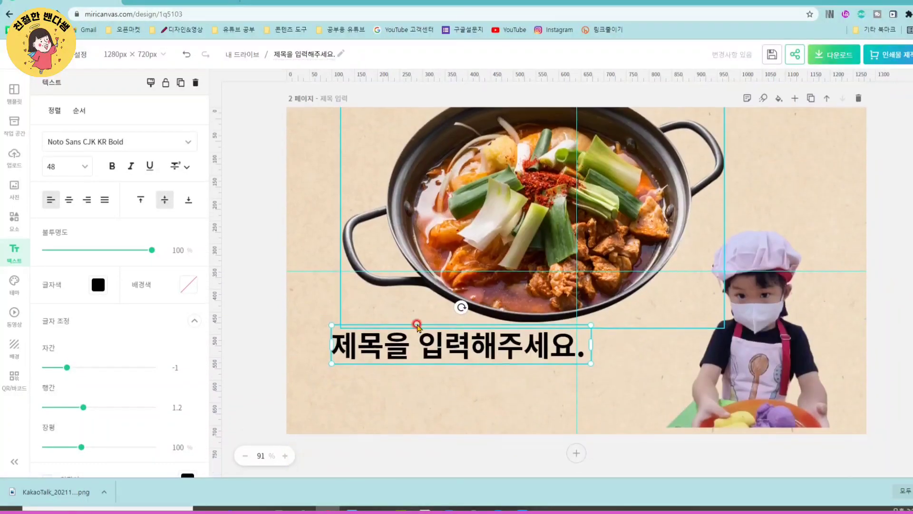
- Replace the placeholder title below the stew pot with 추운겨울
double_click(370, 355)
left_click(616, 396)
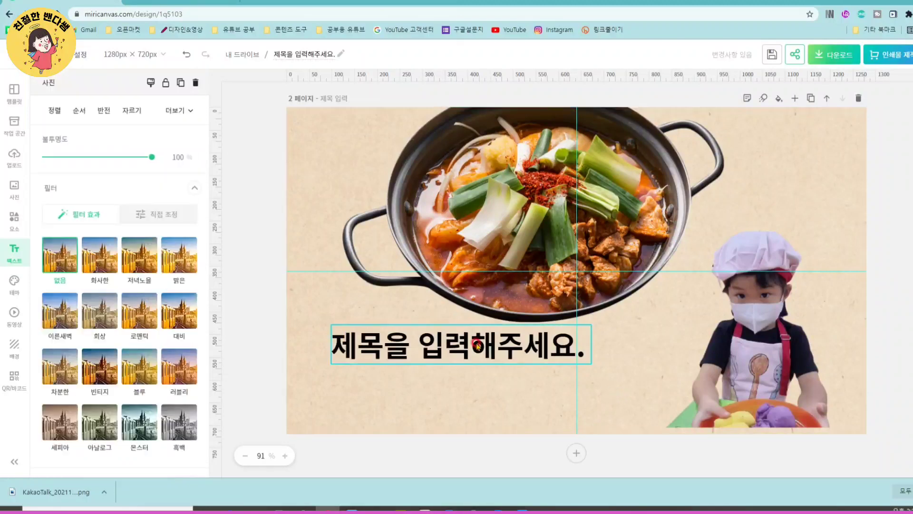
left_click(478, 345)
double_click(472, 345)
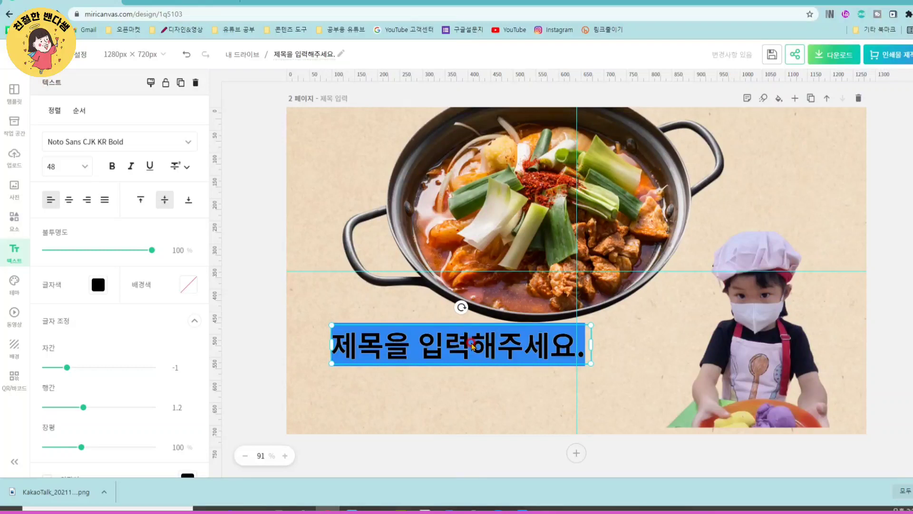
type("추운겨울")
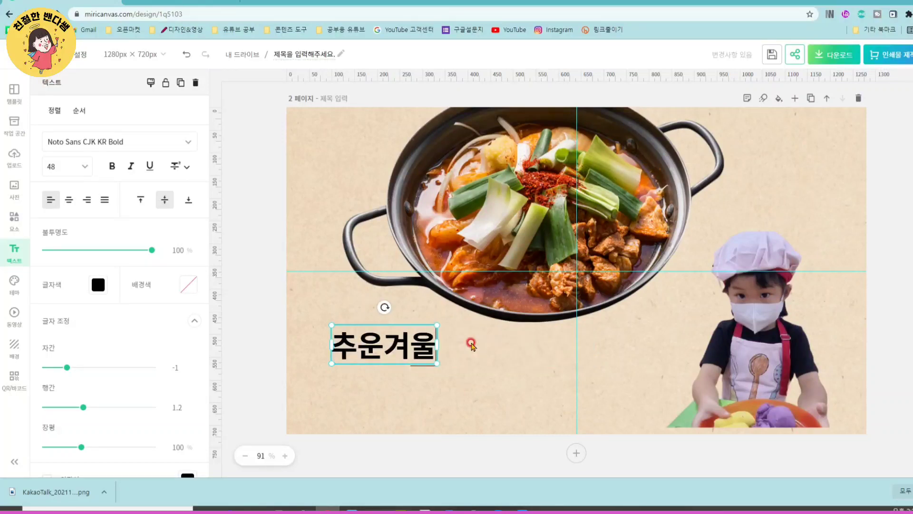
left_click(470, 346)
left_click(405, 343)
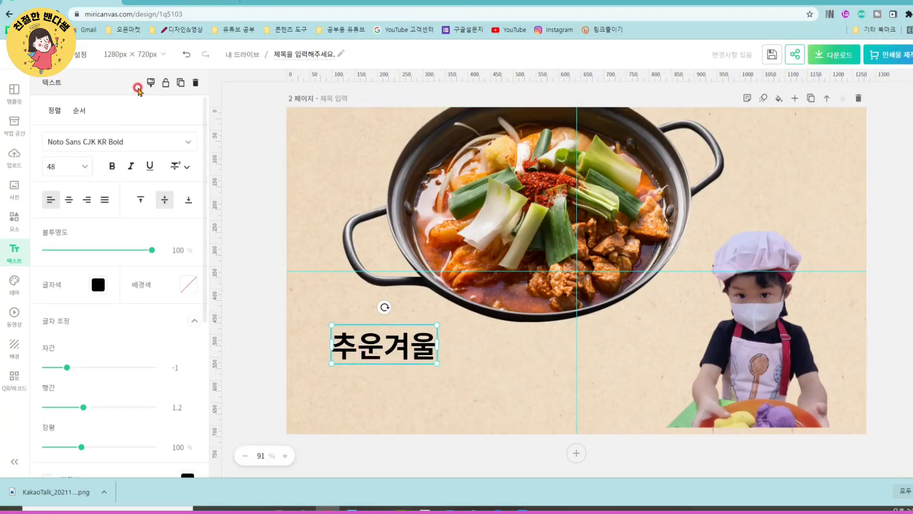
- Change the 추운겨울 title's font to Tmon몬소리 Black from the favourite fonts
left_click(186, 142)
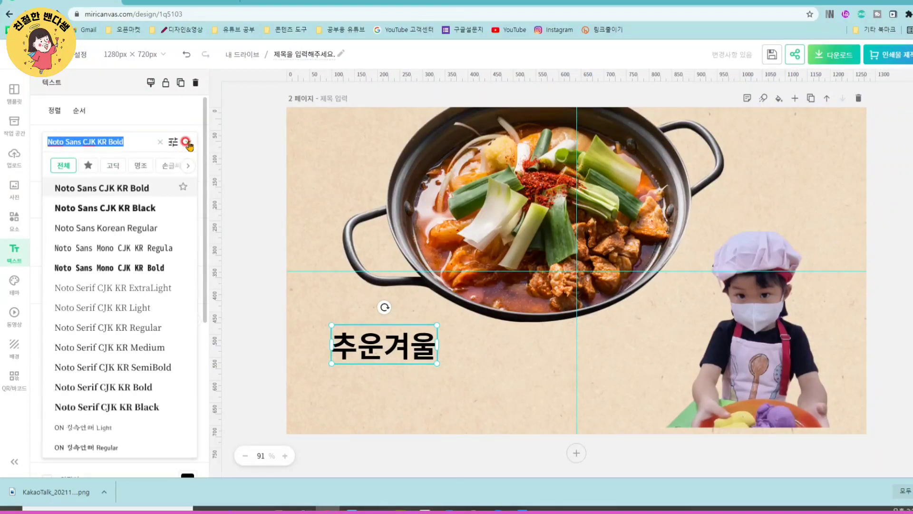
scroll(81, 195, "down", 3)
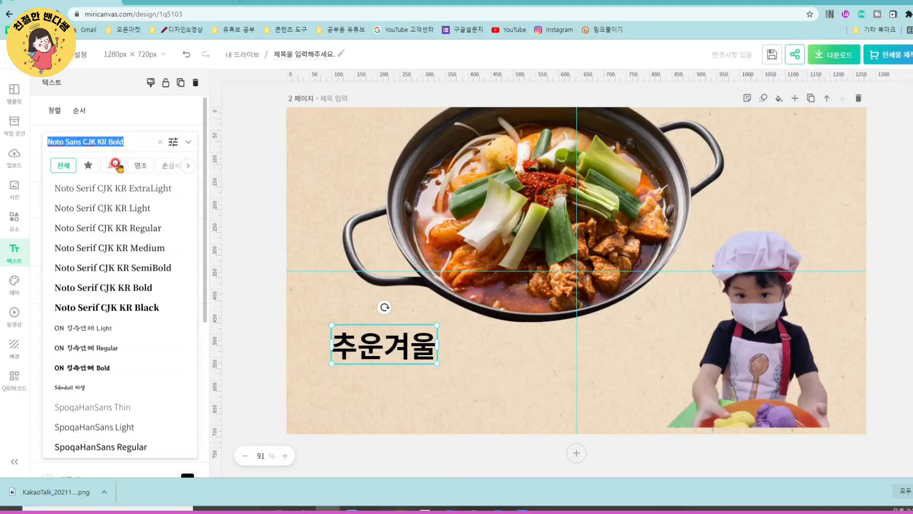
left_click(88, 165)
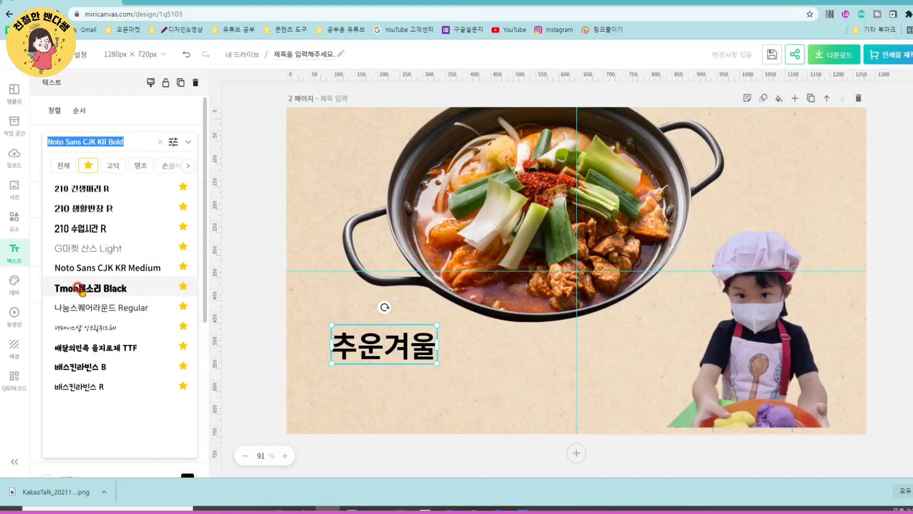
left_click(82, 288)
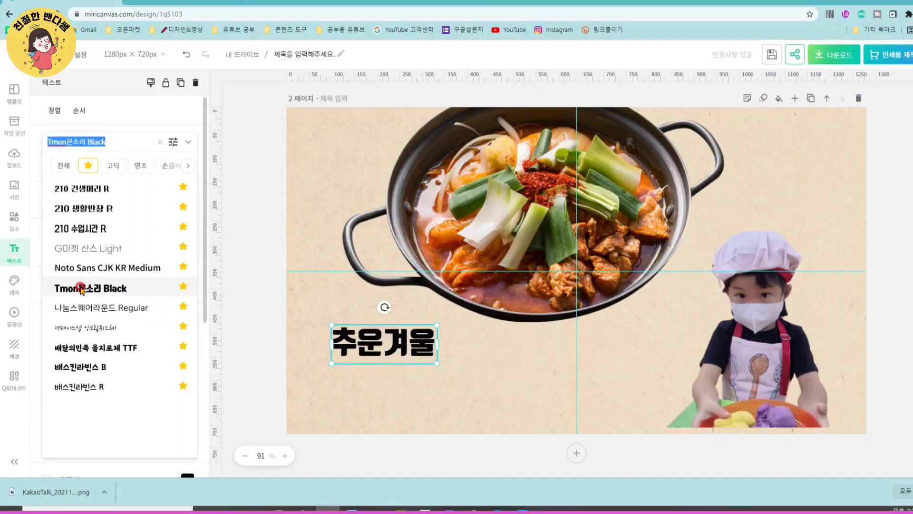
left_click(278, 232)
double_click(409, 340)
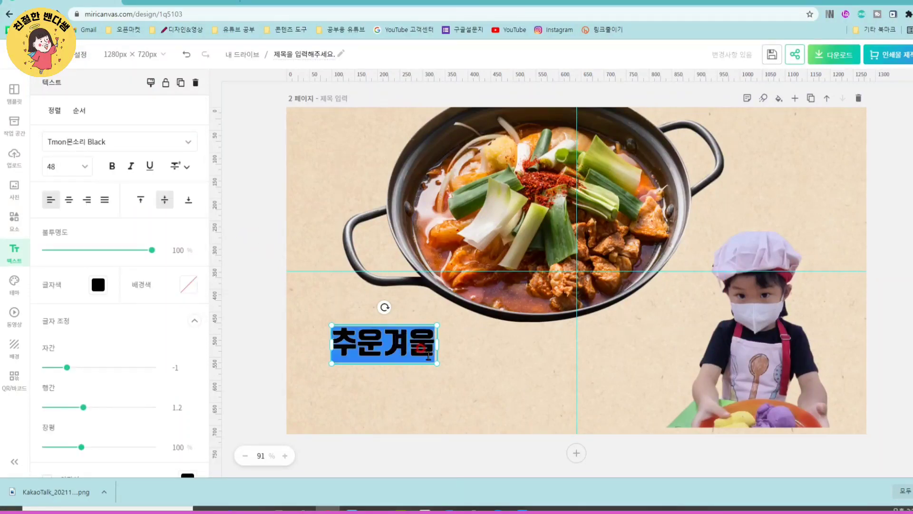
left_click(375, 301)
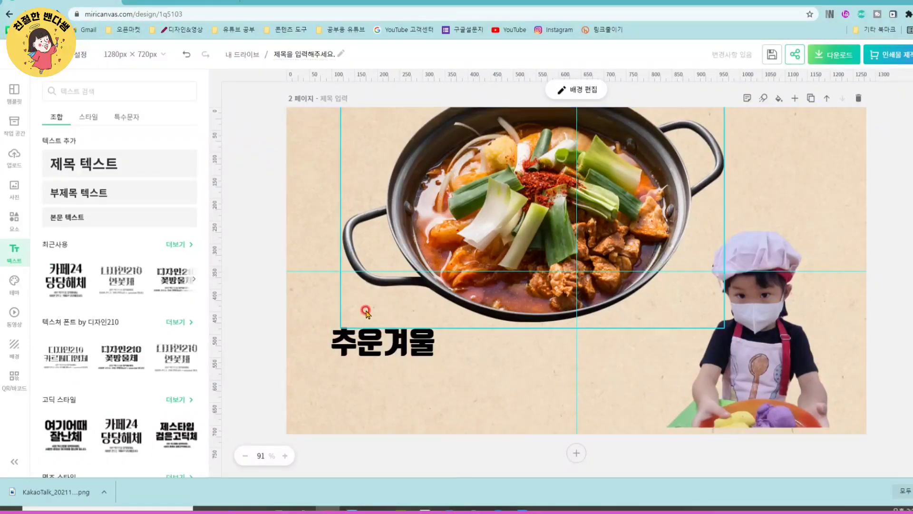
- Set the 추운겨울 title's text colour to white (#FFFFFF)
left_click(379, 343)
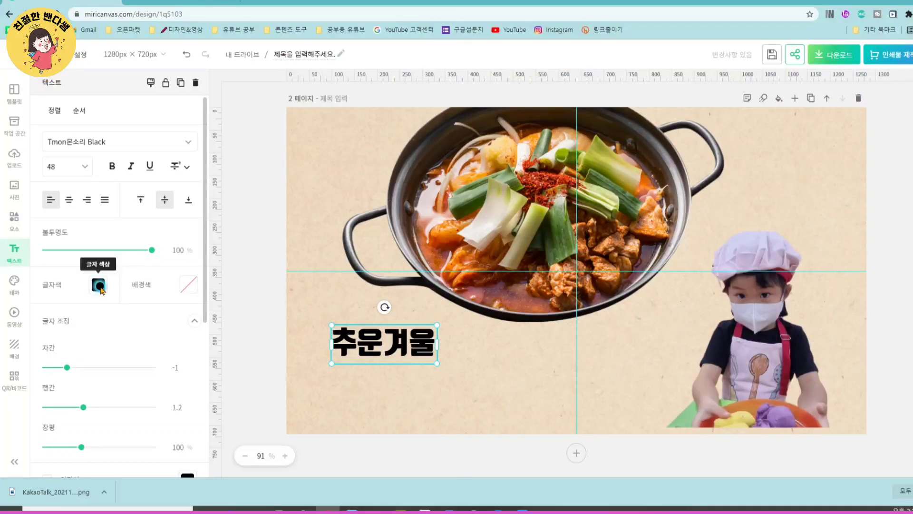
left_click(97, 285)
left_click(230, 155)
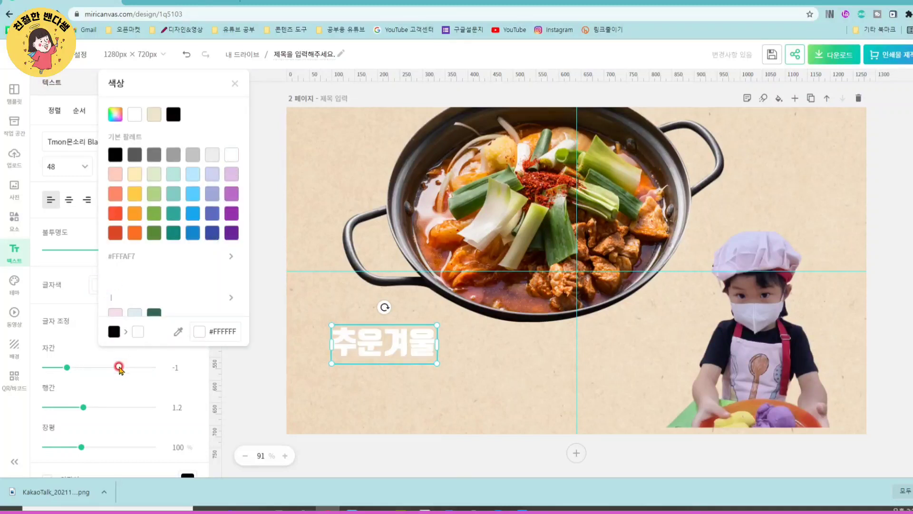
left_click(228, 394)
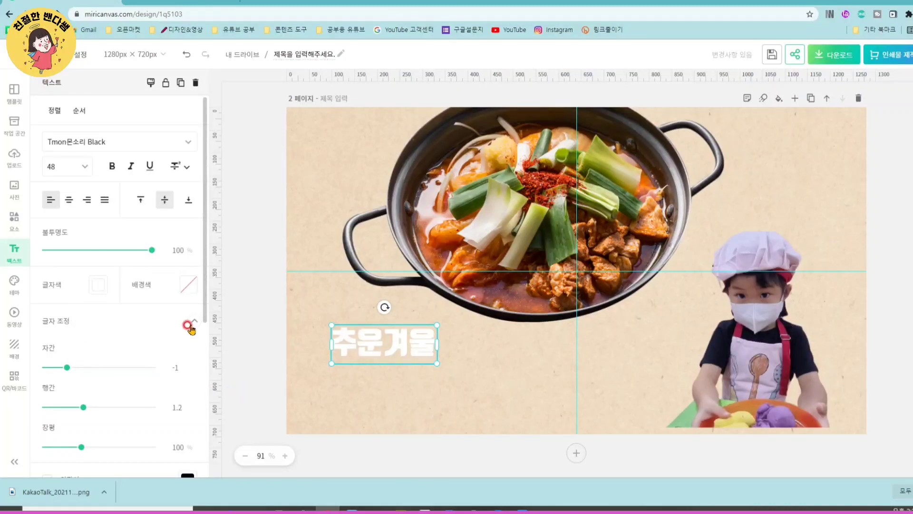
- Enable a black outline (외곽선) and a black shadow (그림자) on the 추운겨울 title
scroll(153, 349, "down", 3)
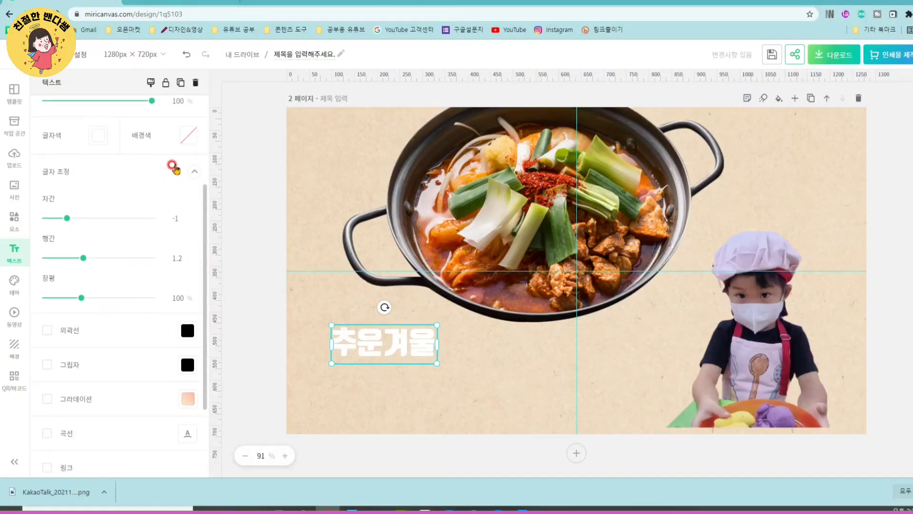
left_click(194, 173)
left_click(47, 222)
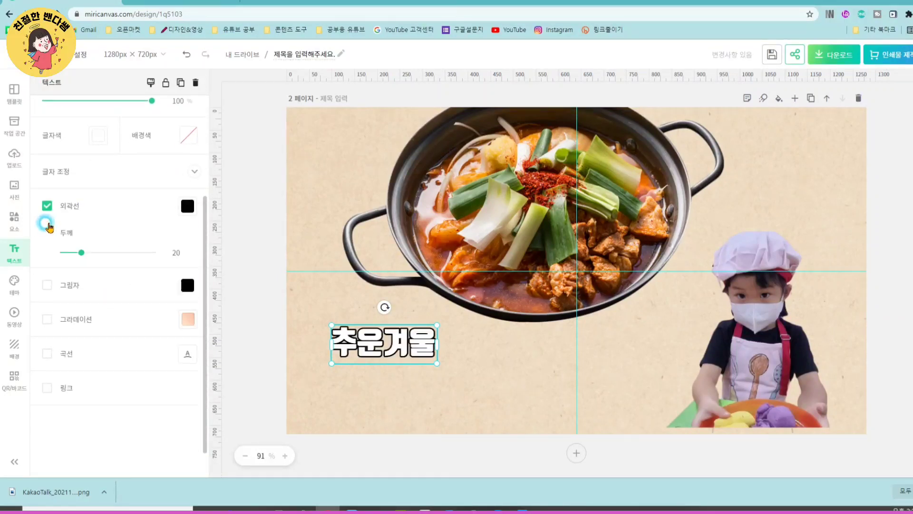
left_click(45, 286)
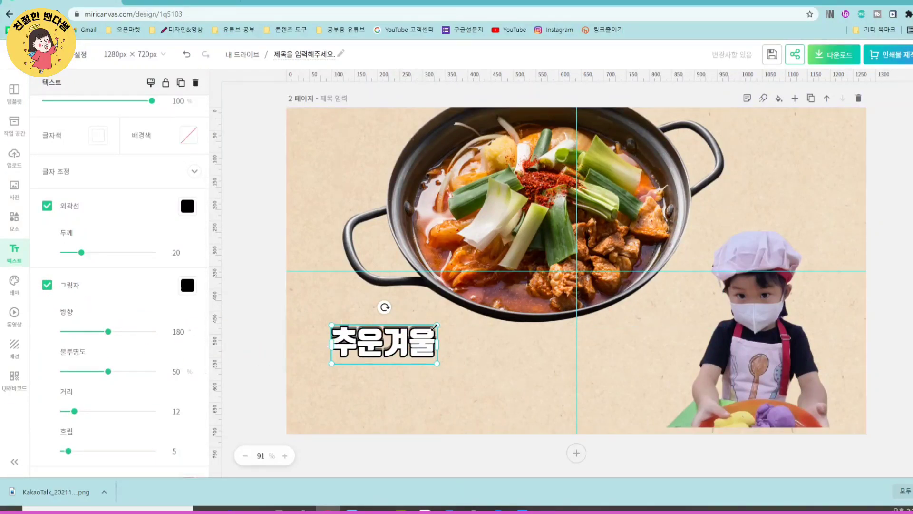
left_click(223, 269)
- Enlarge the 추운겨울 title to about font size 110 and move it over the pot's lower-left rim
left_click(407, 340)
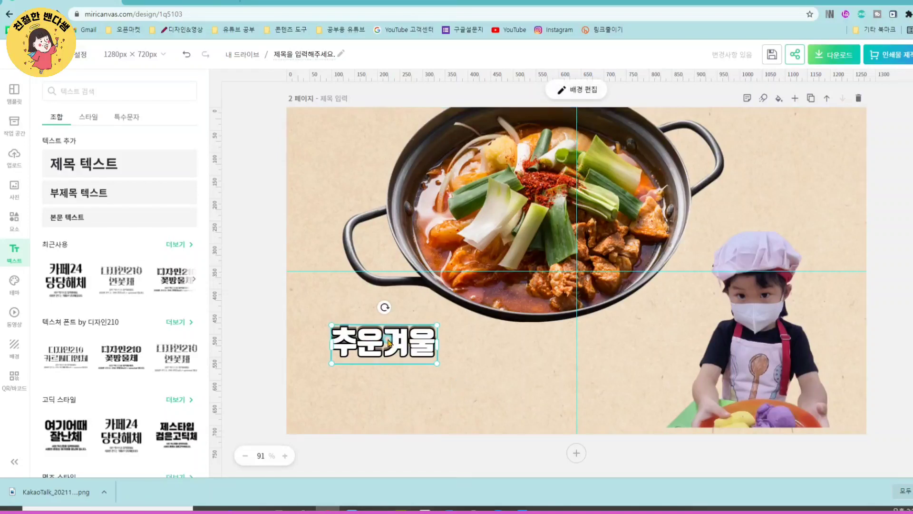
left_click_drag(439, 363, 566, 432)
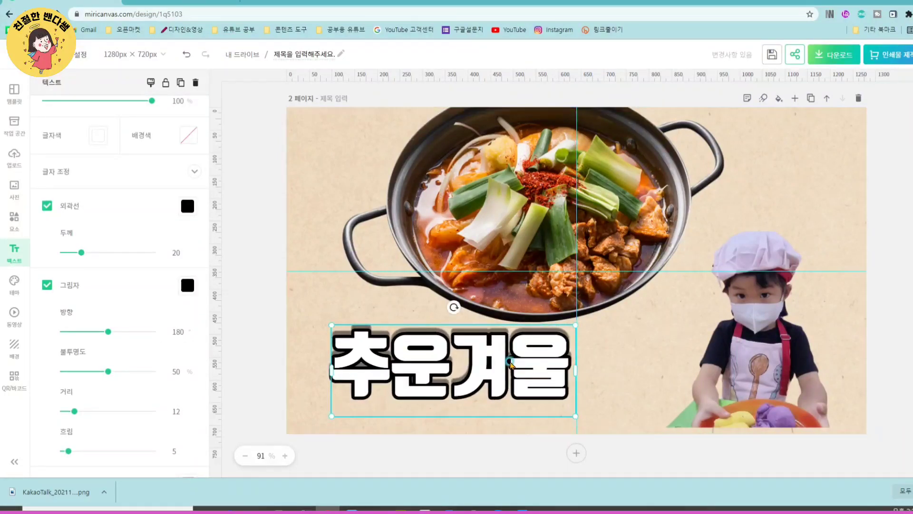
left_click_drag(534, 396, 478, 321)
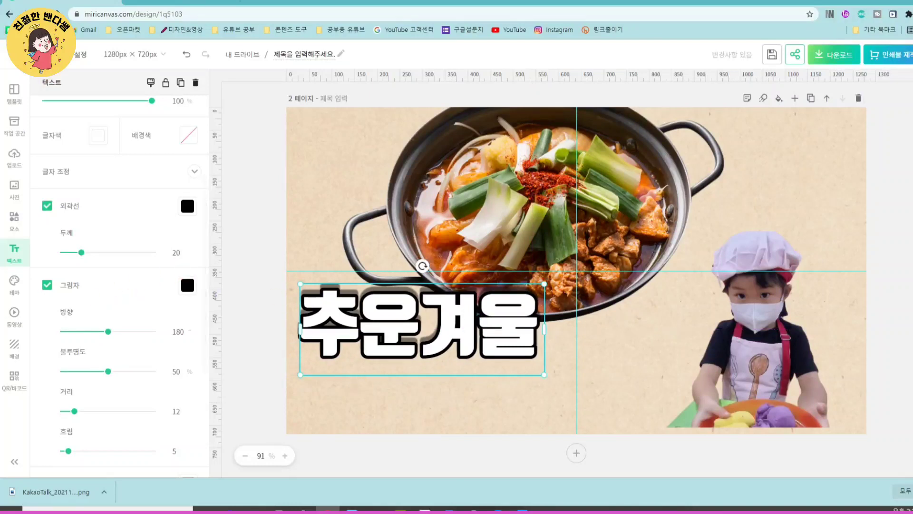
- Set the title's shadow to direction 295°, opacity 100%, distance 10 and blur (흐림) 7
left_click_drag(107, 331, 136, 337)
left_click(116, 370)
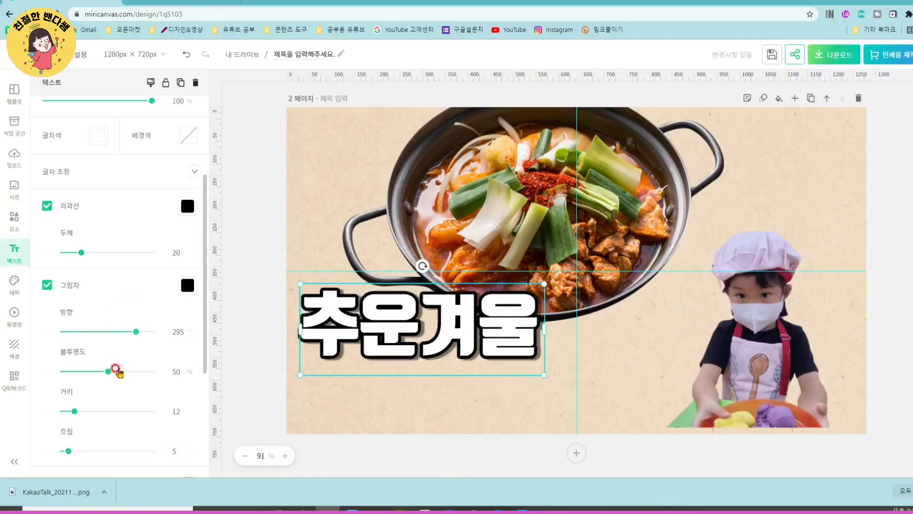
left_click_drag(108, 375, 153, 377)
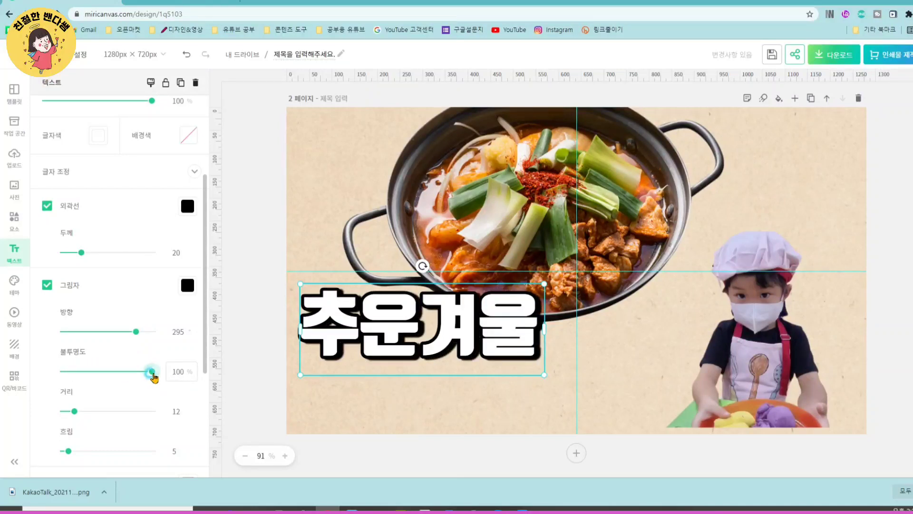
mouse_move(75, 410)
left_mouse_down()
mouse_move(139, 414)
mouse_move(76, 414)
mouse_move(132, 414)
mouse_move(73, 405)
left_mouse_up()
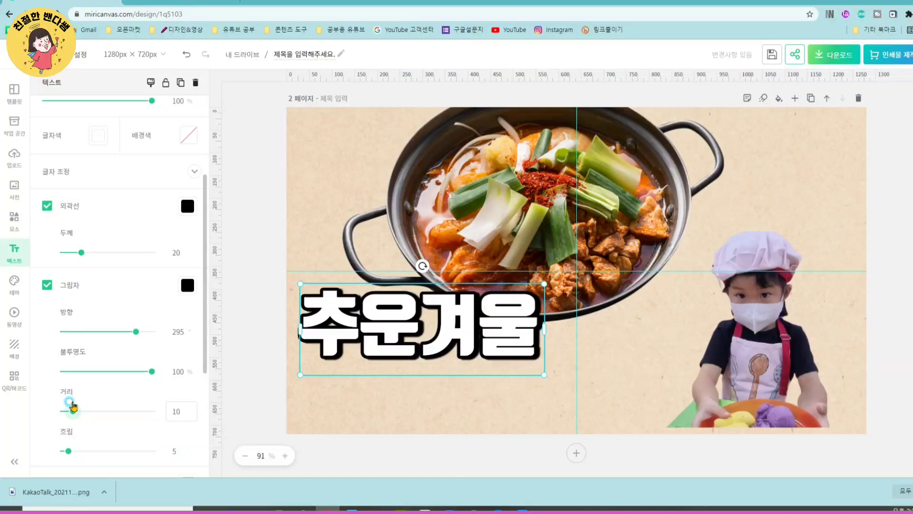
mouse_move(69, 450)
left_mouse_down()
mouse_move(45, 450)
mouse_move(127, 451)
mouse_move(71, 451)
left_mouse_up()
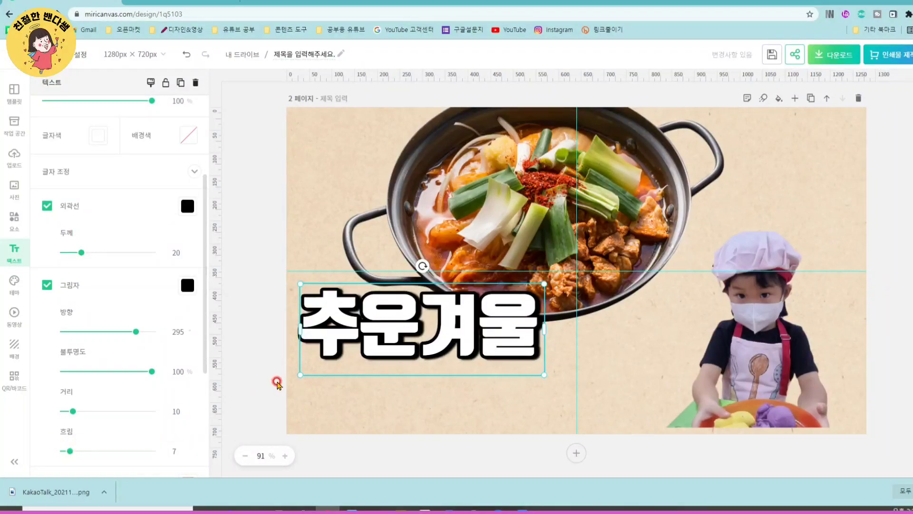
left_click(438, 395)
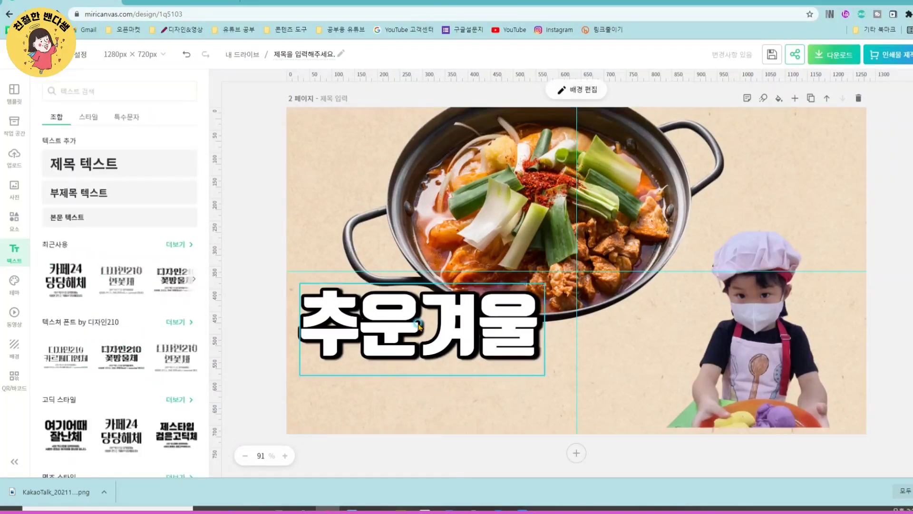
- Move the 추운겨울 title close to the page's left edge and set its font size to 104
left_click_drag(415, 320, 410, 321)
left_click(232, 296)
left_click(370, 319)
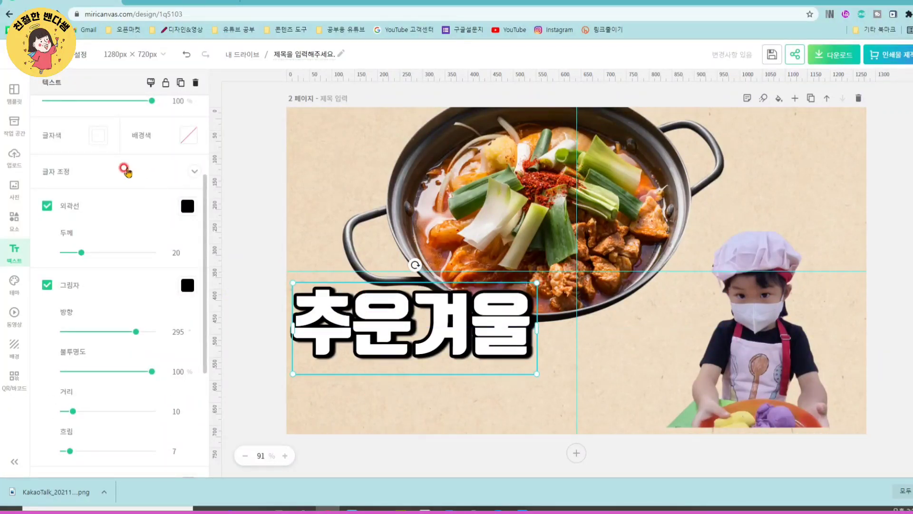
scroll(127, 205, "up", 3)
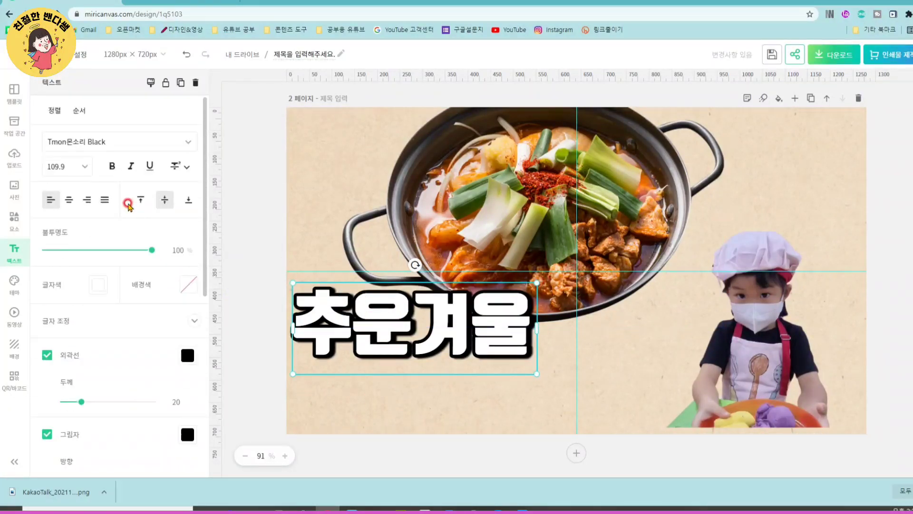
left_click(84, 167)
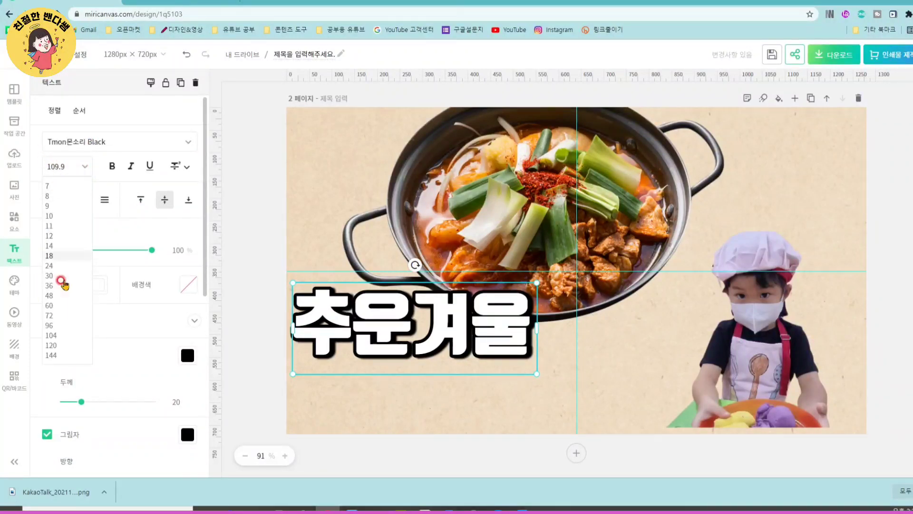
left_click(50, 335)
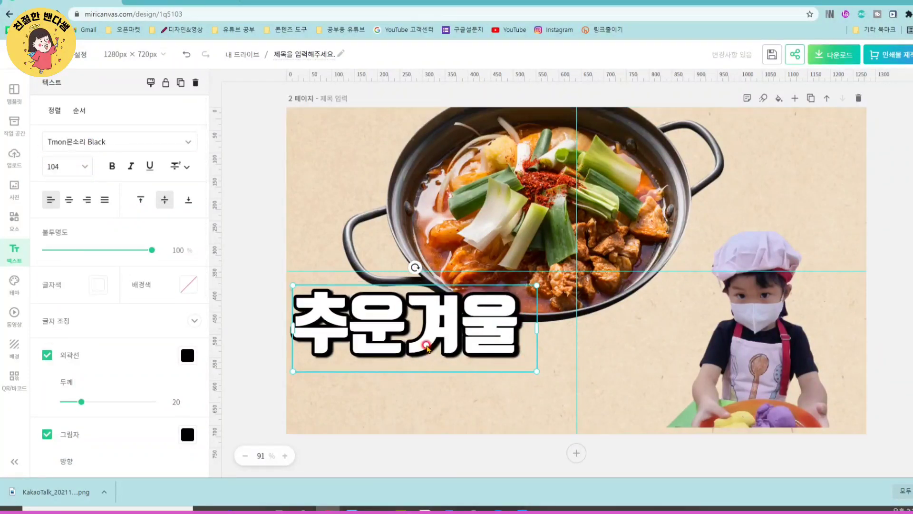
left_click(255, 297)
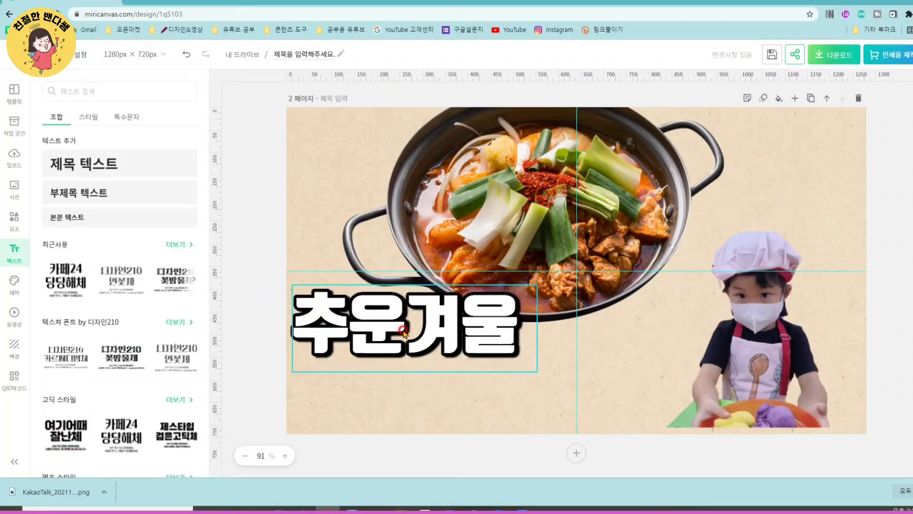
- Narrow the 추운겨울 text box to fit its lettering more closely
left_click(403, 331)
left_click_drag(539, 326, 530, 325)
left_click(398, 413)
left_click(408, 320)
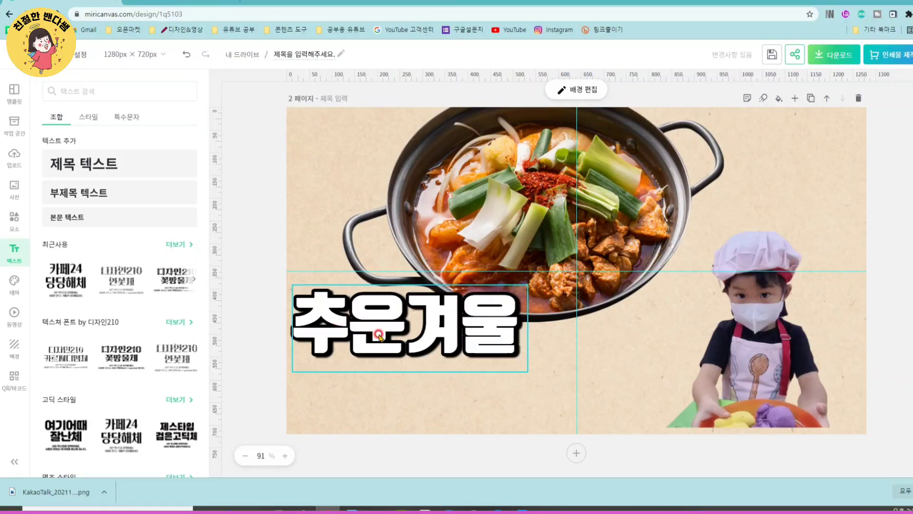
- Duplicate the 추운겨울 title twice, placing one copy left-aligned directly beneath the original and the other beside that copy, over the child
left_click(404, 336)
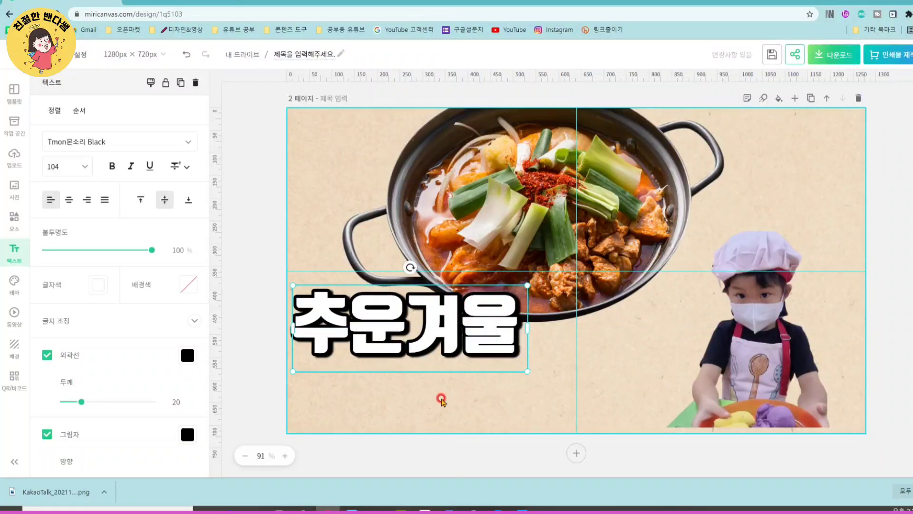
key("ctrl+v")
left_click_drag(421, 329, 412, 398)
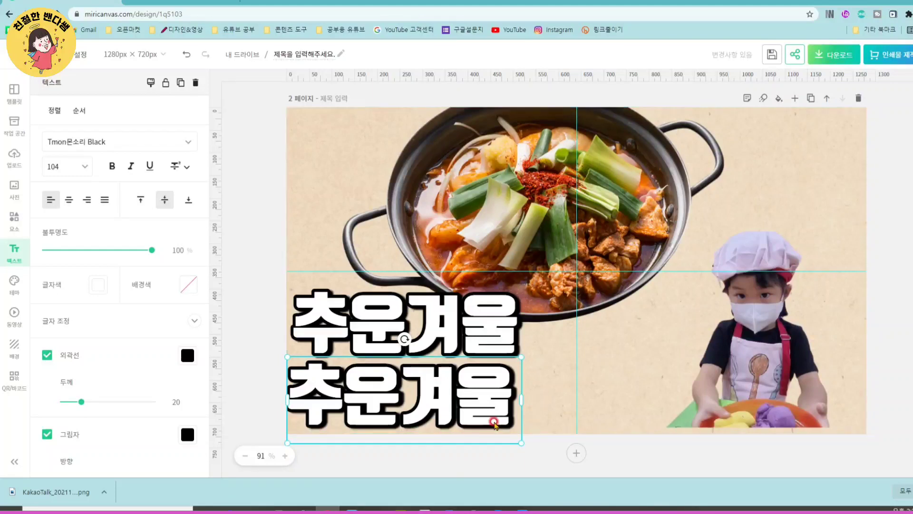
key("ctrl+v")
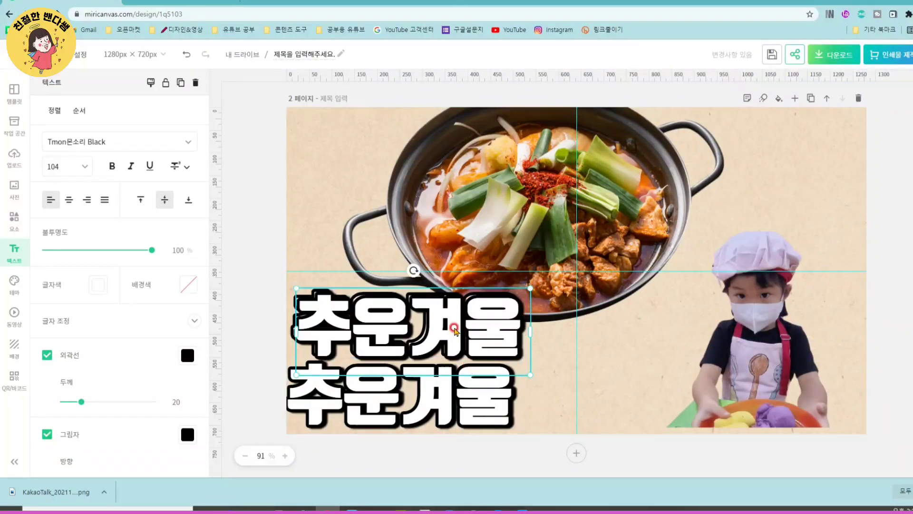
left_click_drag(447, 315, 685, 382)
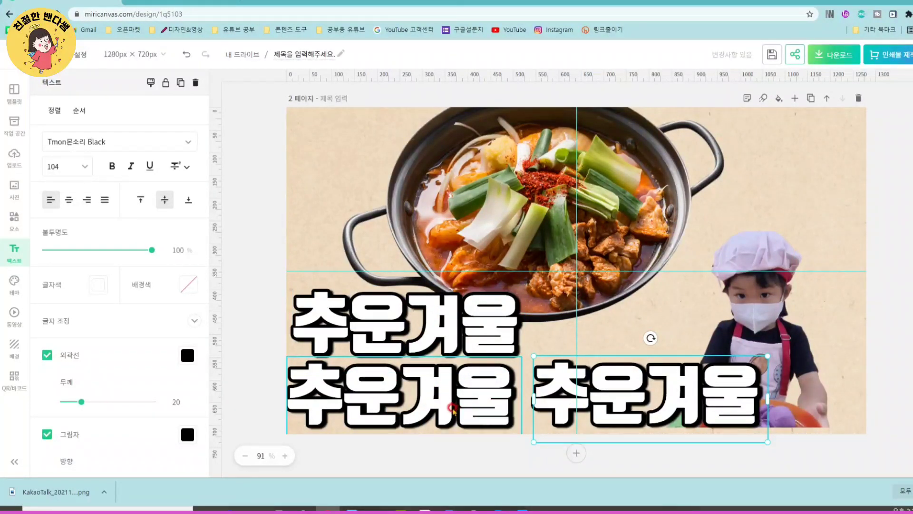
left_click_drag(450, 398, 455, 393)
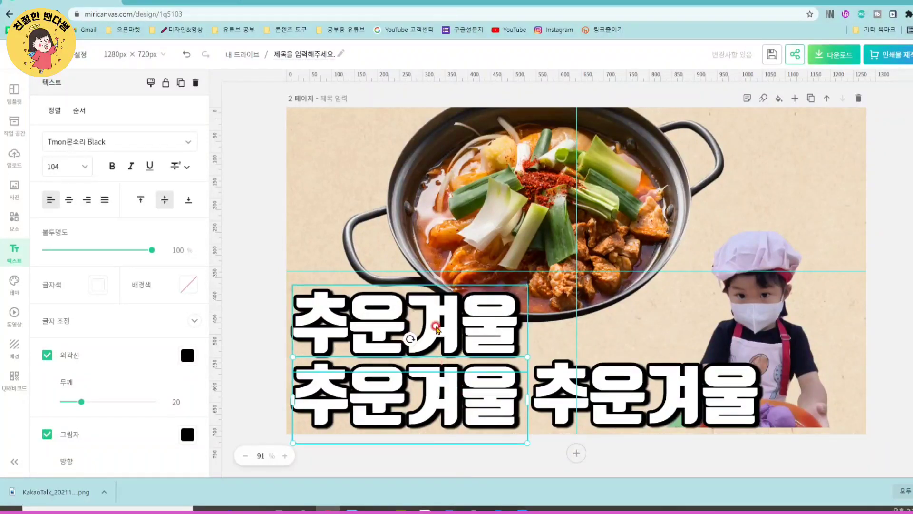
- Replace the text of the 추운겨울 copy directly beneath the original with 칼칼한 and narrow its box to fit the lettering
scroll(741, 262, "up", 3)
scroll(742, 261, "up", 1)
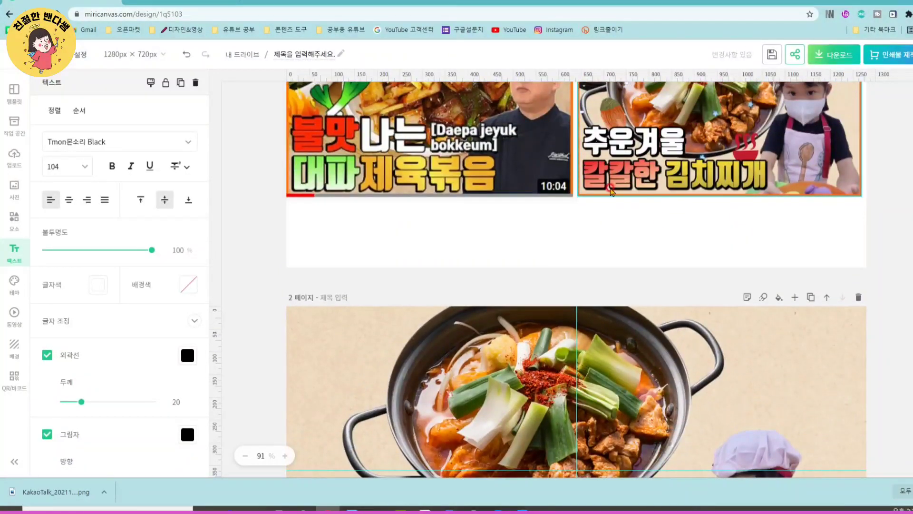
scroll(384, 427, "down", 4)
double_click(396, 403)
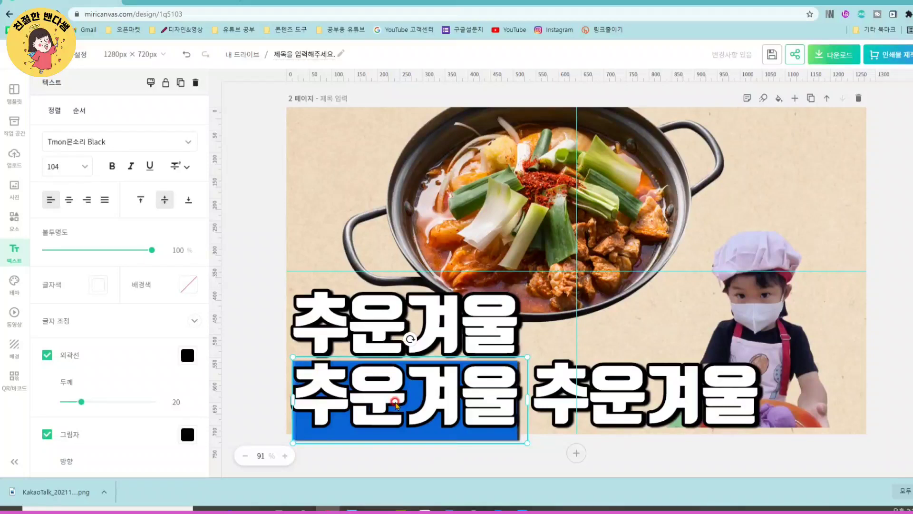
type("칼칼한")
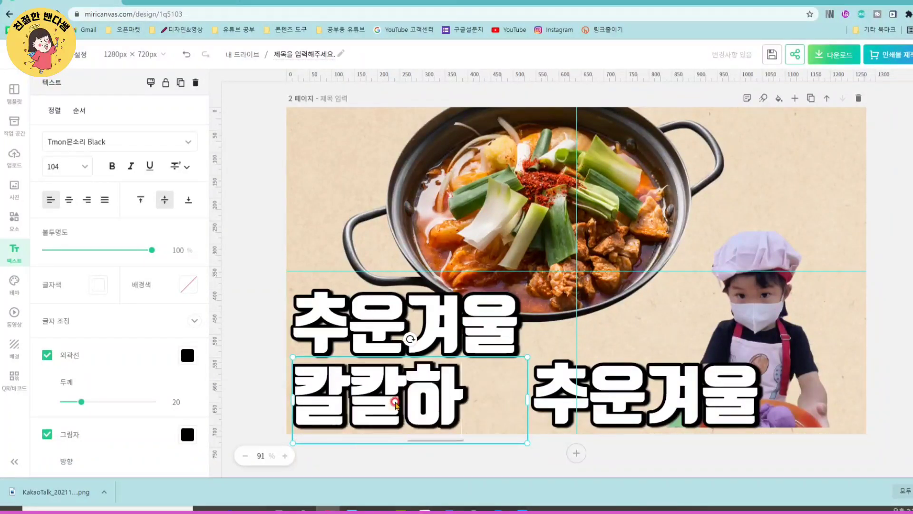
left_click(273, 392)
left_click(511, 394)
left_click_drag(527, 399, 473, 390)
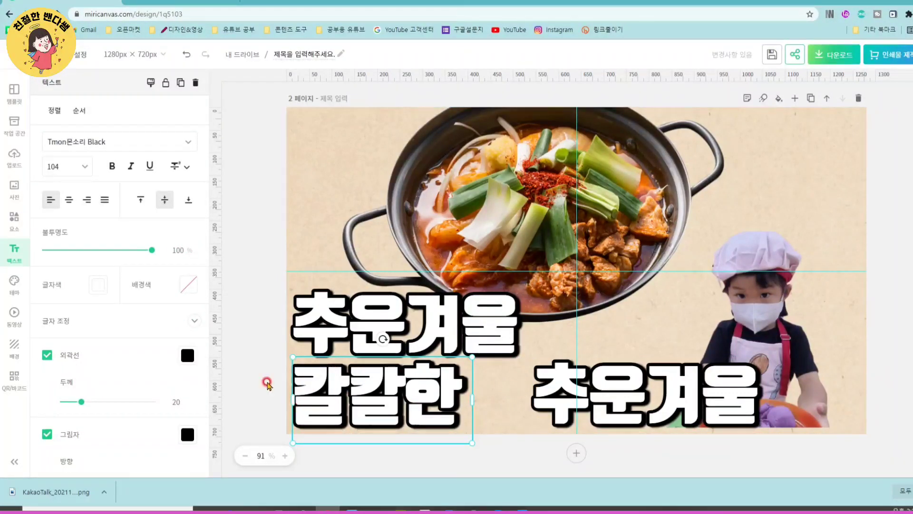
- Turn on the gradient (그라데이션) for 칼칼한 and apply the coral-to-pink preset
scroll(604, 226, "up", 4)
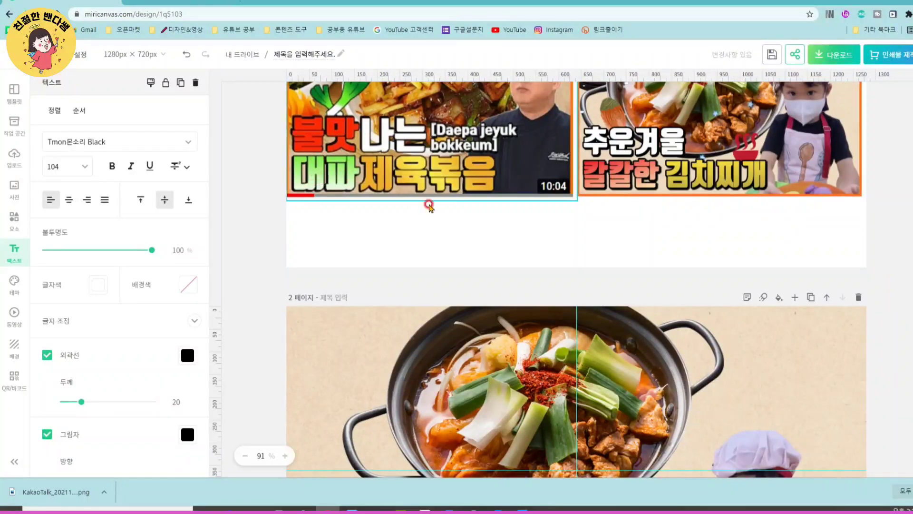
scroll(429, 206, "down", 5)
left_click(236, 314)
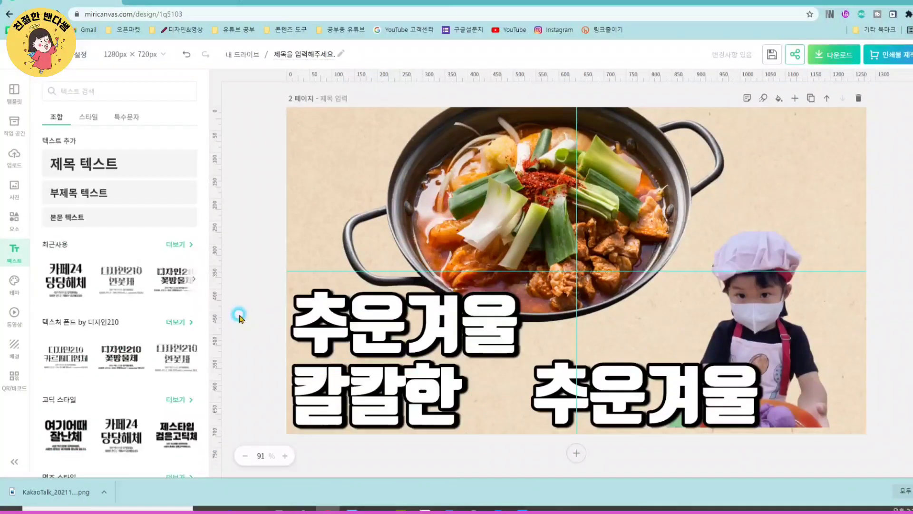
left_click(374, 405)
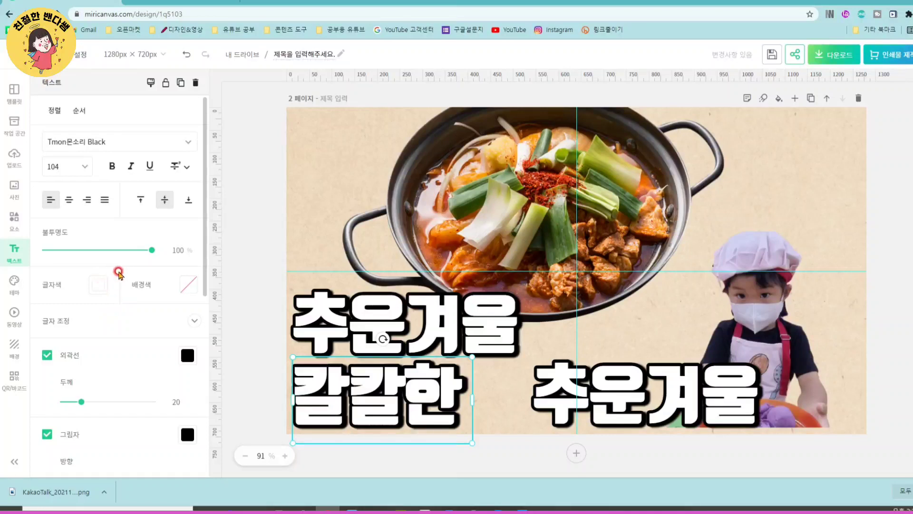
scroll(113, 265, "down", 6)
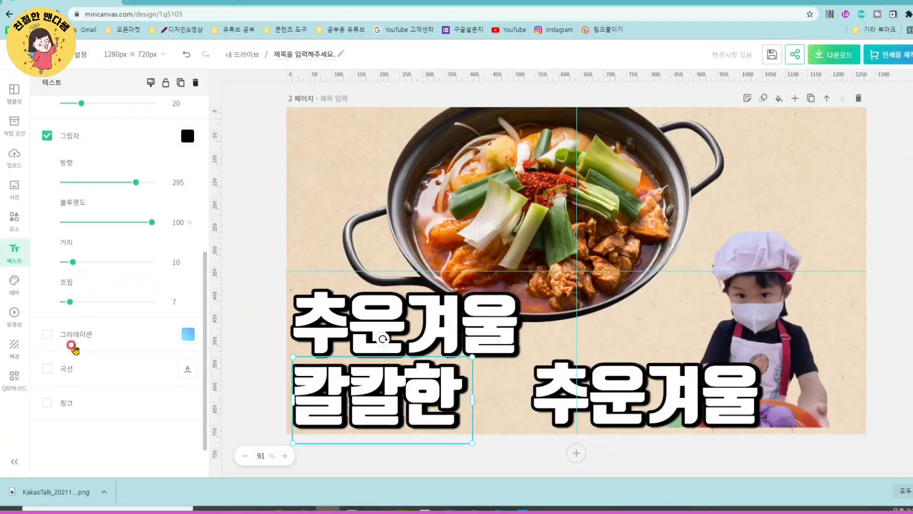
left_click(46, 335)
left_click(184, 336)
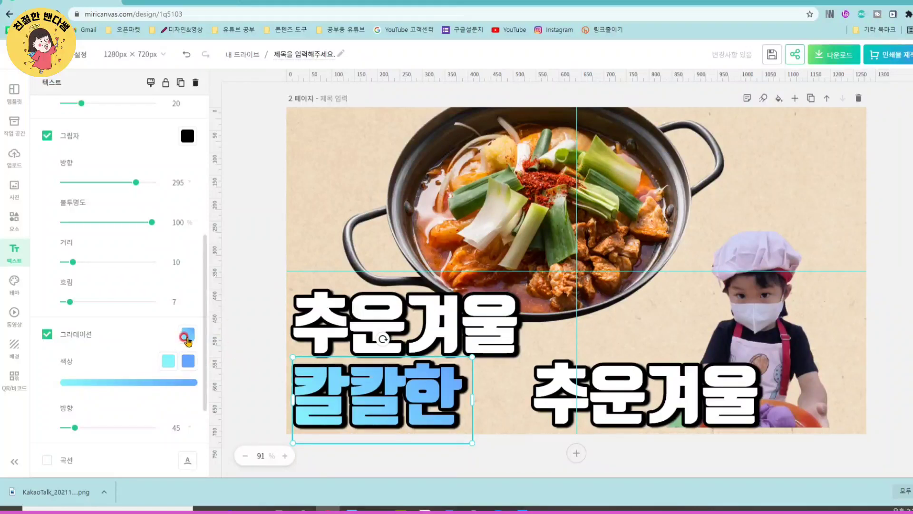
left_click(187, 338)
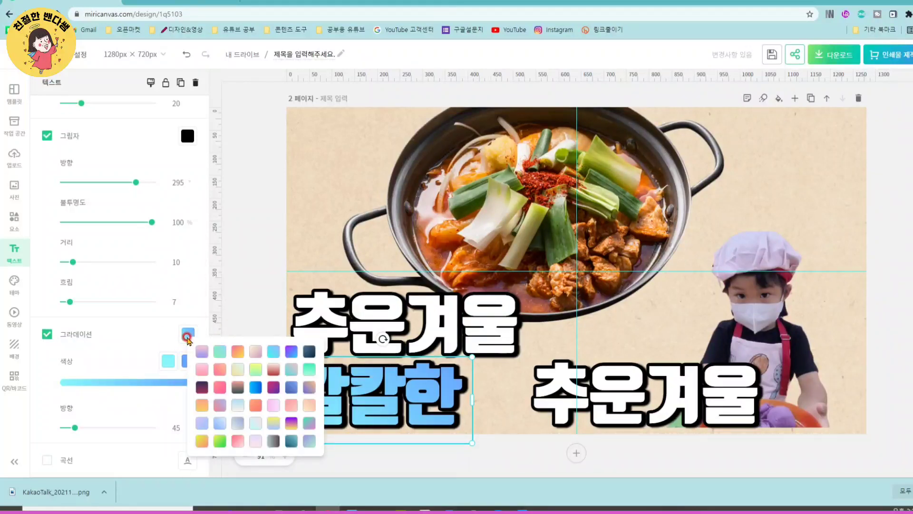
left_click(219, 389)
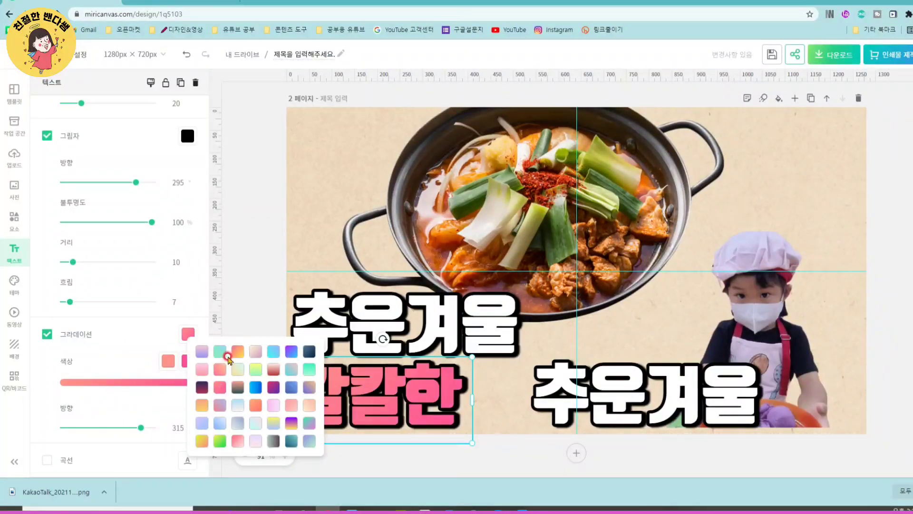
left_click(252, 308)
left_click(411, 419)
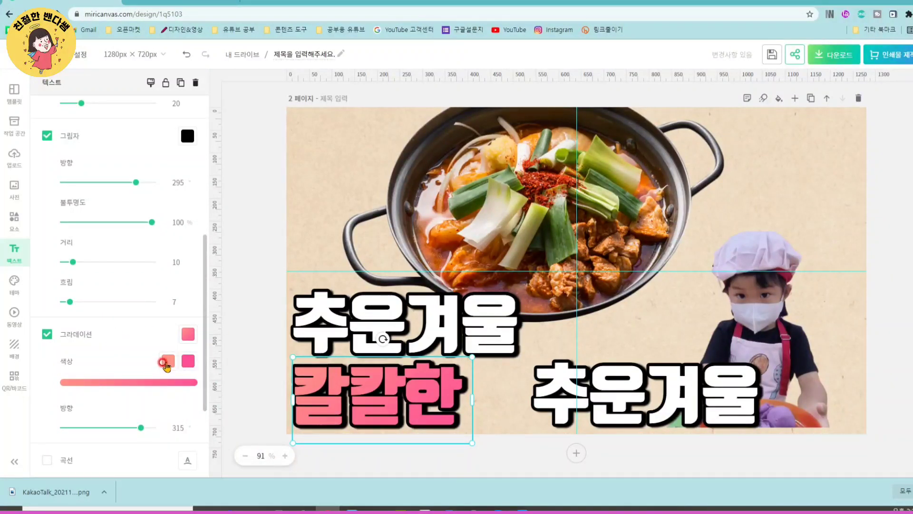
- Change the second gradient colour of 칼칼한 to the custom dark red #C60606
left_click(190, 363)
left_click(188, 363)
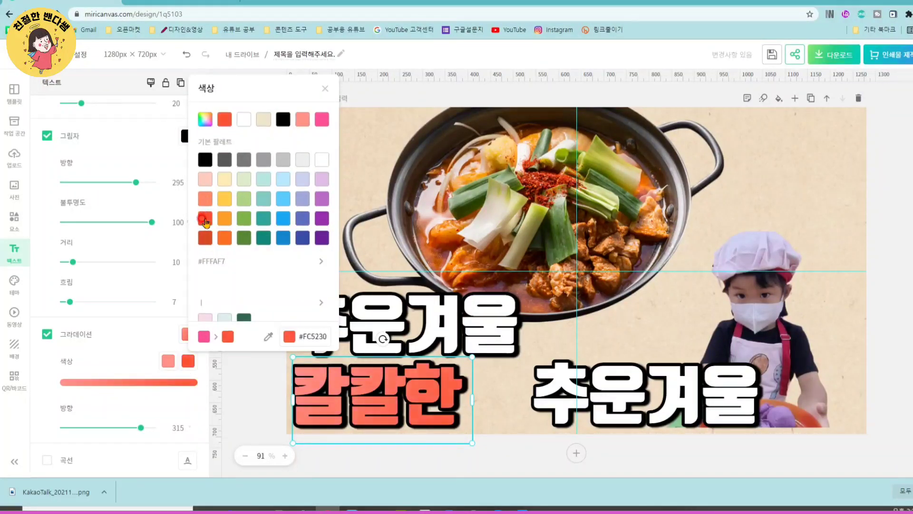
left_click(205, 239)
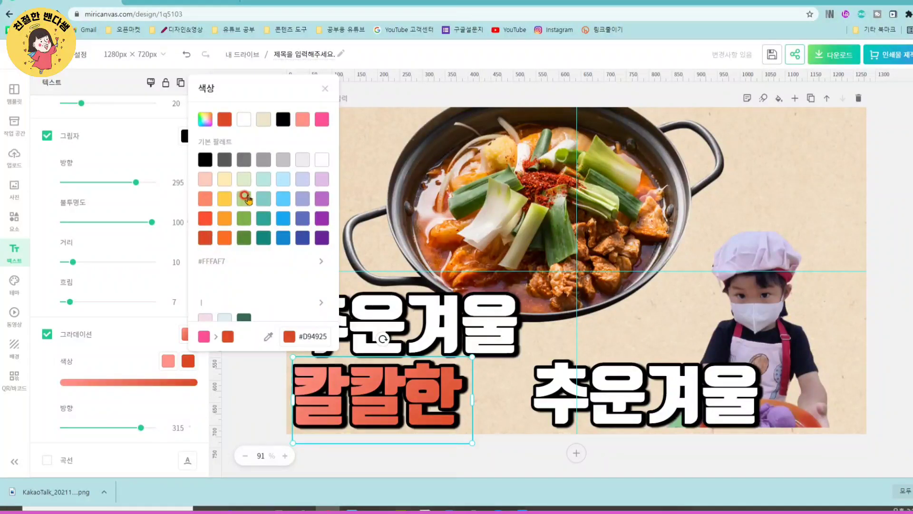
left_click(205, 124)
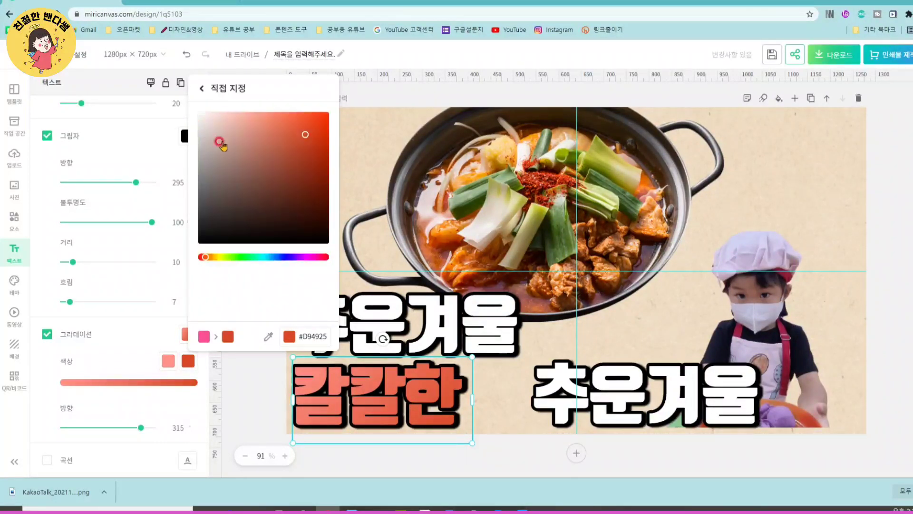
left_click_drag(310, 128, 323, 147)
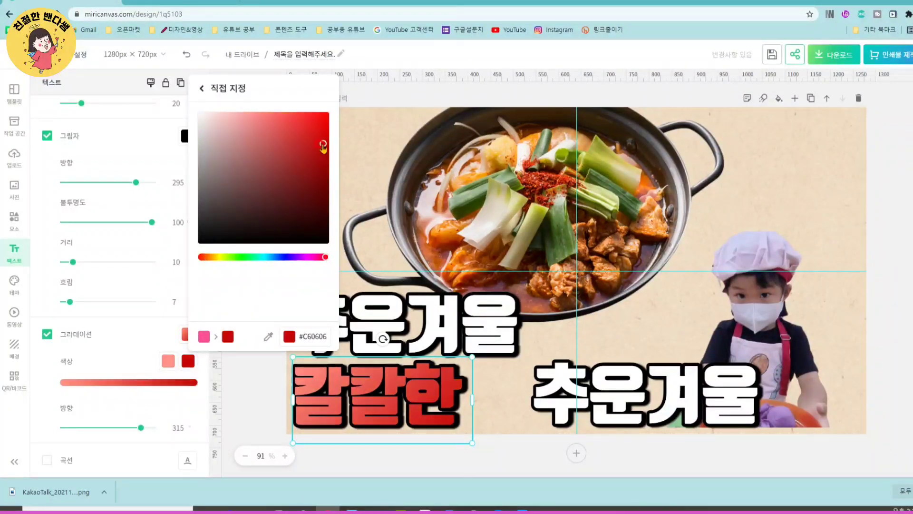
left_click(138, 342)
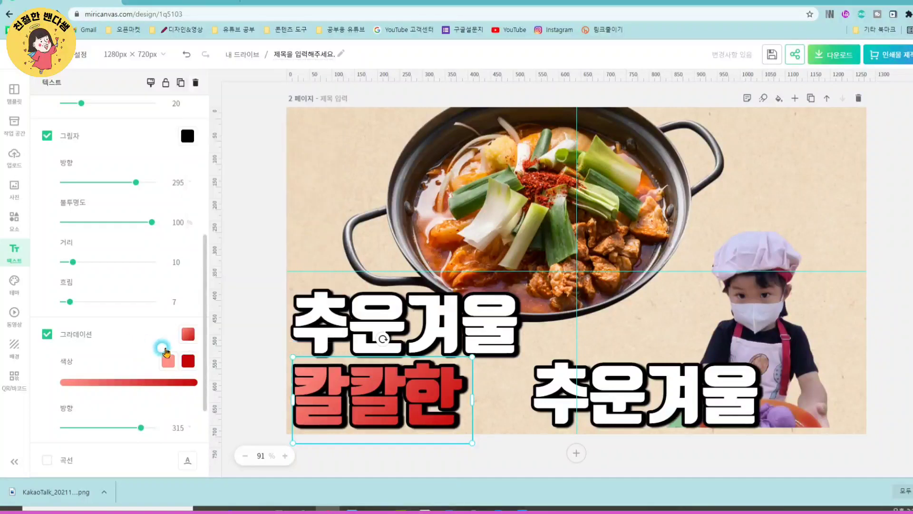
- Set the gradient direction (방향) of 칼칼한 to 87° so the dark red runs along the top of the letters
left_click(172, 410)
left_click_drag(142, 430, 85, 418)
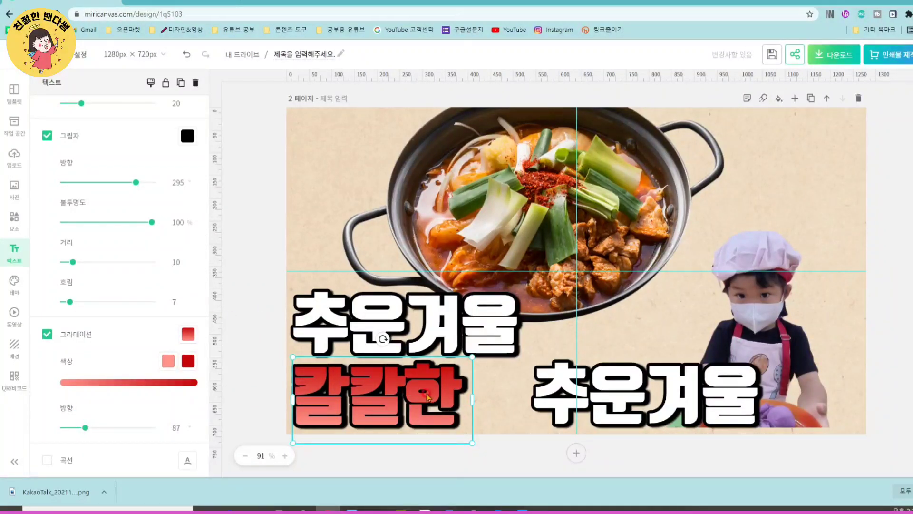
left_click(284, 347)
- Move the remaining 추운겨울 copy right beside 칼칼한 and replace its text with 김치찌개
left_click(624, 410)
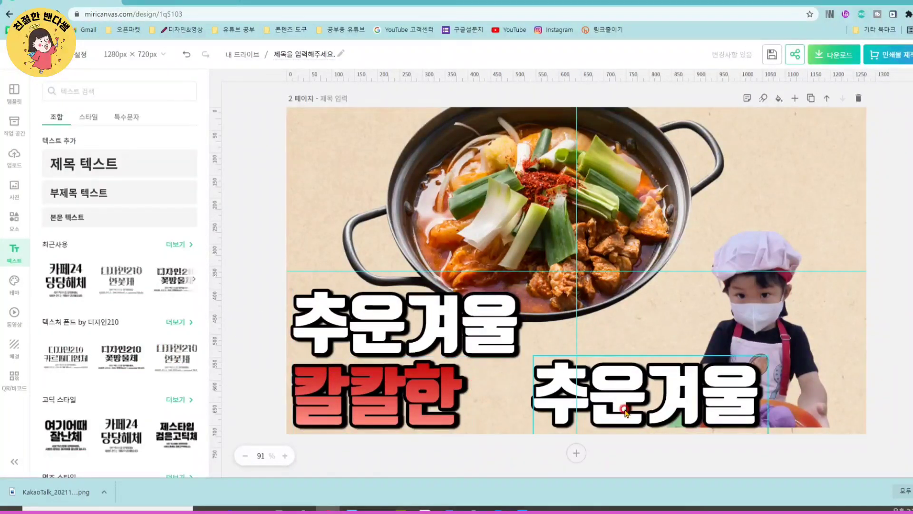
left_click_drag(637, 396, 577, 397)
double_click(570, 407)
type("김치찌개")
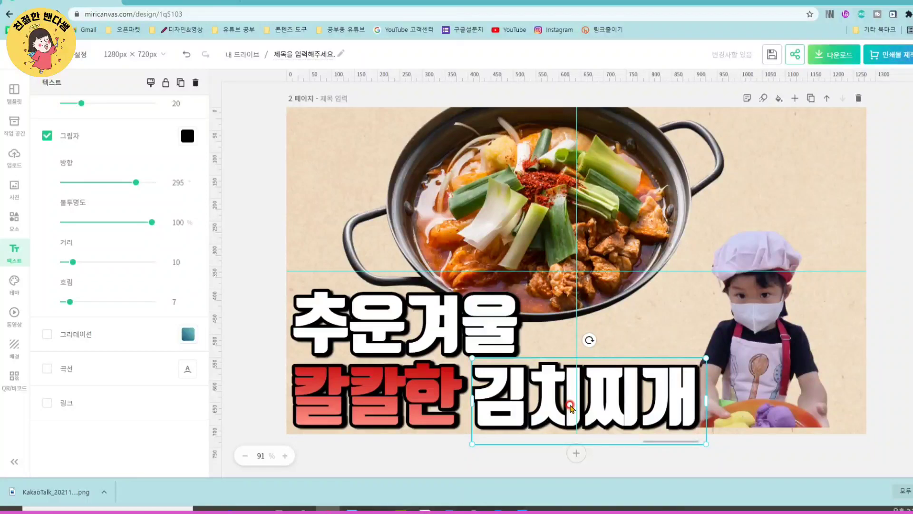
- Turn on the gradient for 김치찌개 and apply the yellow-green to pink preset
left_click(663, 329)
scroll(717, 160, "up", 4)
scroll(683, 256, "down", 4)
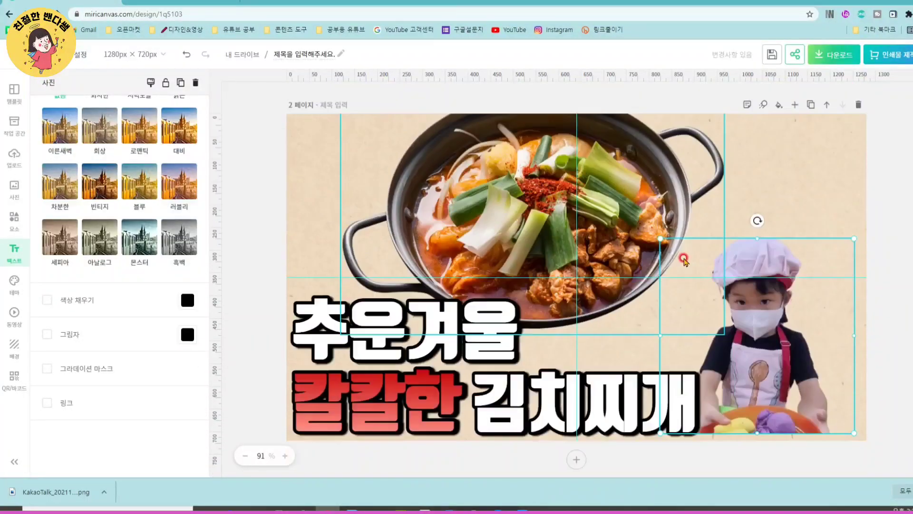
scroll(683, 259, "down", 1)
left_click(571, 400)
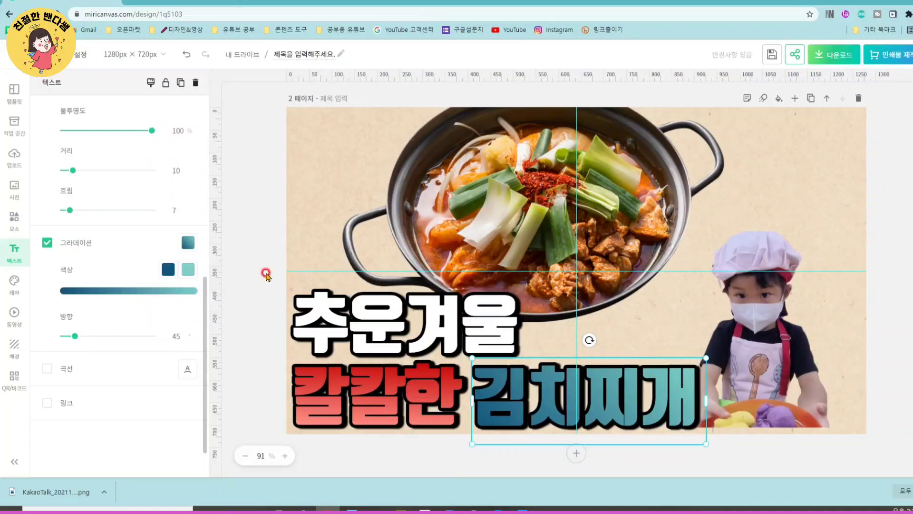
left_click(189, 243)
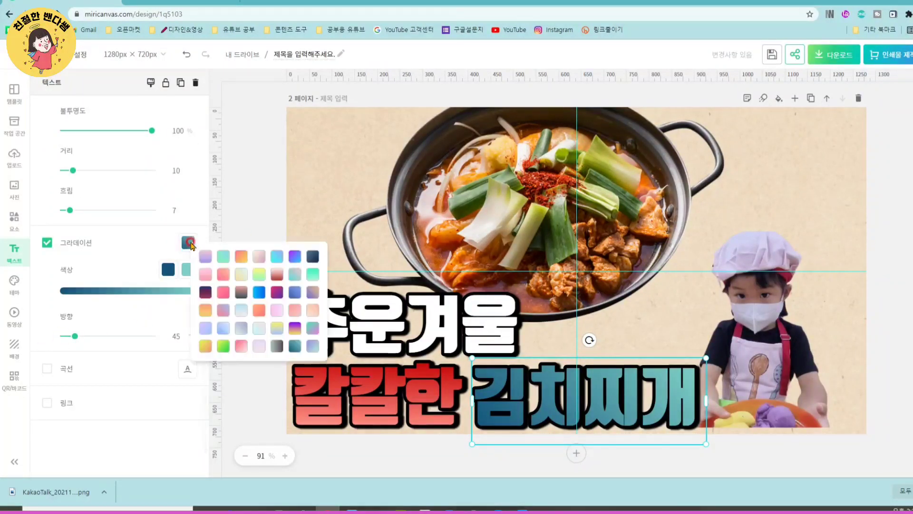
left_click(203, 349)
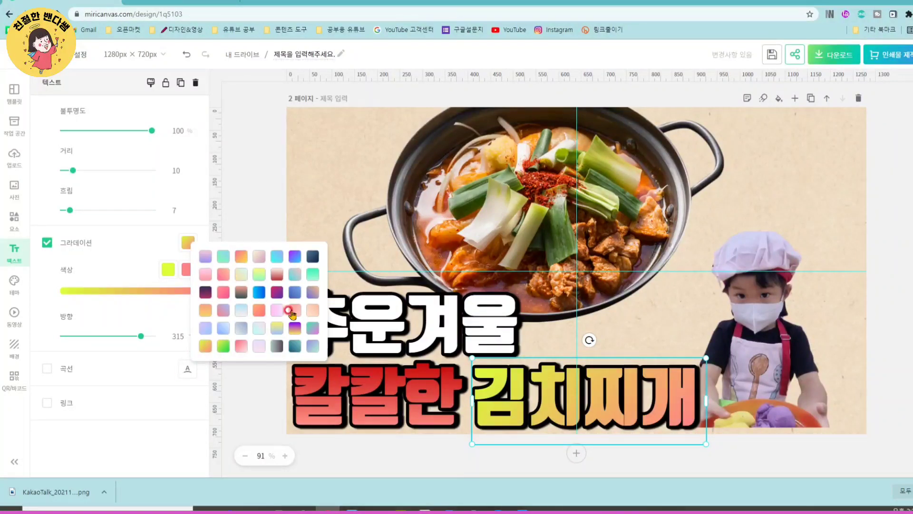
left_click(262, 214)
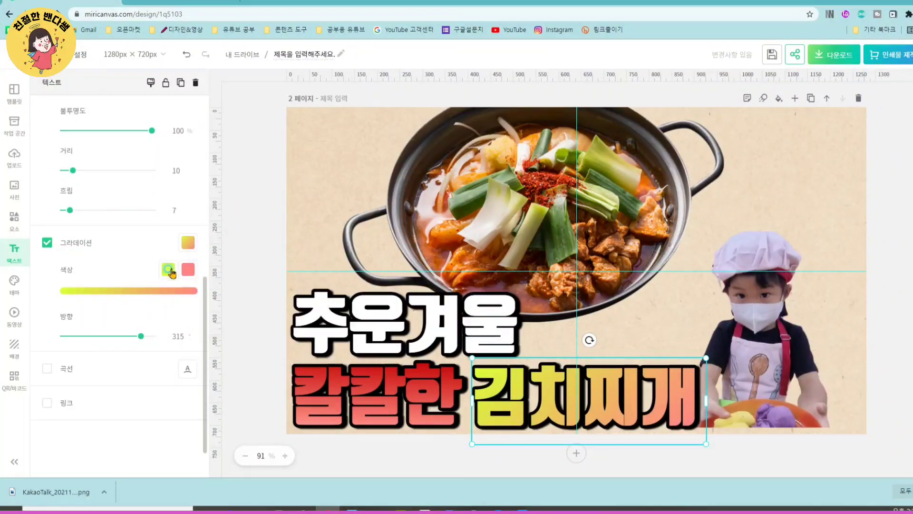
- Recolour the 김치찌개 gradient from pale yellow to orange and set its direction to 122°
left_click(168, 269)
left_click(204, 217)
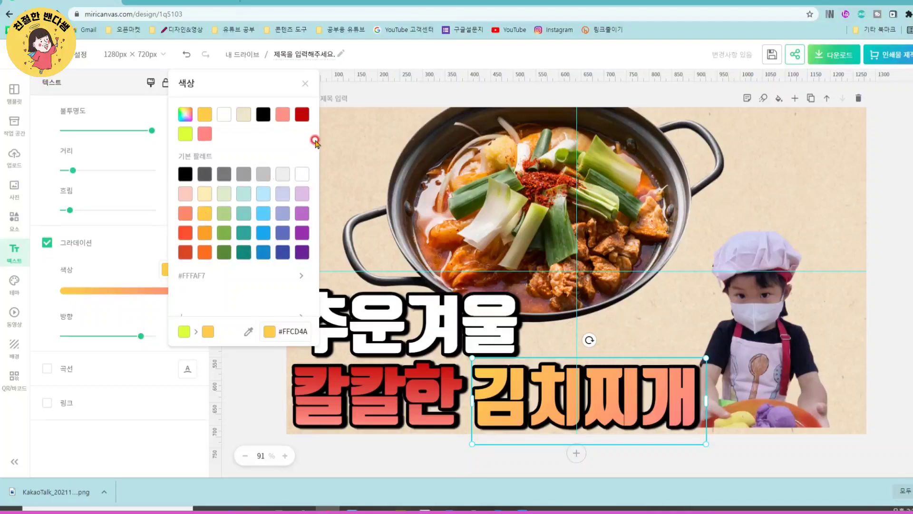
left_click(157, 186)
left_click(189, 266)
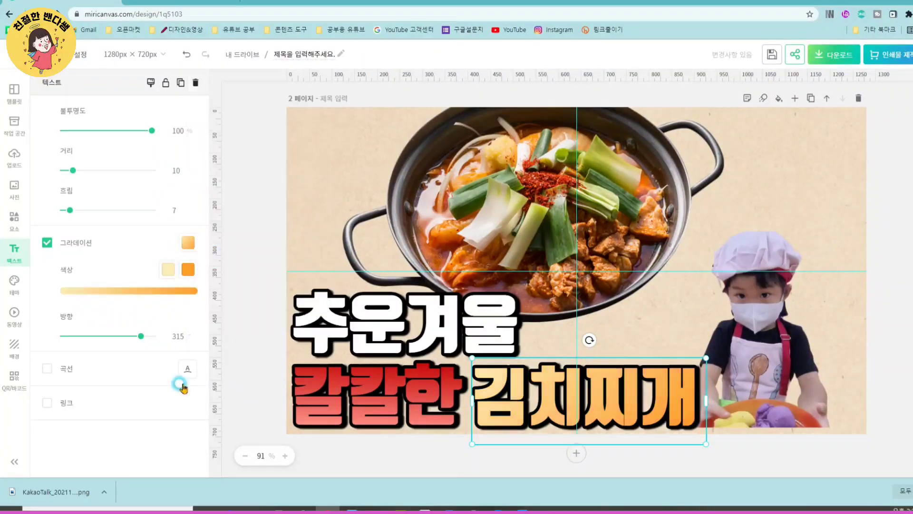
left_click_drag(138, 338, 94, 336)
- Nudge 김치찌개 slightly closer to 칼칼한, keeping both words level on the same line
left_click_drag(579, 403, 575, 402)
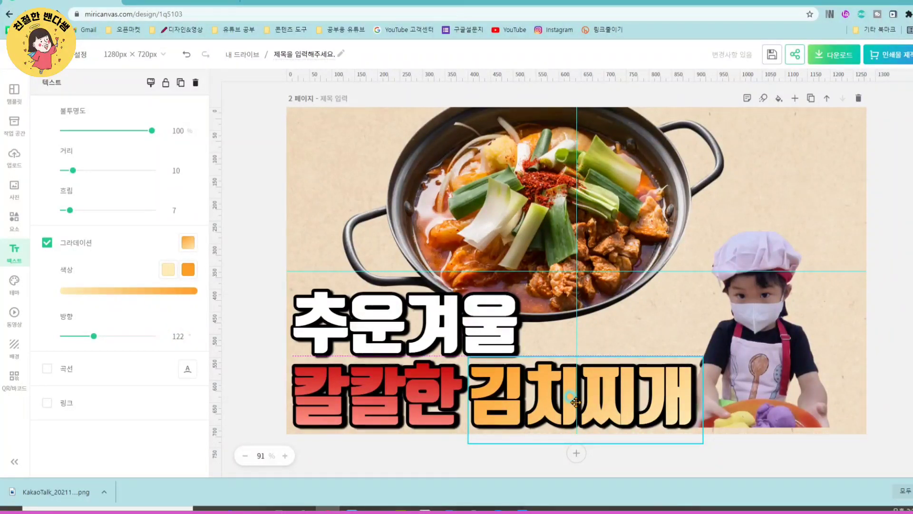
left_click_drag(575, 402, 576, 402)
left_click(351, 393)
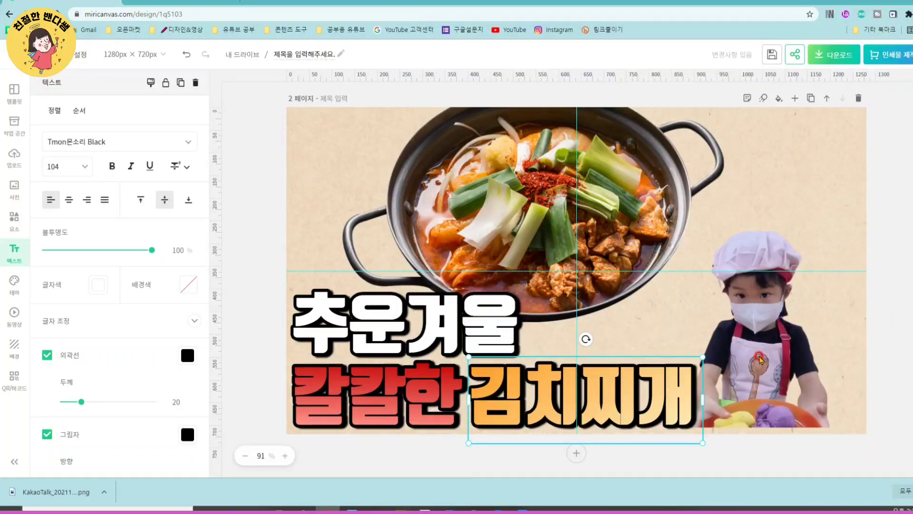
- Enlarge the child cut-out and place it at the page's lower right, with the bowl at the bottom edge beside 김치찌개
scroll(634, 259, "up", 5)
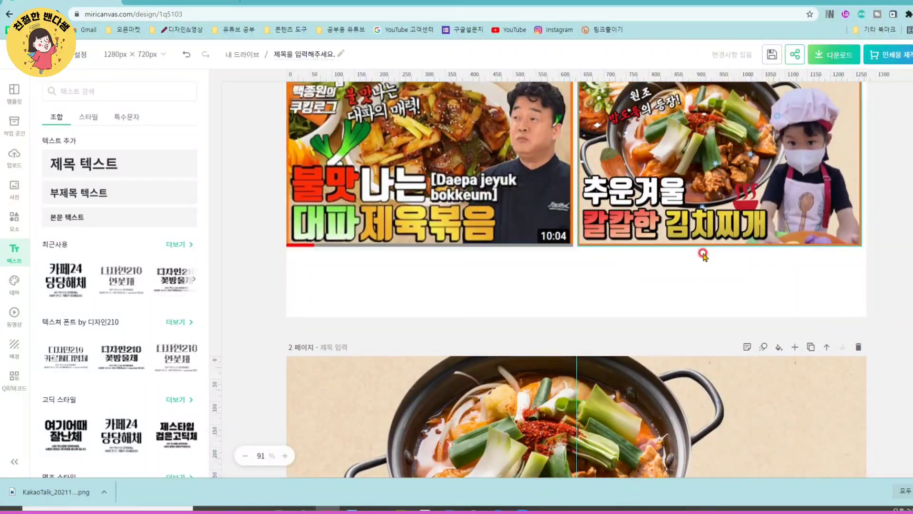
scroll(659, 269, "down", 2)
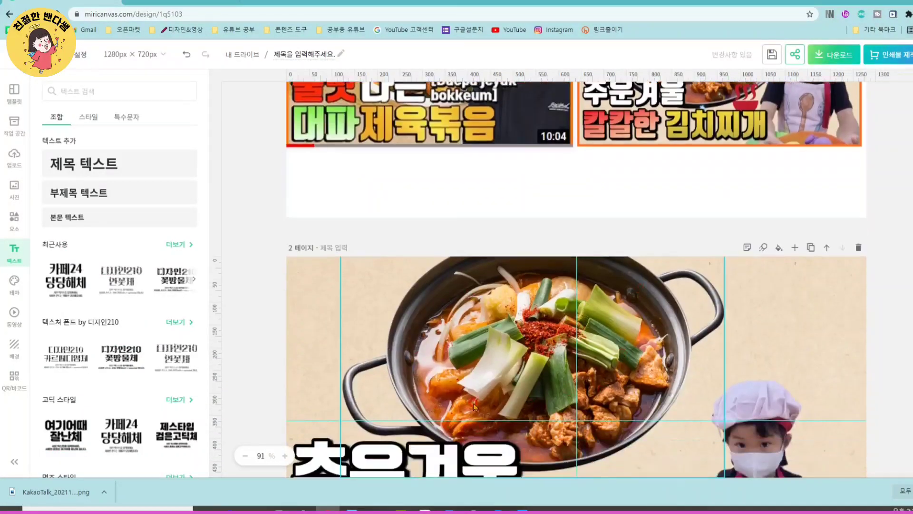
scroll(641, 308, "down", 3)
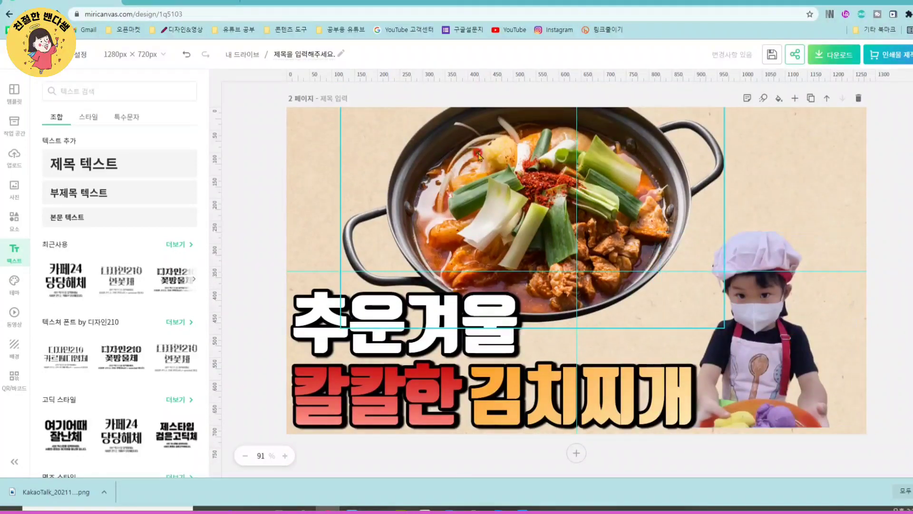
left_click(779, 341)
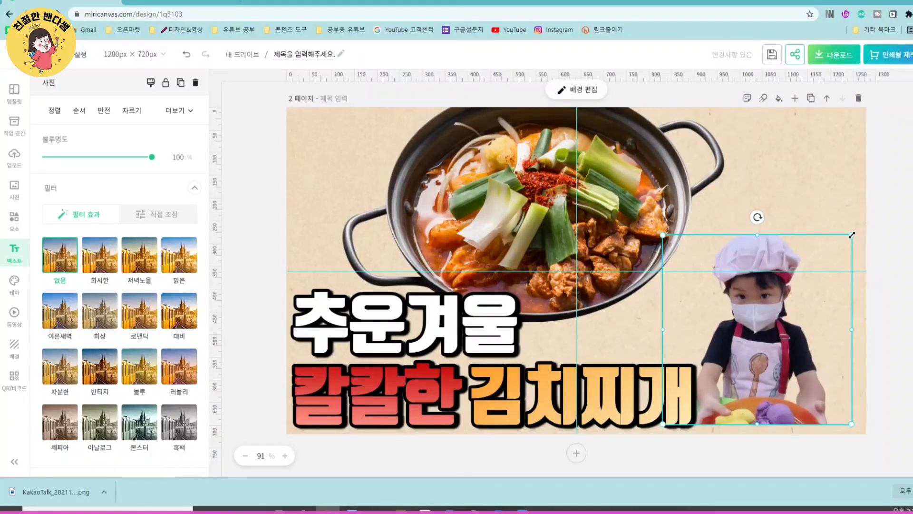
left_click_drag(853, 234, 792, 228)
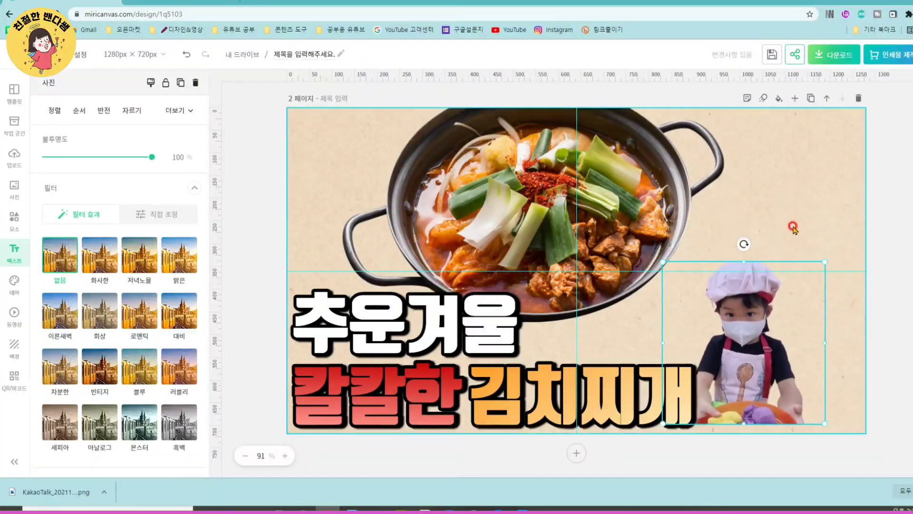
left_click_drag(825, 261, 869, 230)
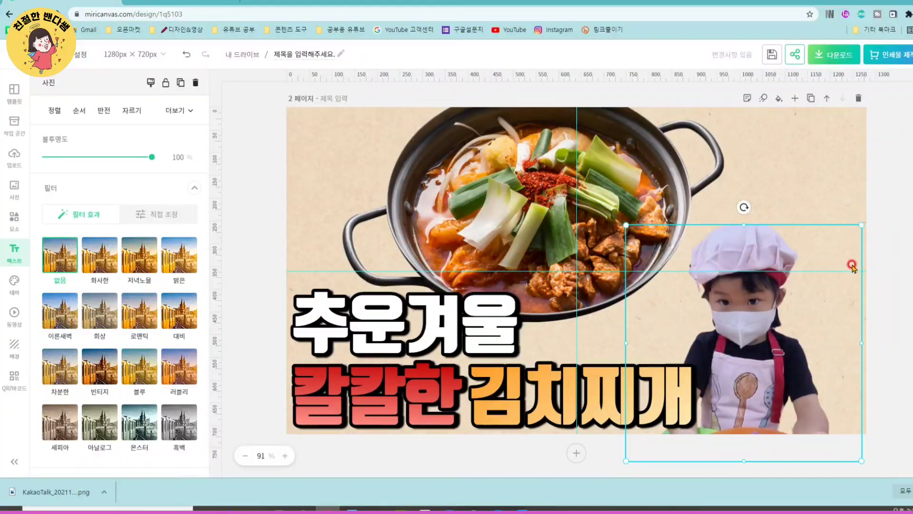
left_click_drag(796, 337, 817, 304)
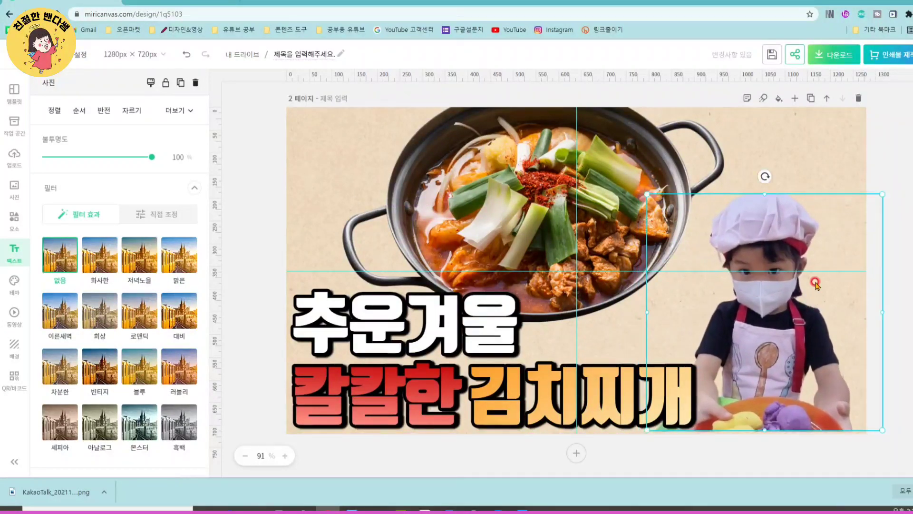
- Enlarge the child cut-out further and reposition it at the page's lower right, with the bowl running off the bottom edge
left_click_drag(884, 194, 901, 164)
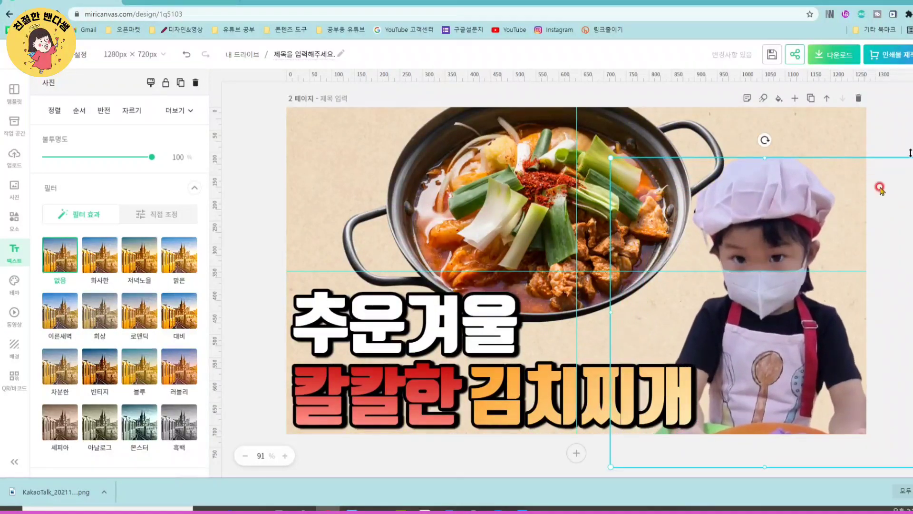
left_click_drag(787, 327, 778, 300)
left_click_drag(600, 135, 599, 134)
left_click_drag(600, 289, 619, 290)
left_click_drag(765, 149, 764, 185)
mouse_move(731, 317)
left_mouse_down()
mouse_move(726, 309)
mouse_move(731, 322)
left_mouse_up()
- Move the kimchi stew photo slightly down and left, and enlarge it so its handle reaches the child's hat
left_click(493, 220)
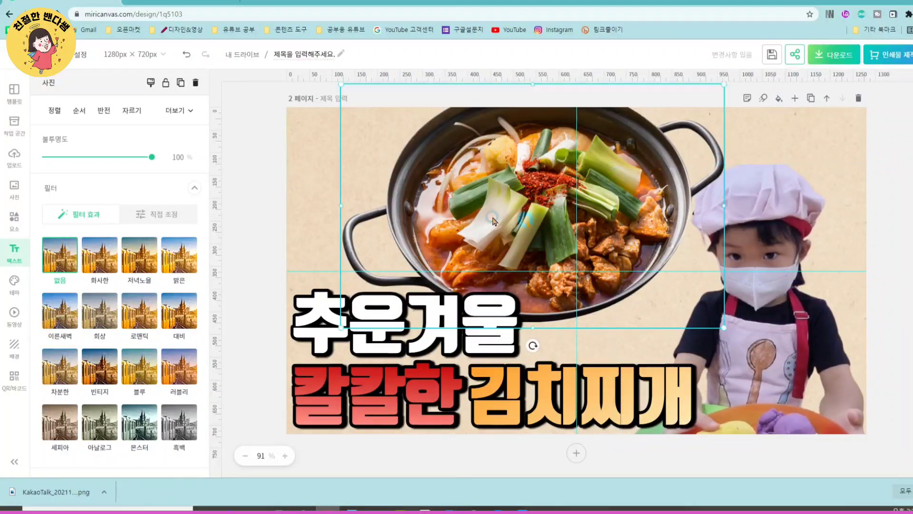
left_click_drag(659, 291, 656, 294)
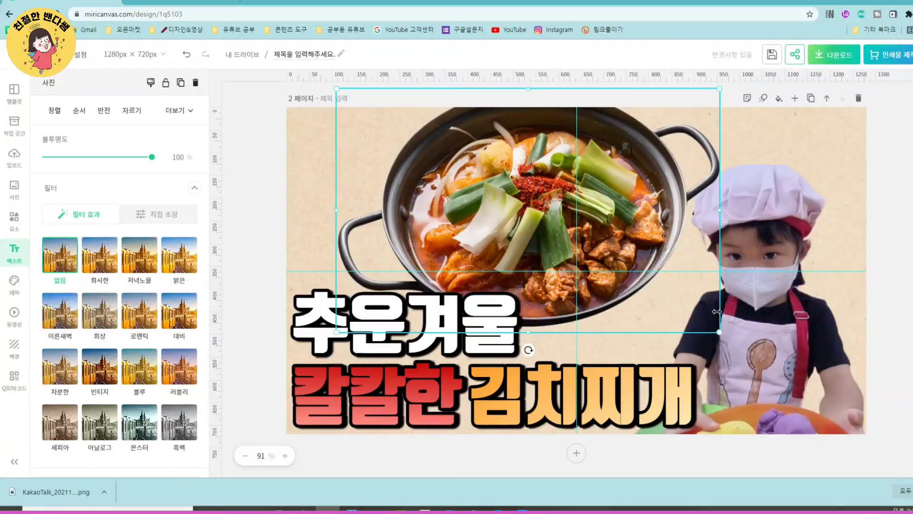
left_click_drag(720, 331, 736, 340)
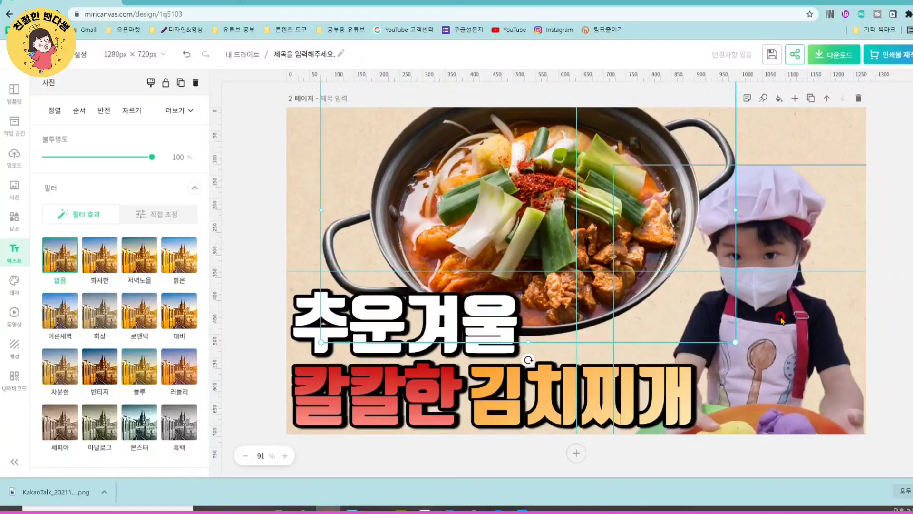
left_click(618, 202)
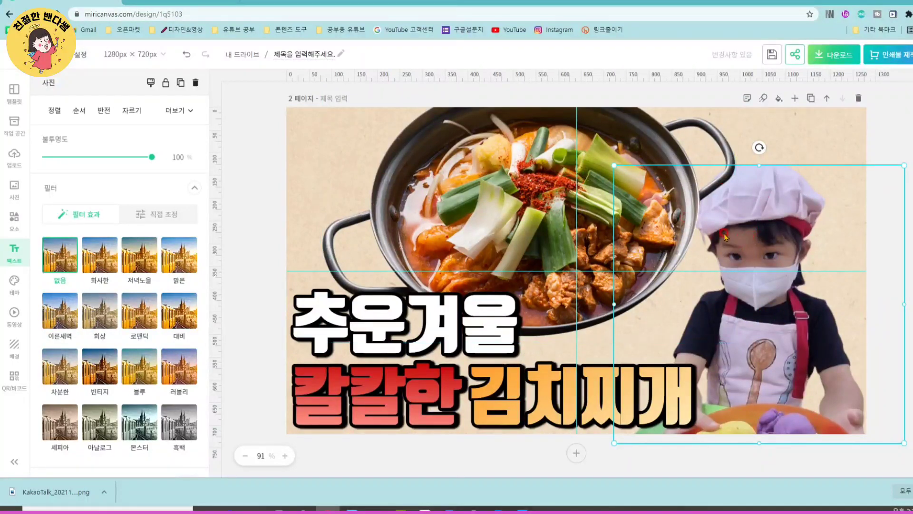
left_click(812, 131)
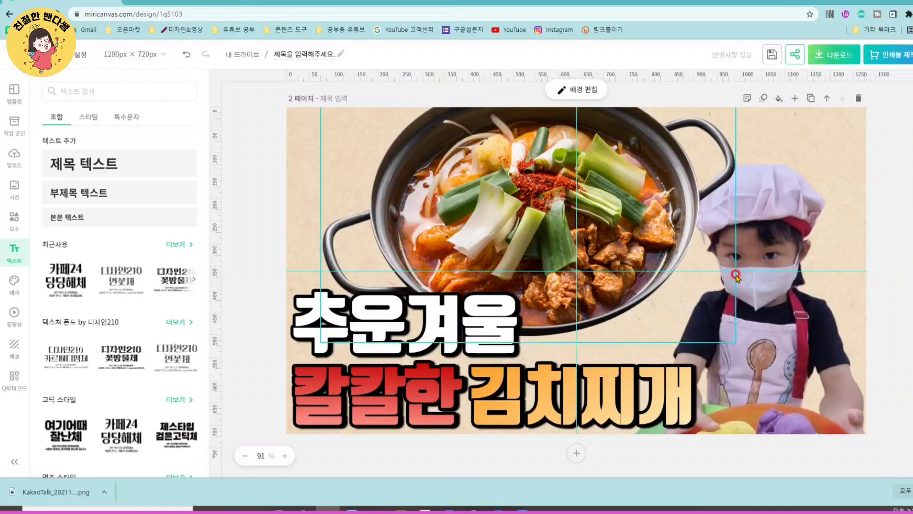
- Bring the child cut-out to the very front and move it to the lower right, keeping the bowl along the bottom edge
left_click(756, 261)
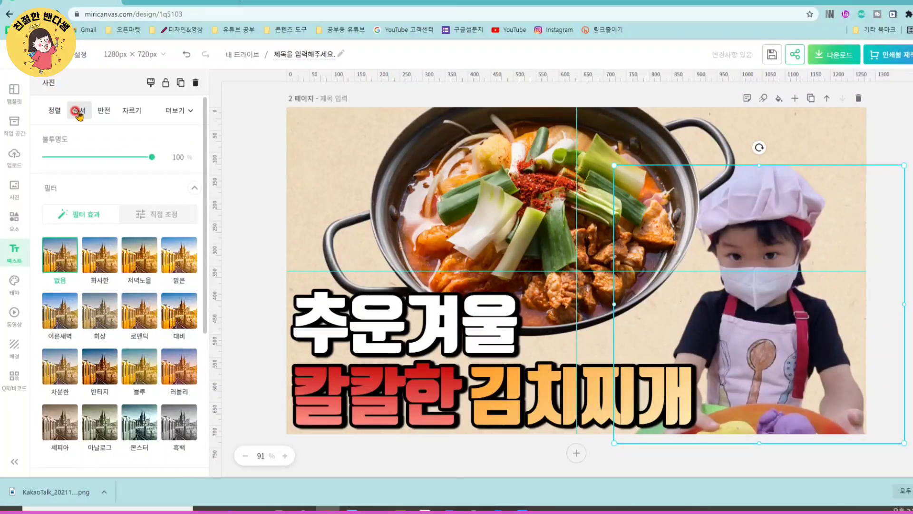
left_click(78, 112)
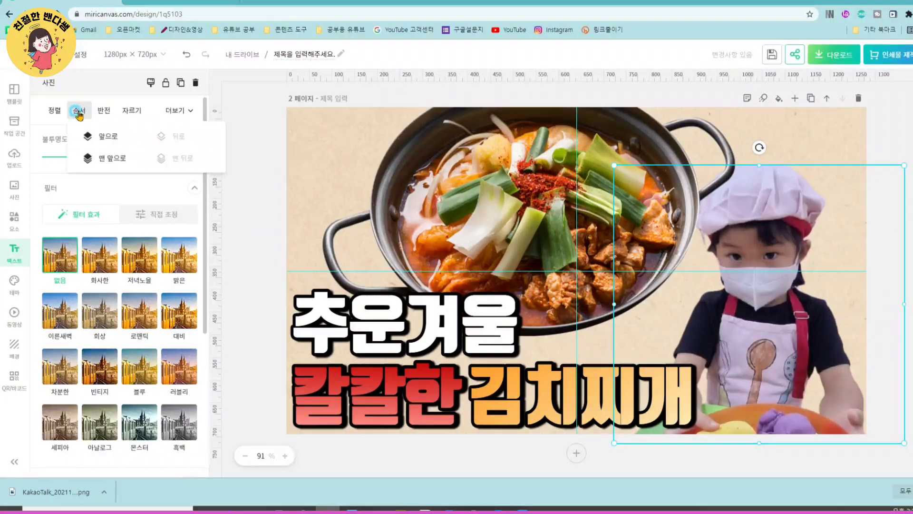
left_click(109, 165)
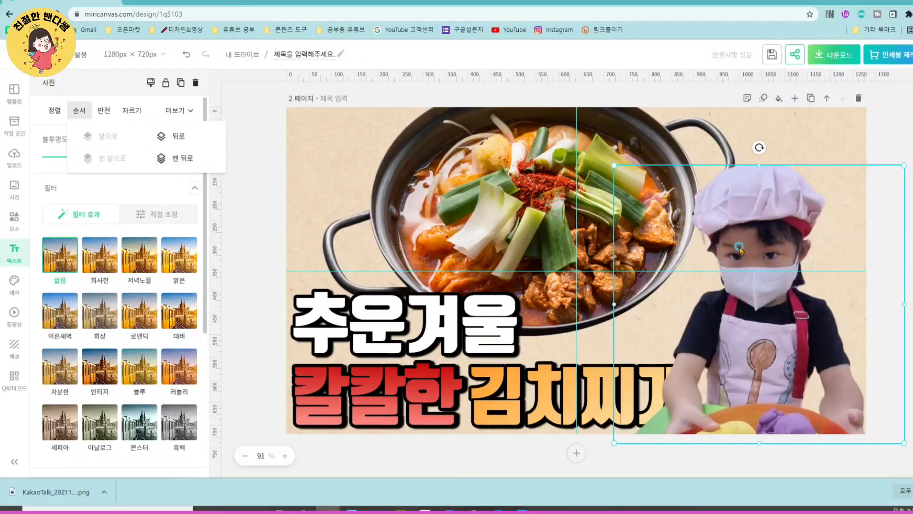
left_click_drag(739, 248, 752, 334)
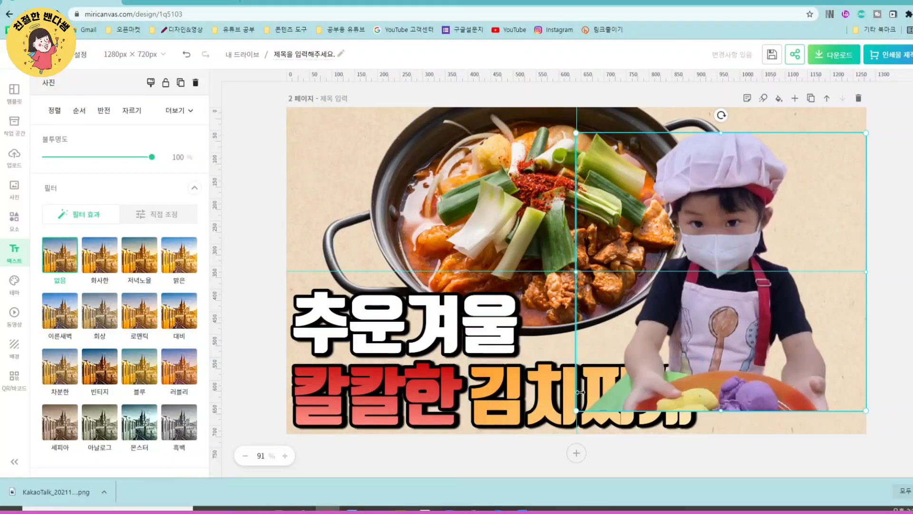
left_click_drag(735, 312, 767, 331)
- Bring the 김치찌개 text to the very front, over the child cut-out
left_click(533, 400)
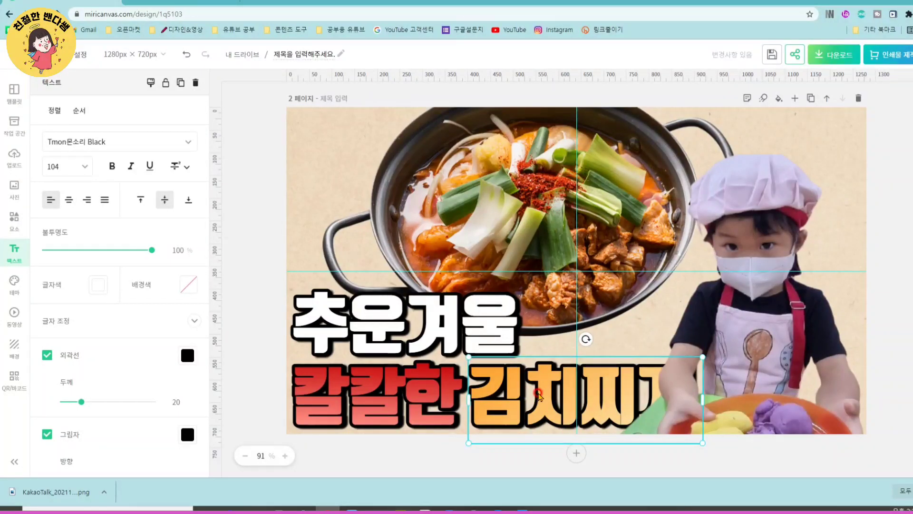
right_click(539, 394)
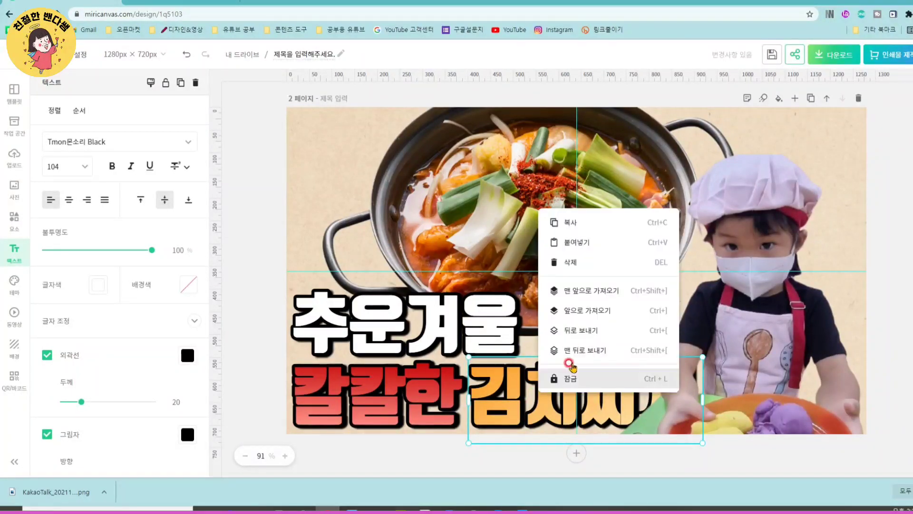
left_click(589, 291)
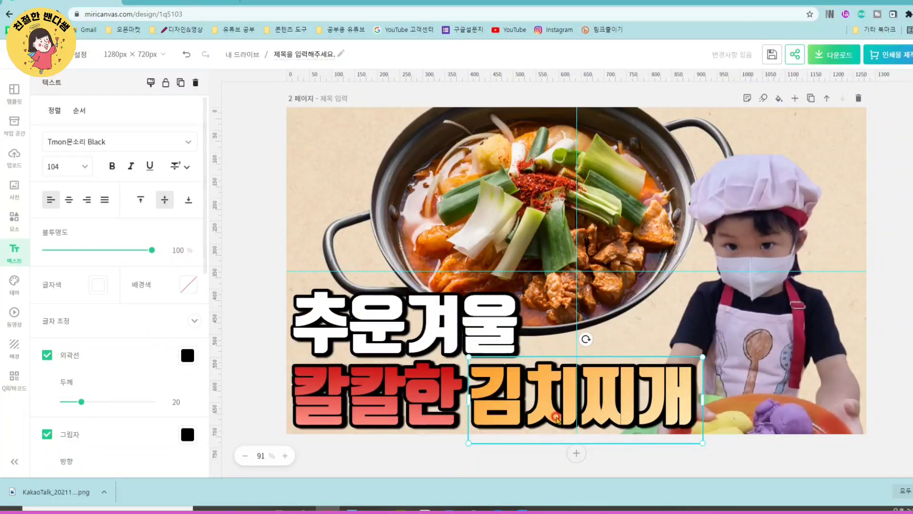
- Search the elements for 김치, insert the whole kimchi cabbage illustration, and place it small and upright at the pot's left handle over 추운겨울
scroll(722, 211, "up", 6)
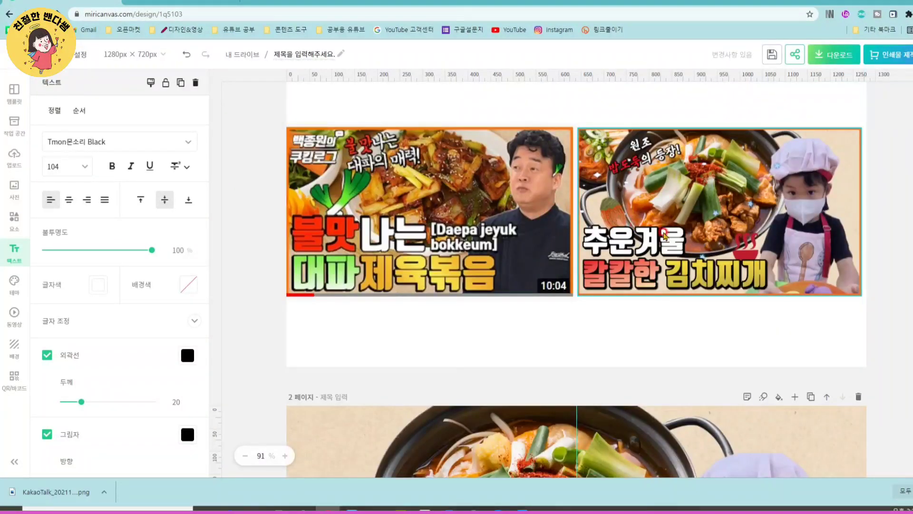
scroll(271, 278, "down", 6)
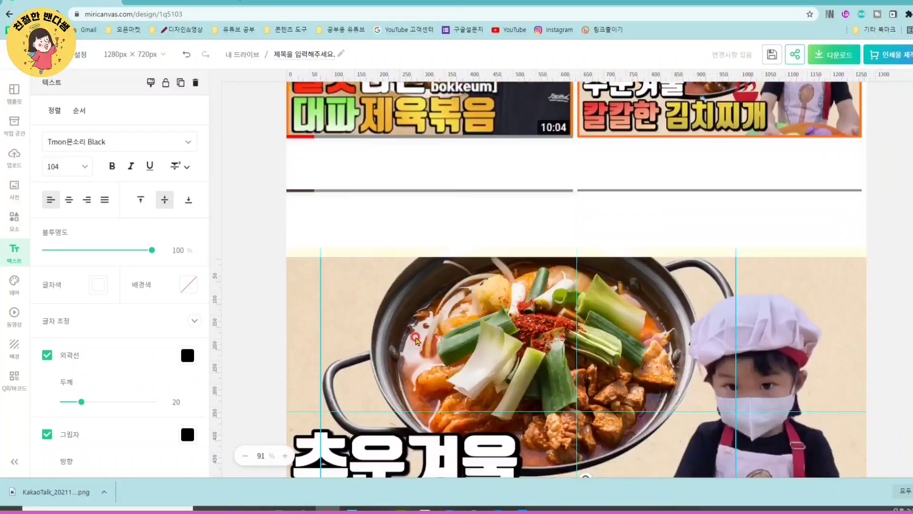
left_click(14, 219)
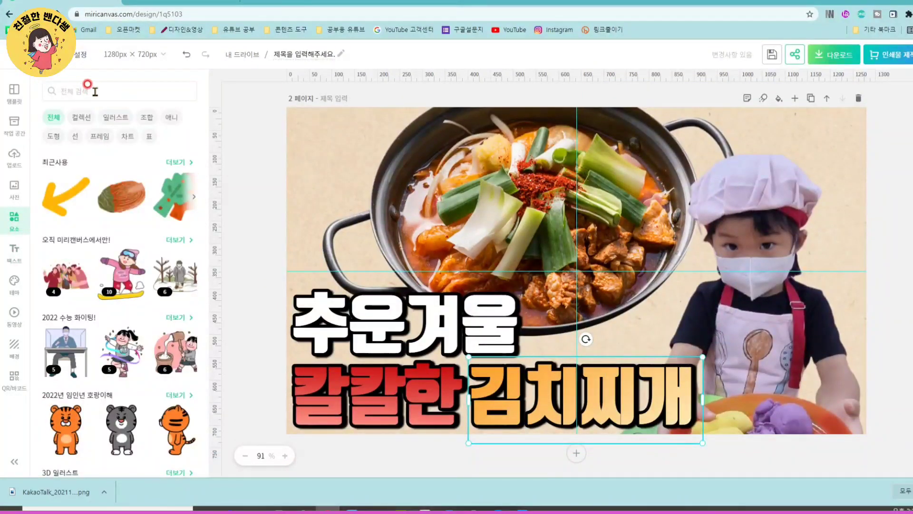
left_click(96, 91)
type("김치")
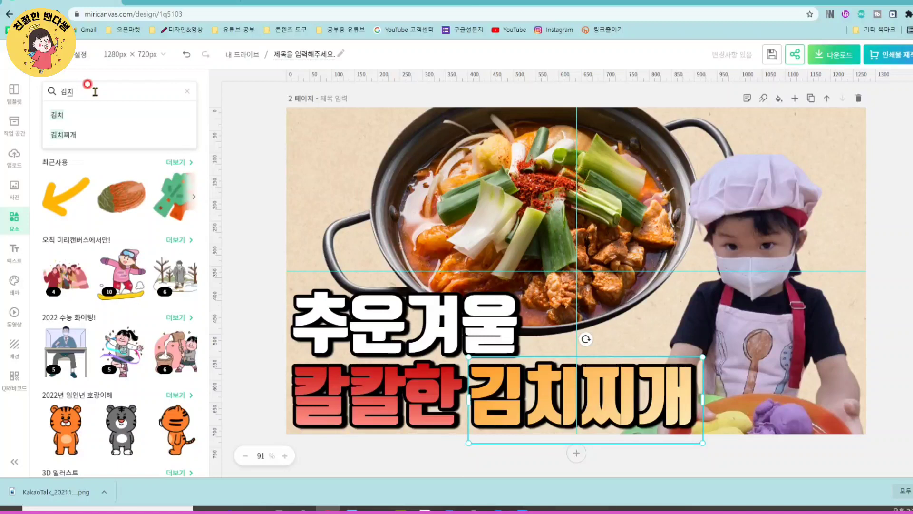
key("Return")
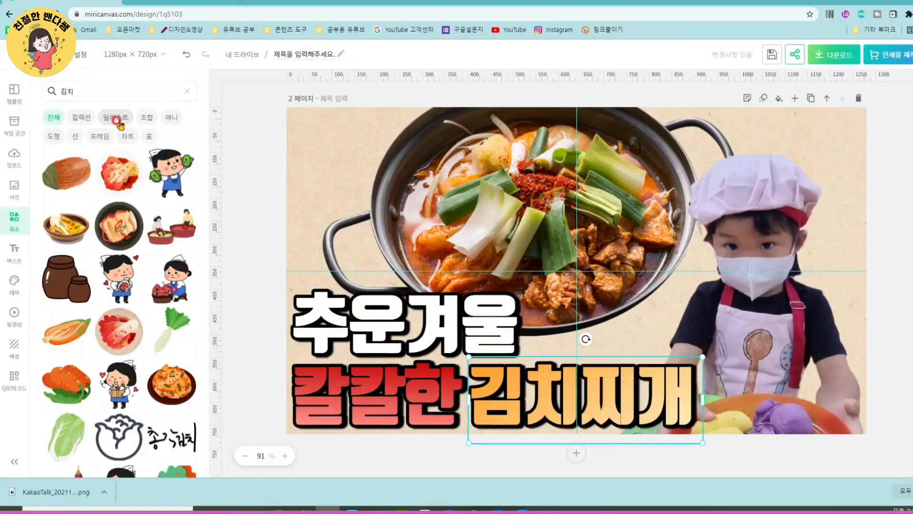
left_click(63, 175)
left_click_drag(665, 336, 592, 319)
left_click_drag(548, 251, 376, 285)
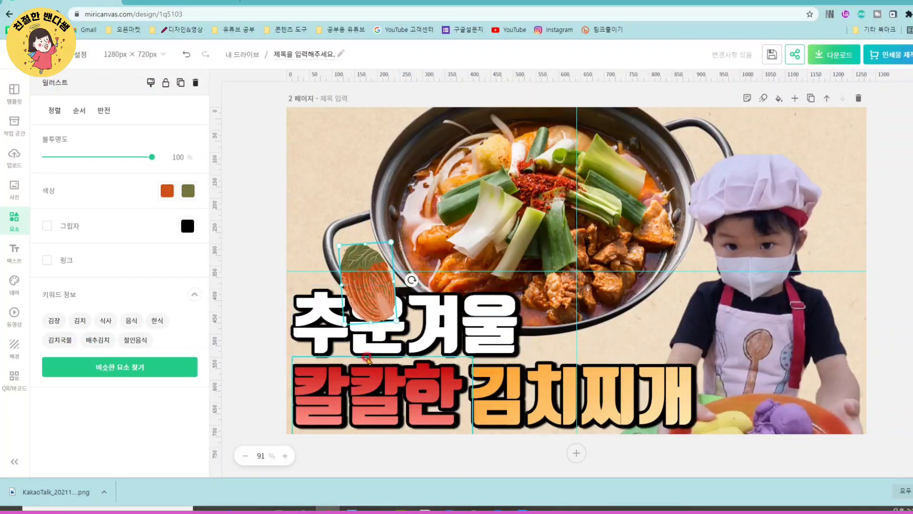
- Bring the 추운겨울 text to the very front and nudge the kimchi illustration slightly up behind it
left_click(437, 257)
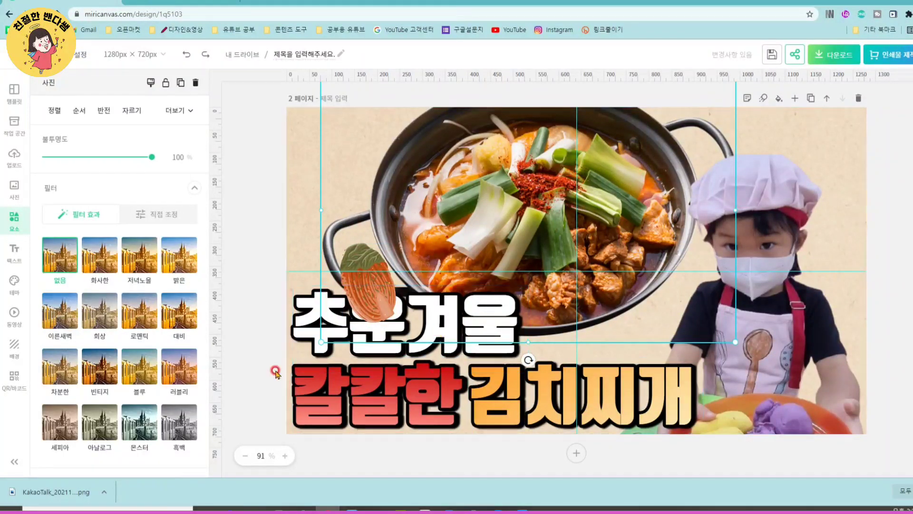
left_click(437, 333)
right_click(298, 339)
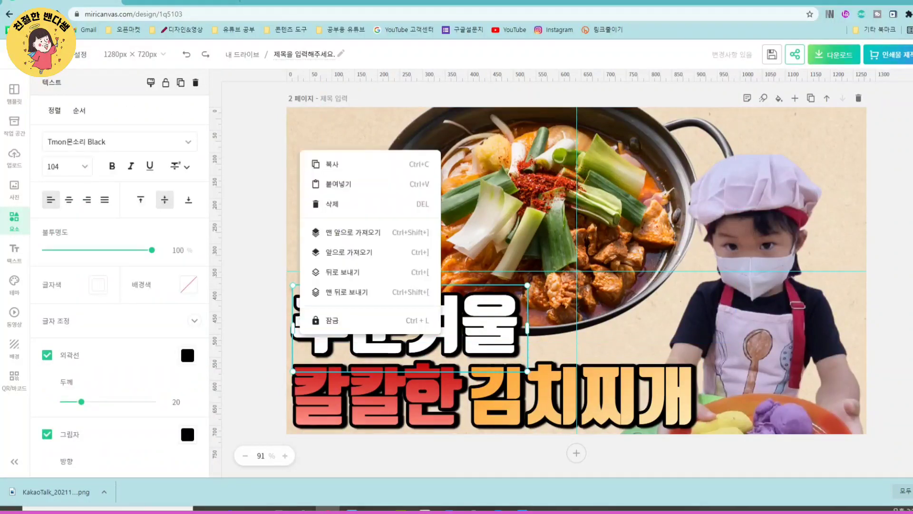
left_click(366, 234)
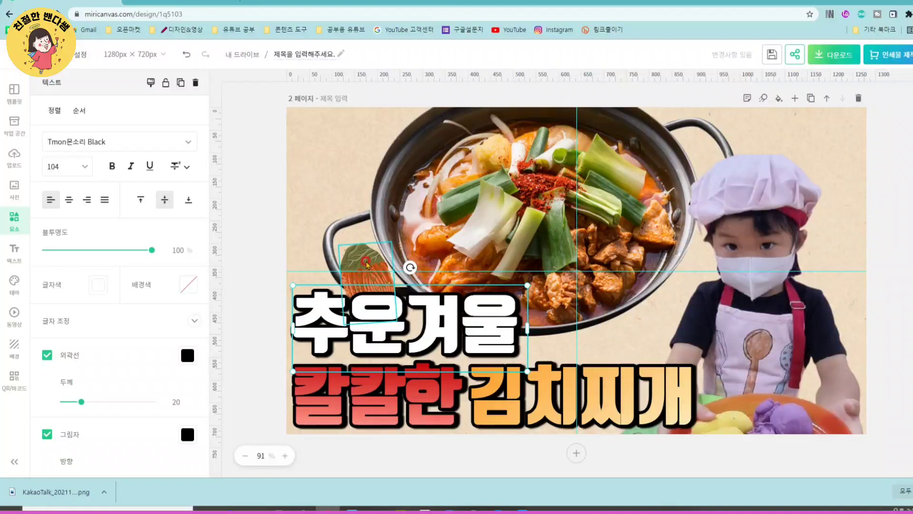
left_click_drag(360, 259, 370, 246)
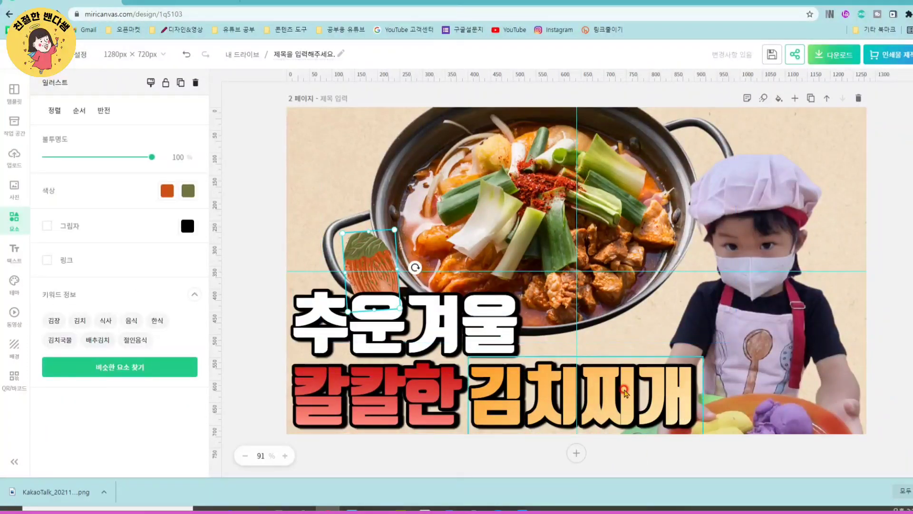
- Search the elements for 김치찌개, insert the yellow stew pot illustration, shrink it, and place it just above 찌개 beside the child
left_click(259, 225)
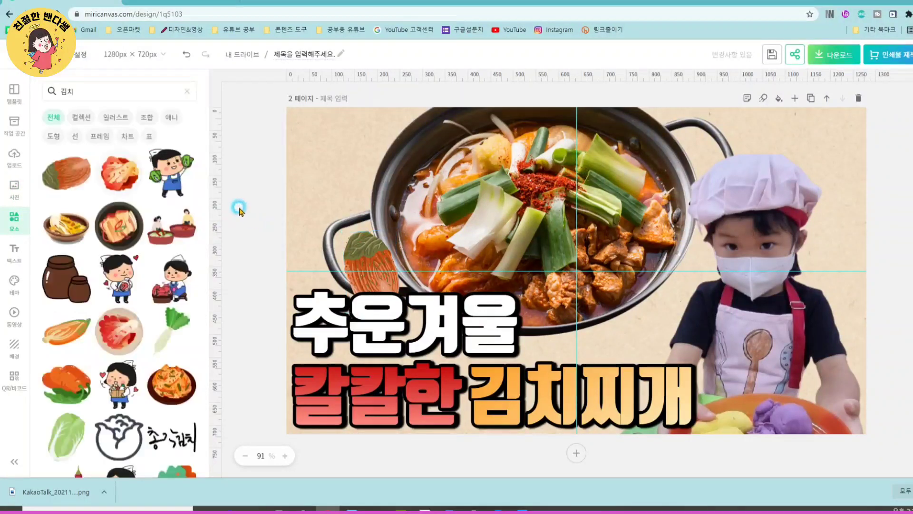
double_click(99, 91)
key("Down")
key("Down")
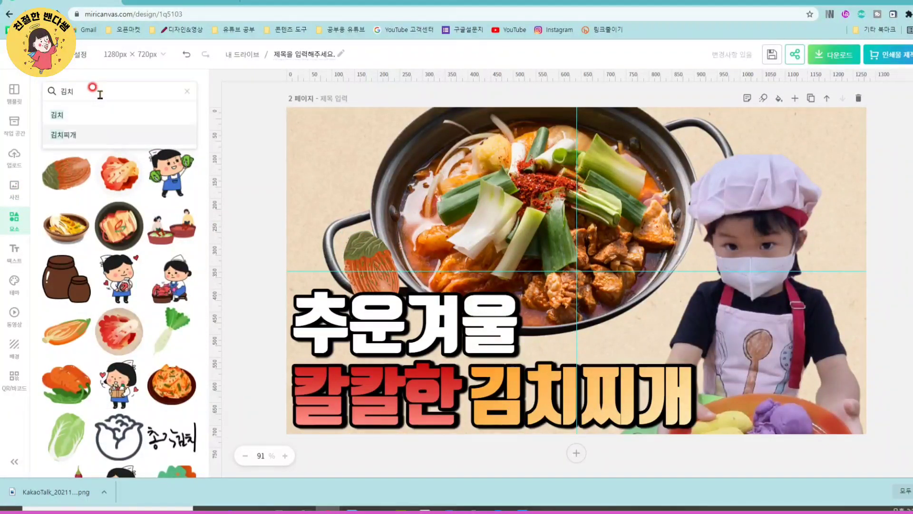
key("Return")
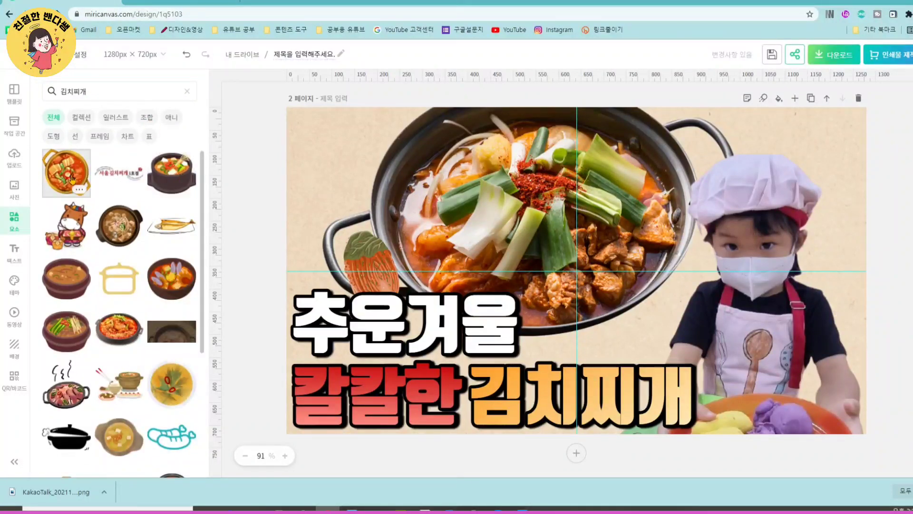
left_click(71, 178)
left_click_drag(665, 347, 611, 326)
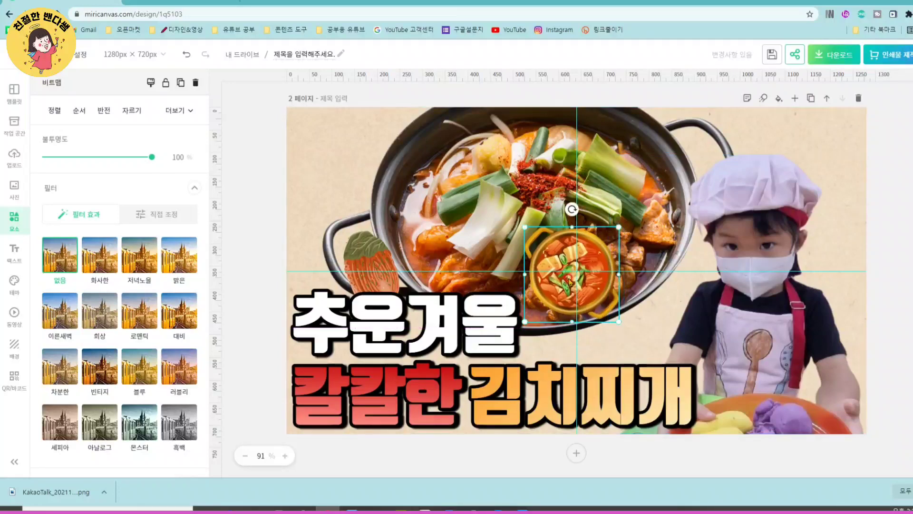
left_click_drag(563, 284, 624, 337)
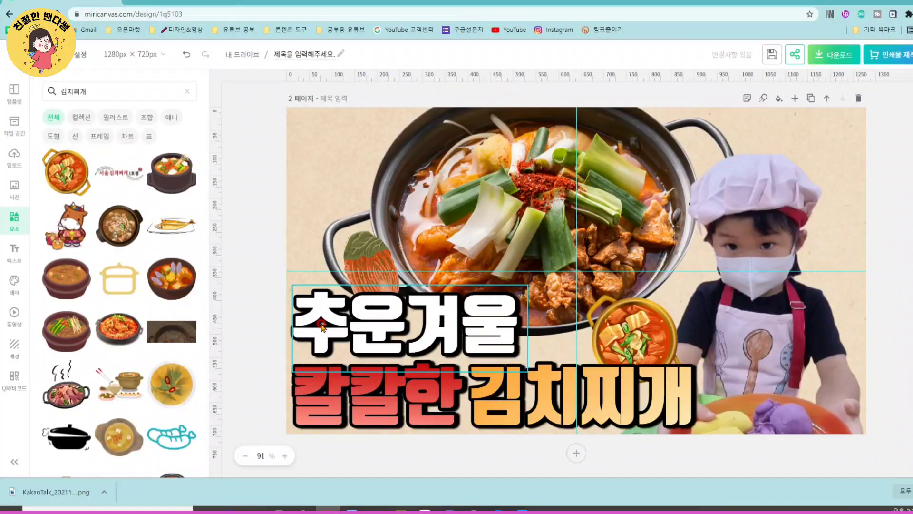
left_click(372, 320)
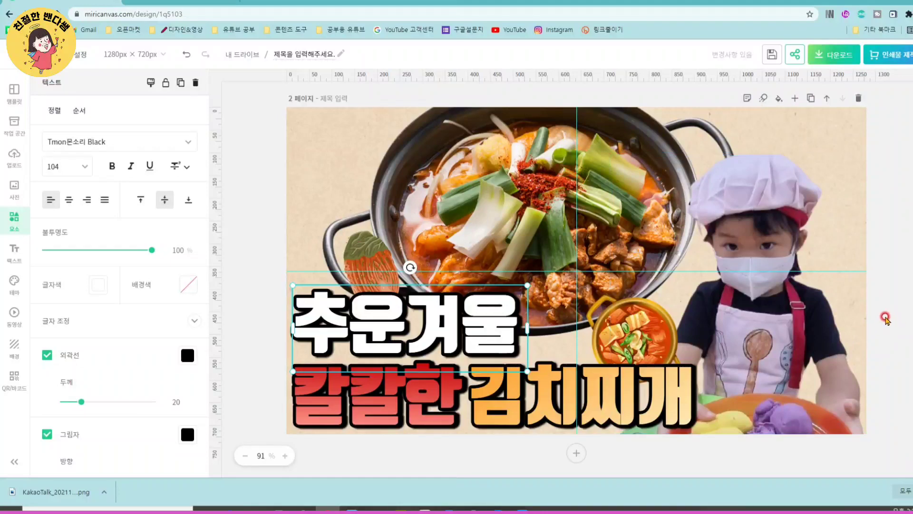
left_click(885, 322)
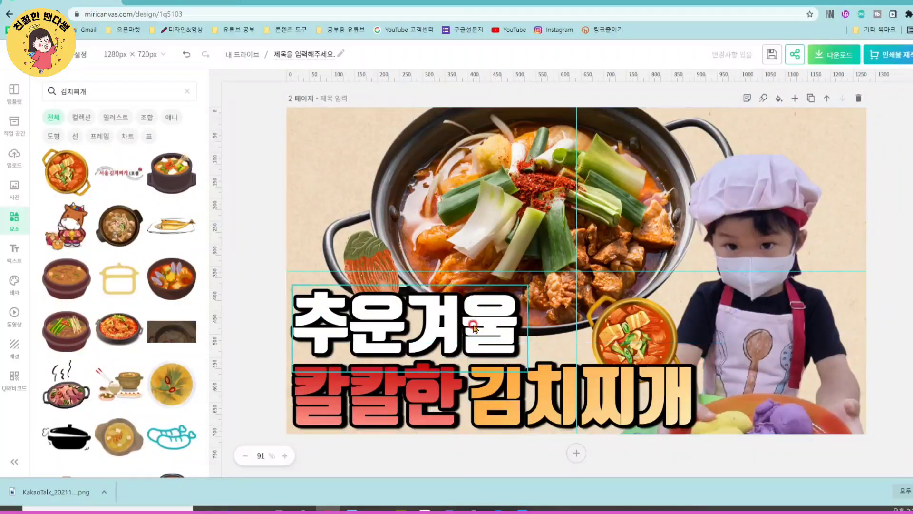
- Search the elements for 사각형 and limit the results to shapes (도형)
scroll(485, 202, "up", 5)
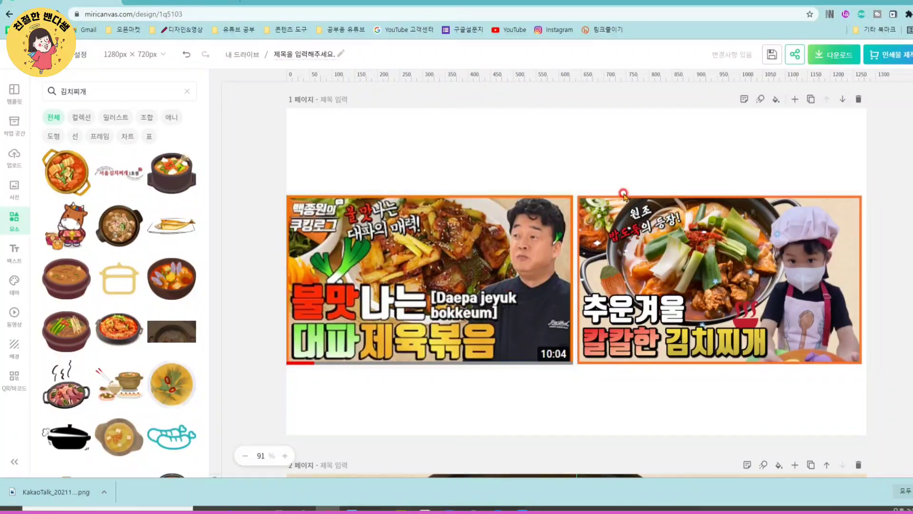
scroll(516, 369, "down", 5)
scroll(516, 369, "down", 2)
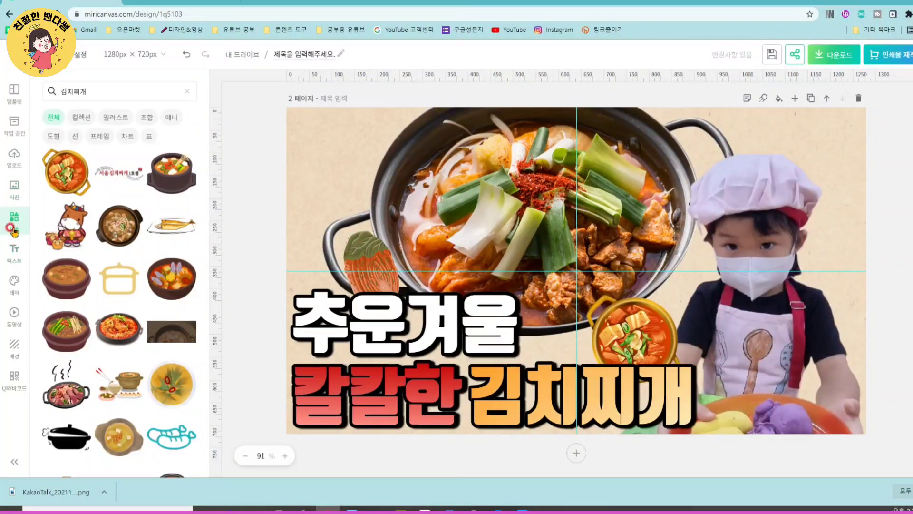
double_click(117, 91)
type("사각형")
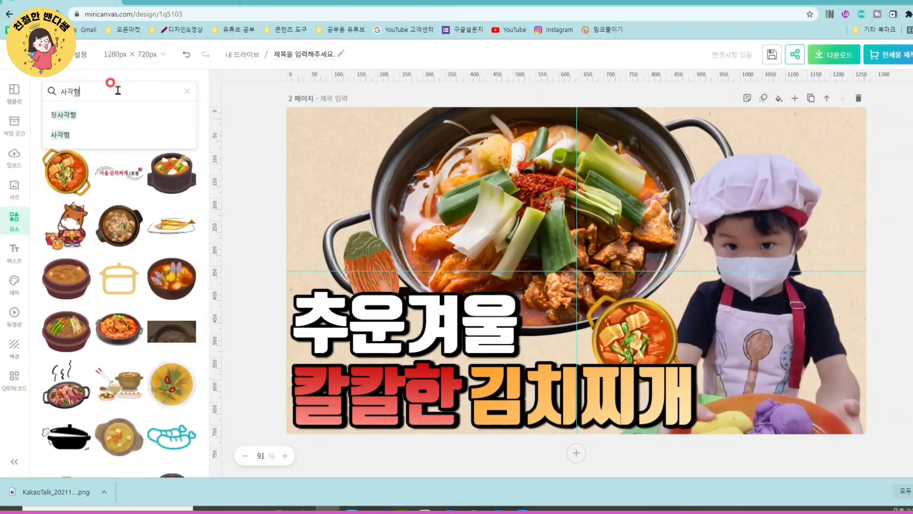
key("Return")
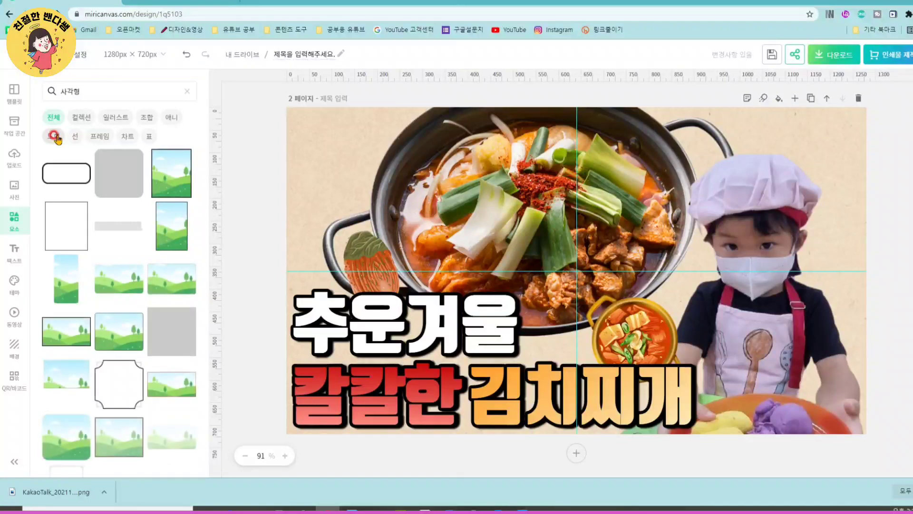
left_click(54, 136)
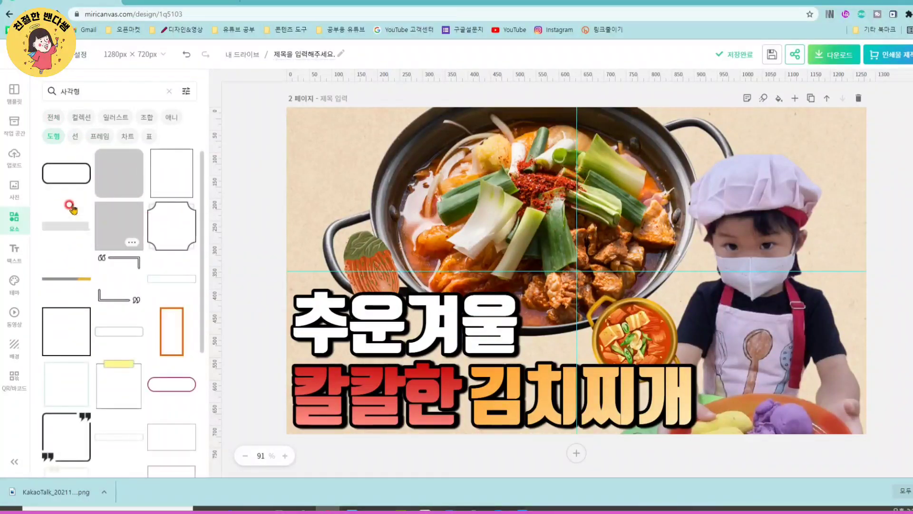
scroll(93, 253, "down", 1)
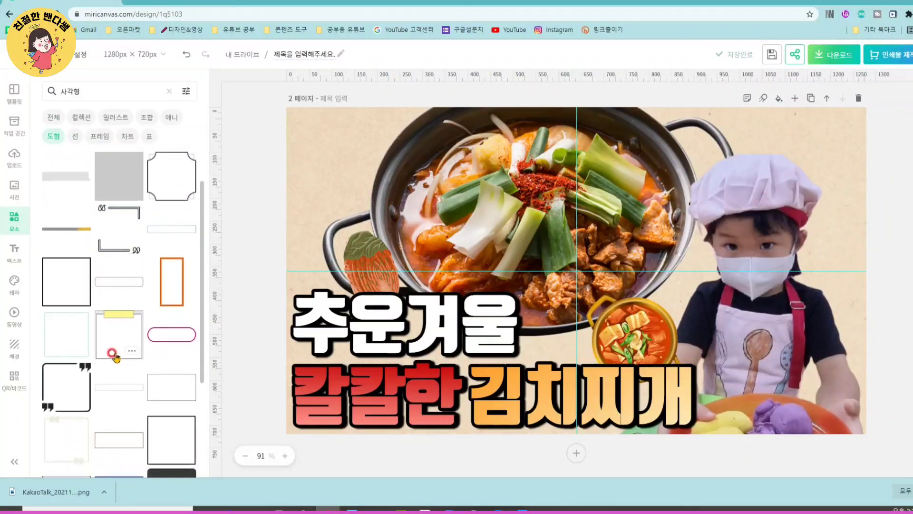
scroll(114, 354, "down", 2)
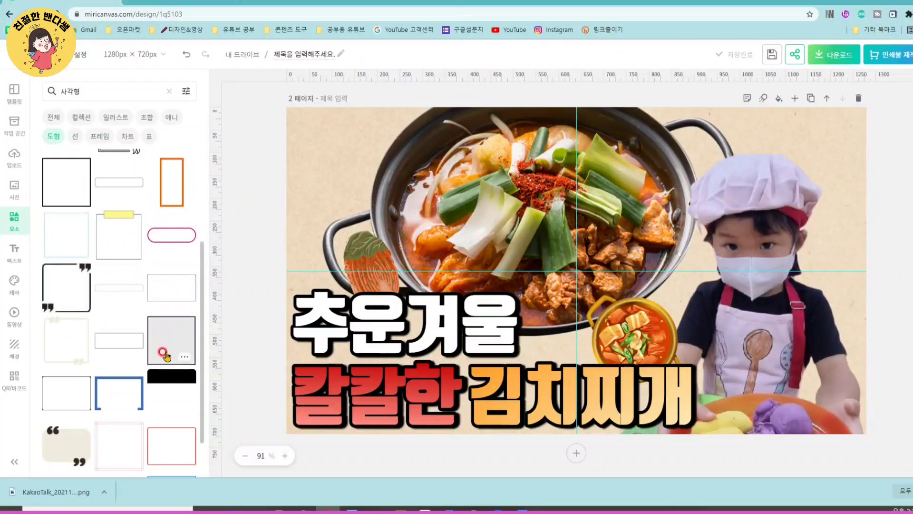
scroll(143, 347, "down", 6)
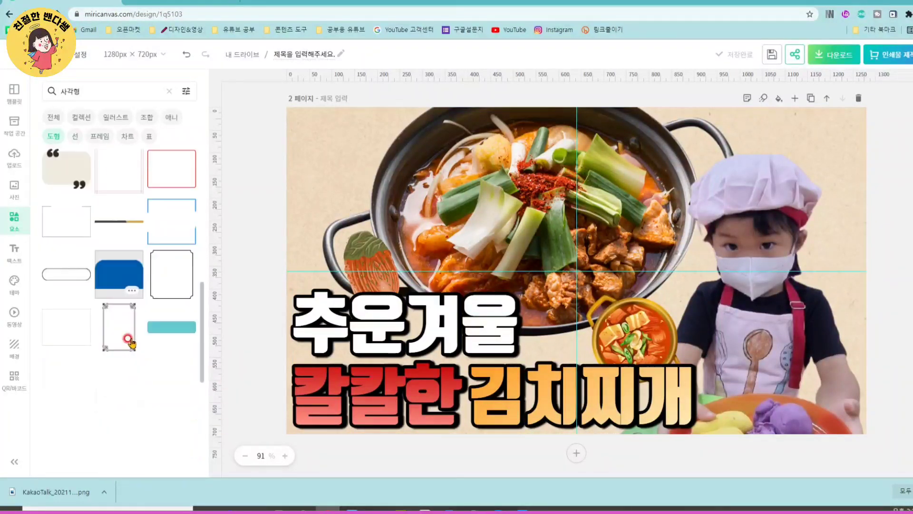
scroll(129, 342, "down", 2)
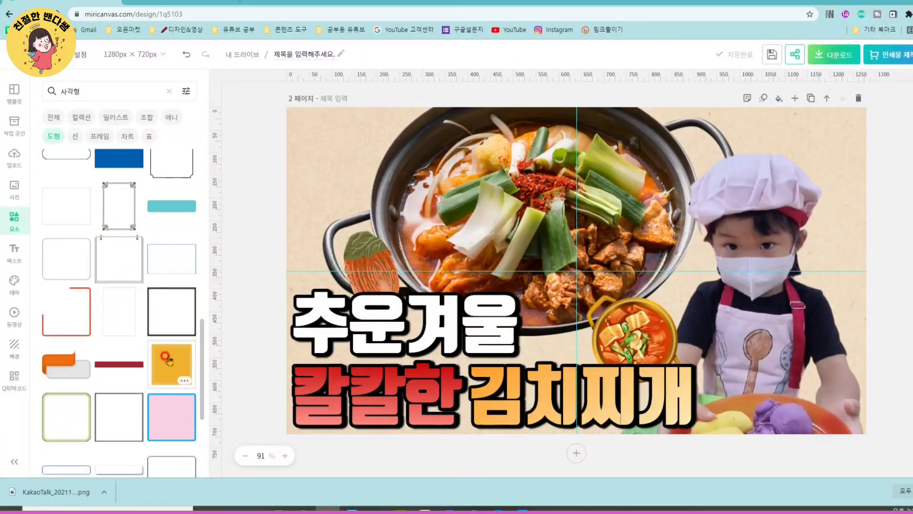
scroll(119, 329, "up", 10)
left_click(64, 333)
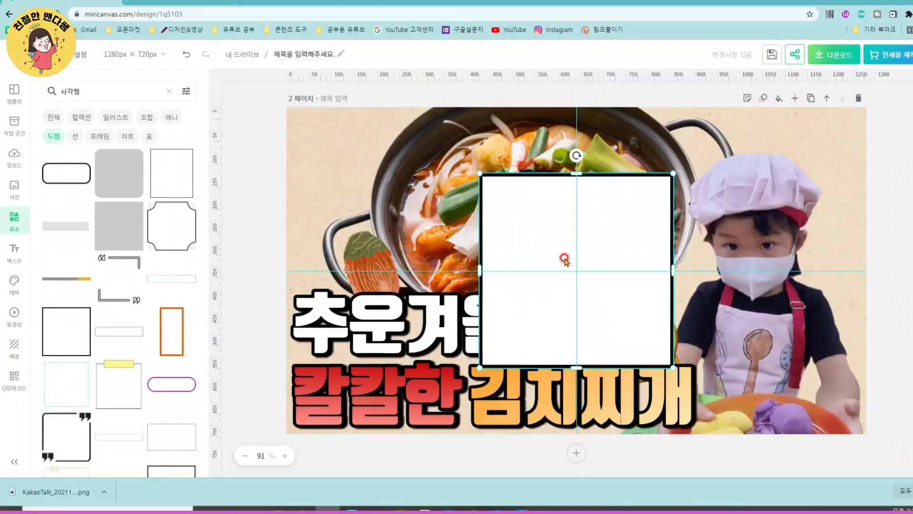
key("Delete")
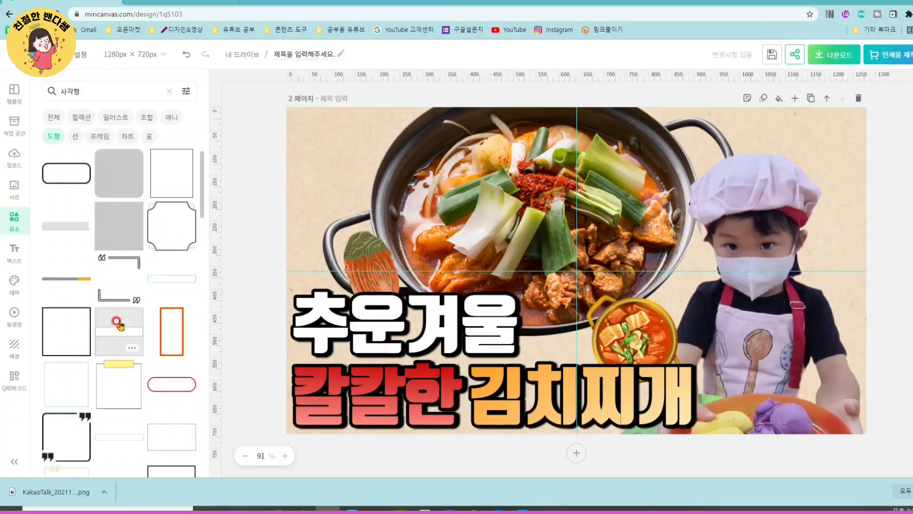
- Insert the hollow black-outlined square and stretch it to the edges of page 2 as a border around the whole thumbnail
scroll(185, 238, "down", 3)
left_click(172, 340)
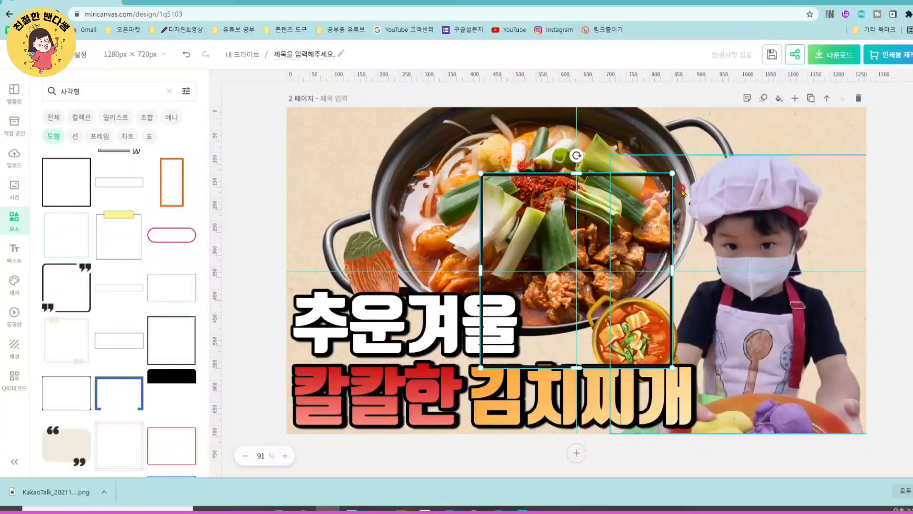
left_click_drag(480, 270, 287, 267)
left_click_drag(487, 173, 487, 108)
left_click_drag(674, 236, 865, 237)
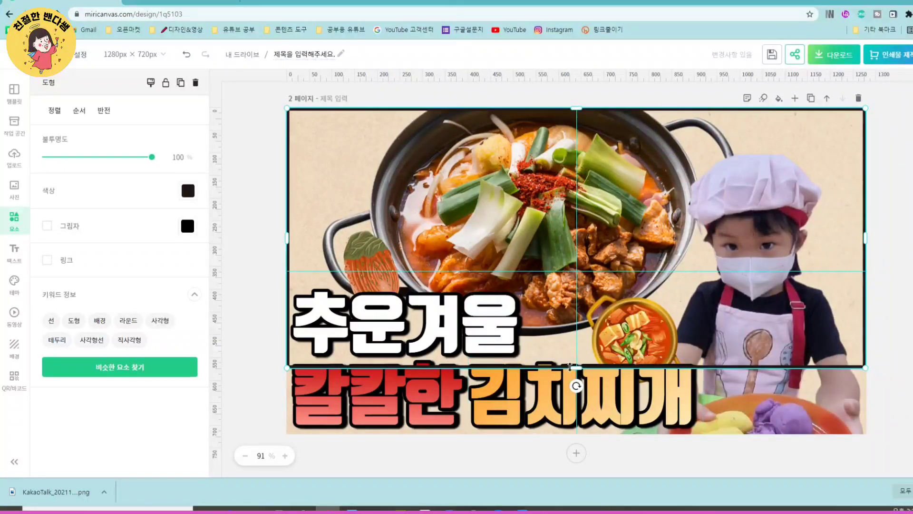
left_click_drag(576, 368, 568, 429)
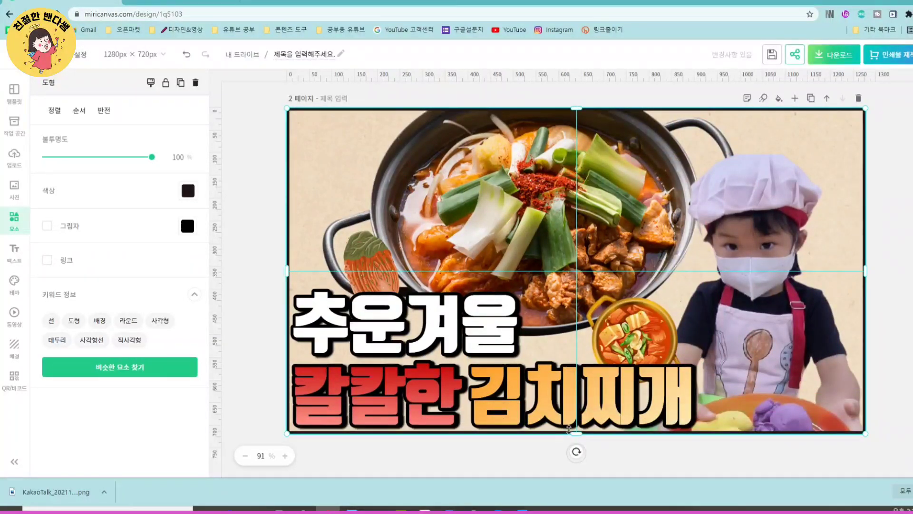
- Set the border frame's colour to orange #FD6F22 and deselect it
left_click(188, 190)
left_click(262, 245)
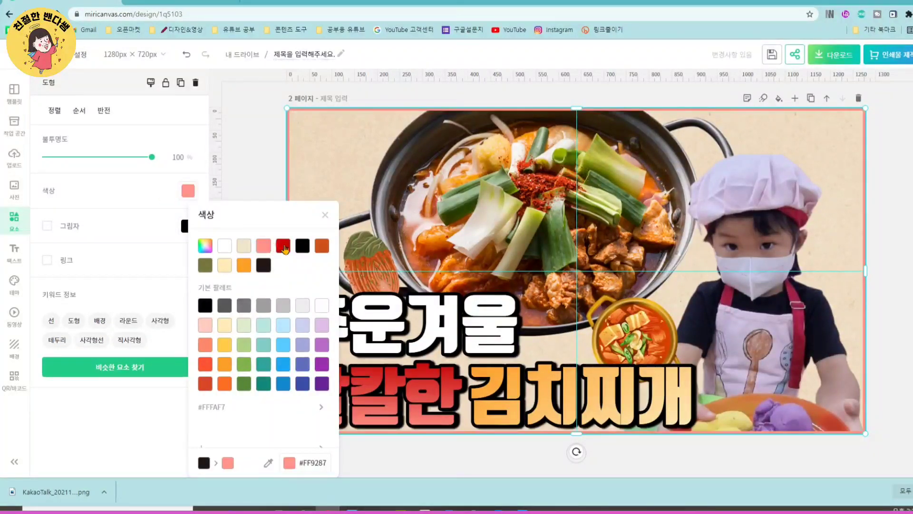
left_click(284, 246)
left_click(243, 366)
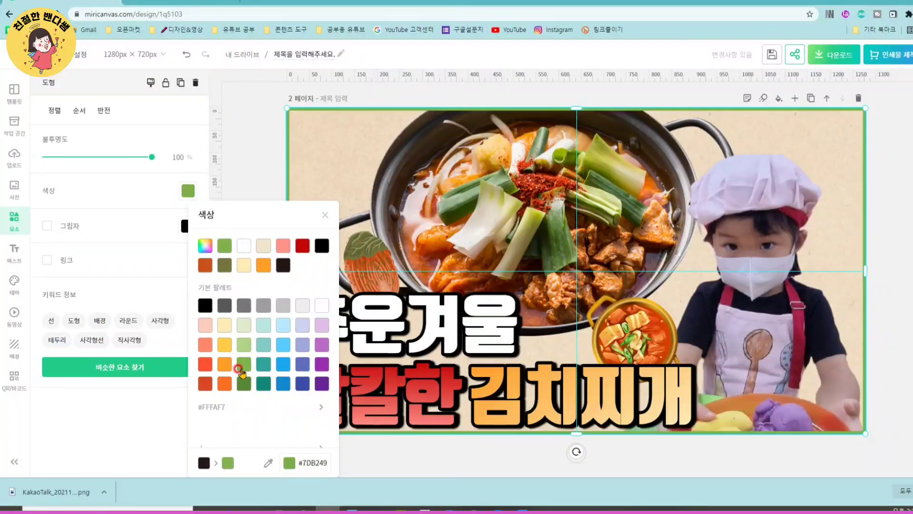
left_click(283, 383)
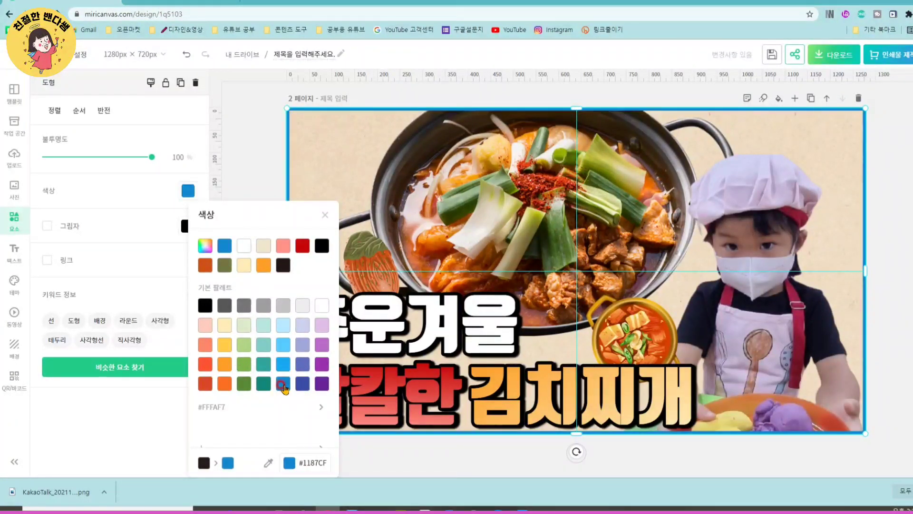
left_click(224, 384)
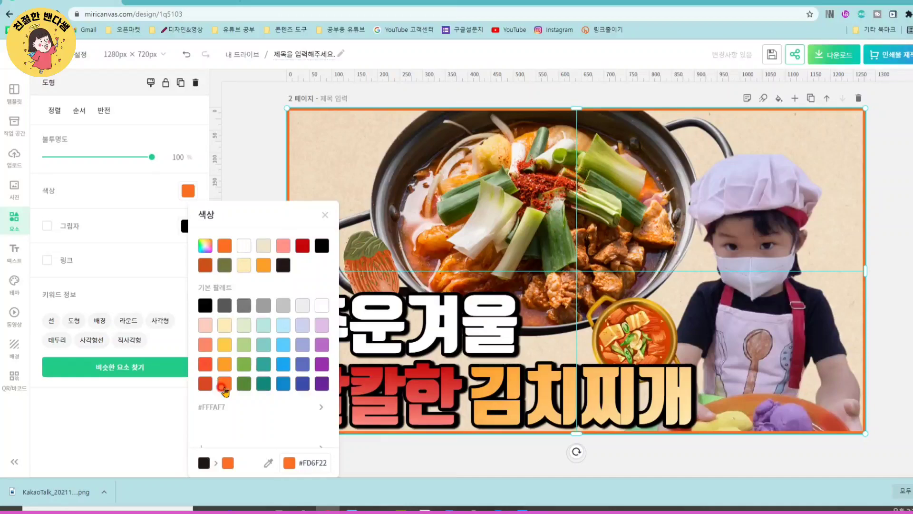
left_click(246, 171)
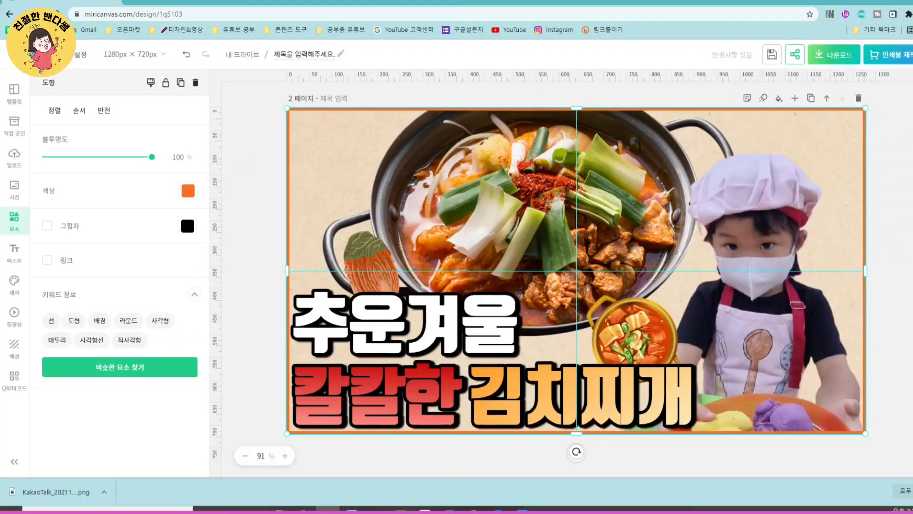
left_click(903, 250)
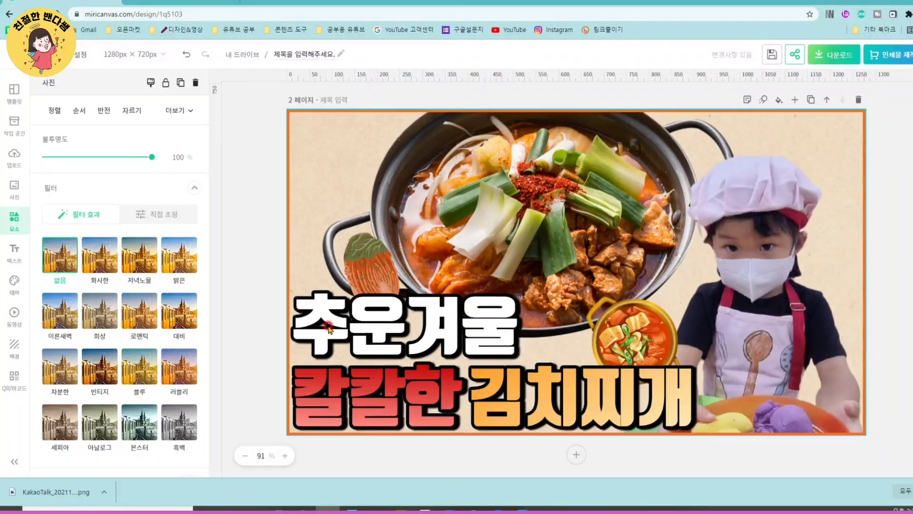
- Compare the page 2 thumbnail with the two reference thumbnails on page 1, and view the apple cut-out in remove.bg
scroll(401, 366, "up", 5)
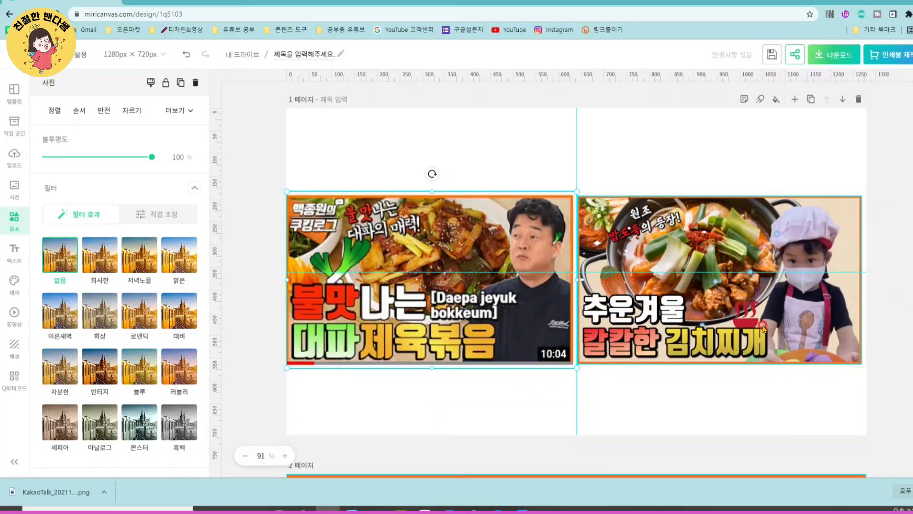
scroll(690, 428, "down", 2)
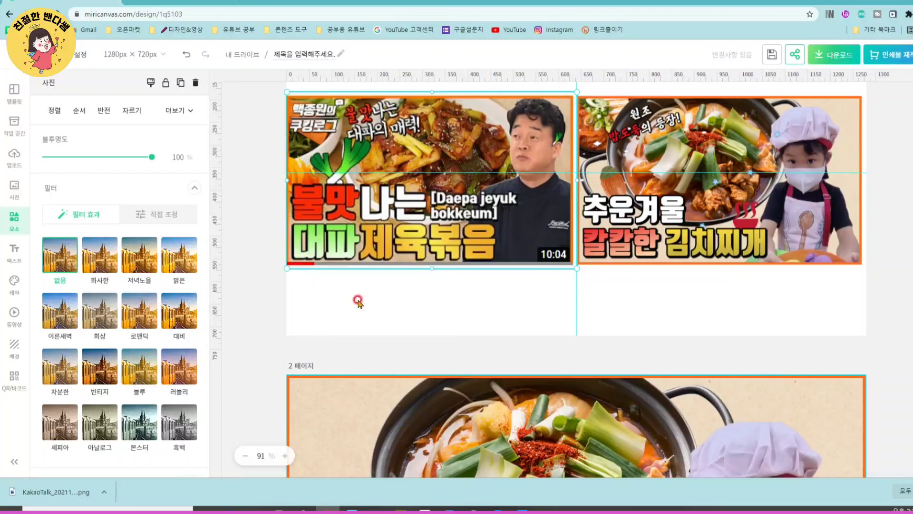
left_click(185, 2)
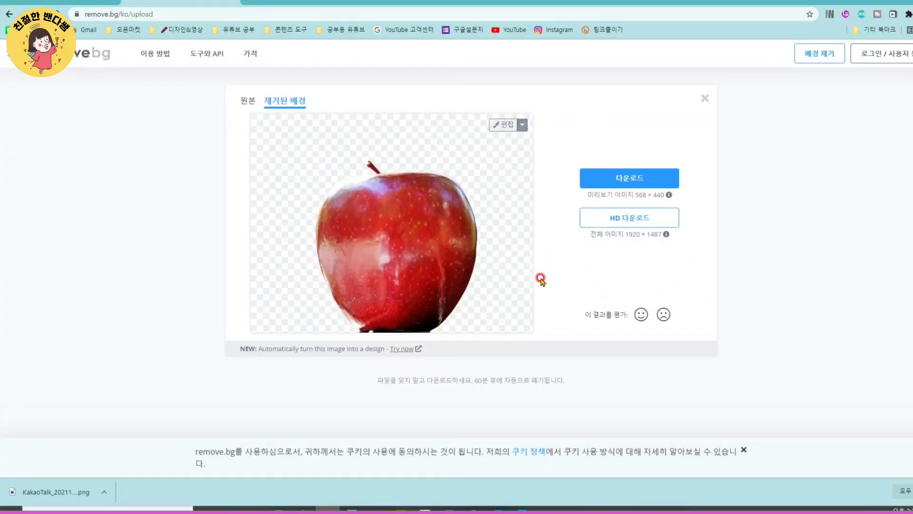
left_click(81, 2)
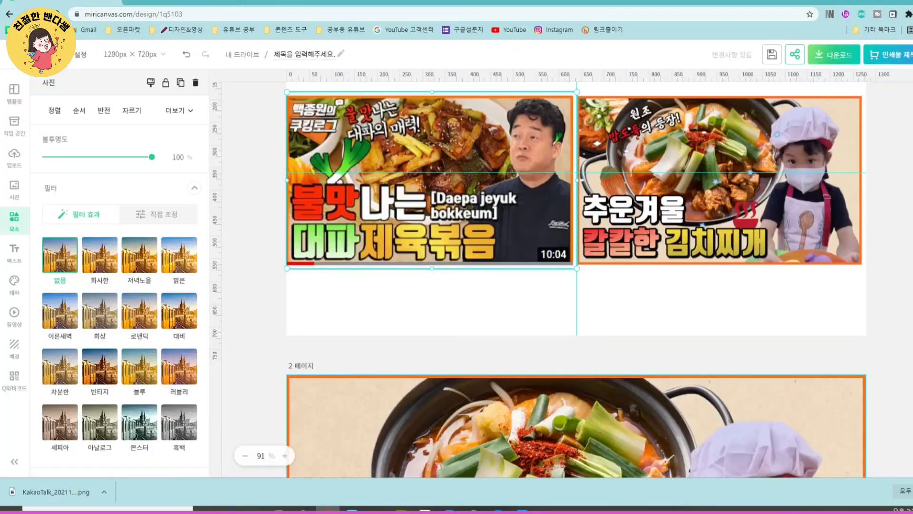
scroll(612, 291, "down", 1)
scroll(612, 291, "up", 2)
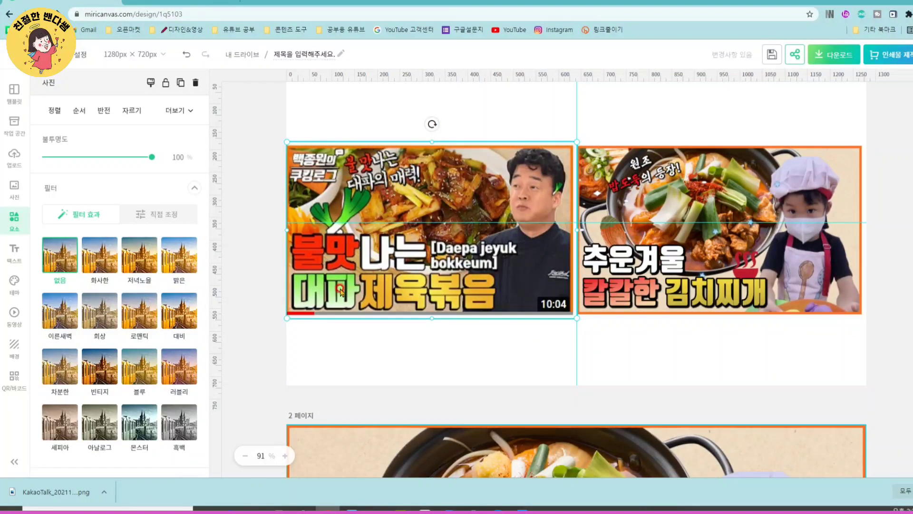
scroll(685, 290, "up", 1)
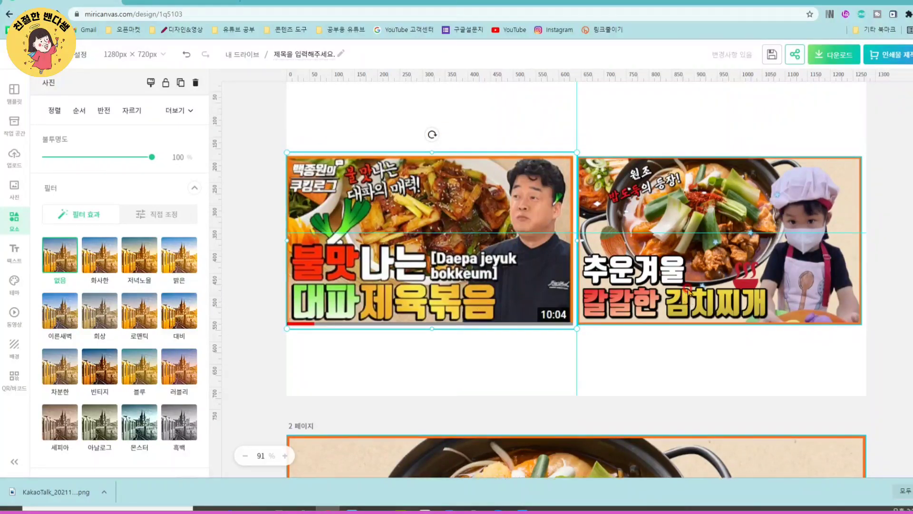